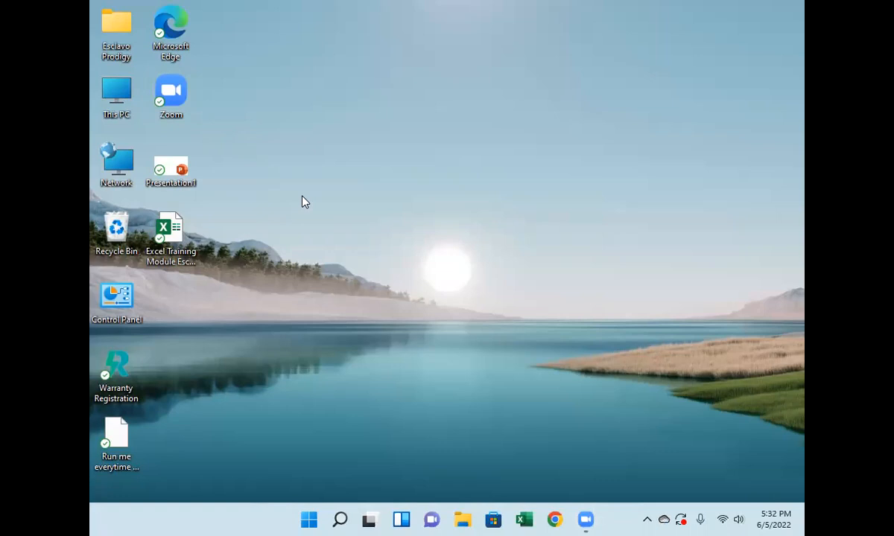
Open the Excel Training Module workbook from the desktop and display its Topics sheet with the ribbon collapsed
left_click(165, 236)
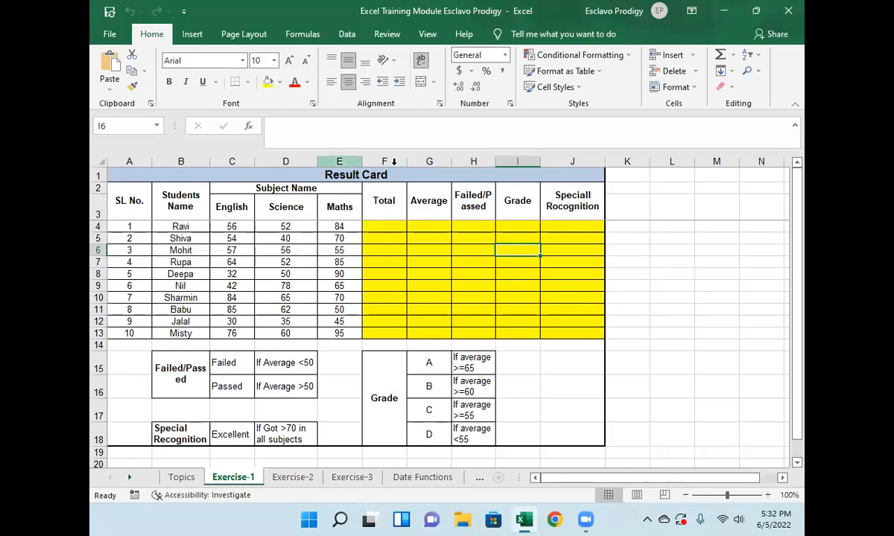
left_click(794, 105)
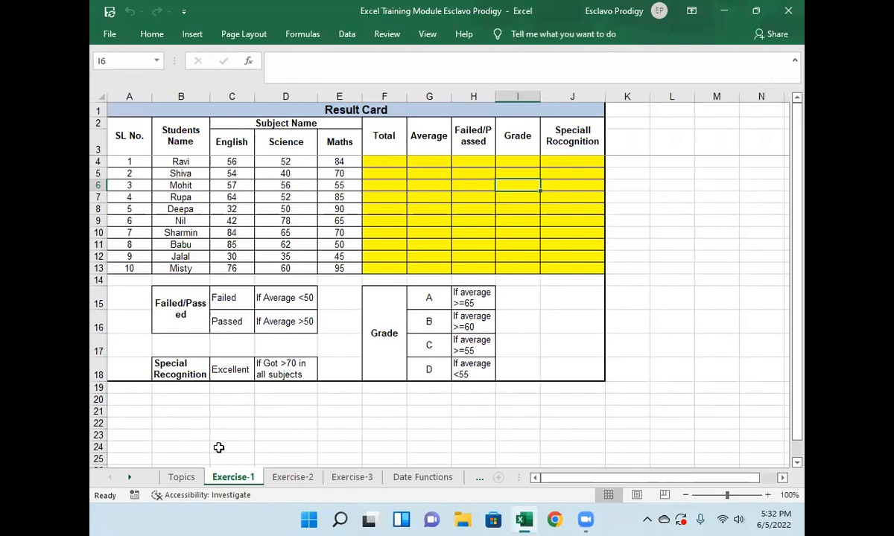
left_click(181, 477)
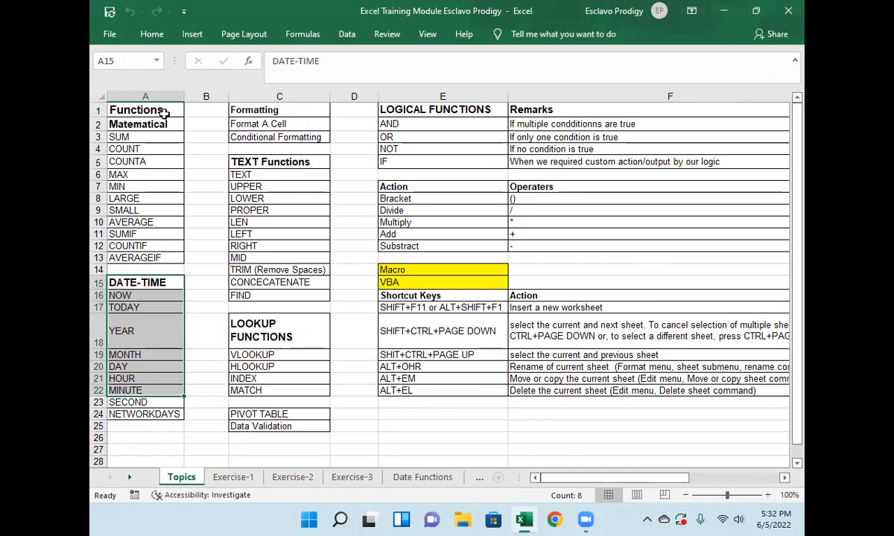
Review the course topics listed on the Topics sheet: mathematical, date-time, formatting, text and lookup functions, plus Macro and VBA
left_click_drag(141, 105, 149, 265)
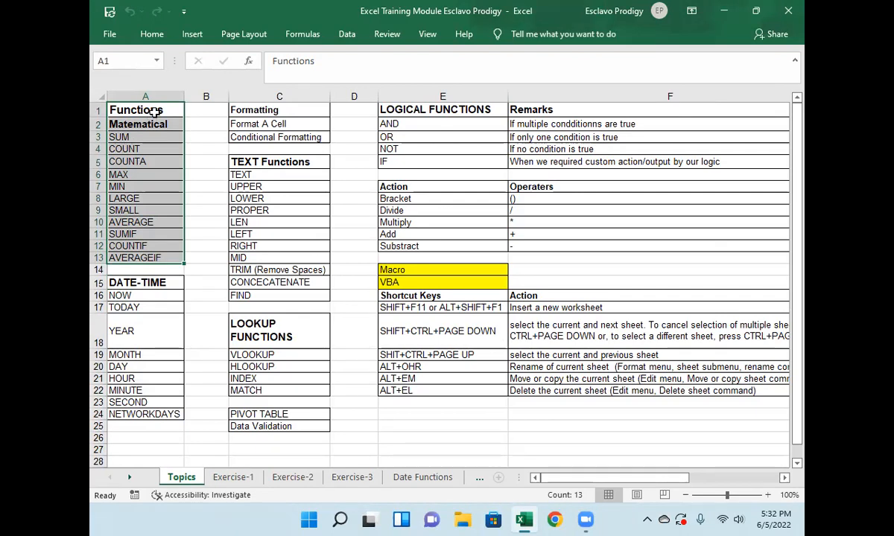
left_click_drag(155, 124, 154, 249)
left_click_drag(151, 283, 159, 388)
left_click_drag(263, 110, 245, 222)
left_click_drag(245, 329, 258, 366)
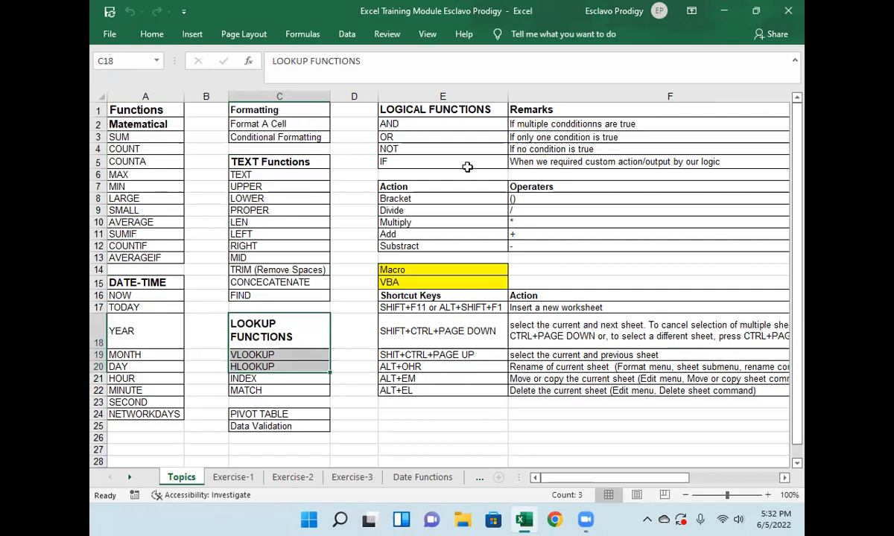
left_click(253, 174)
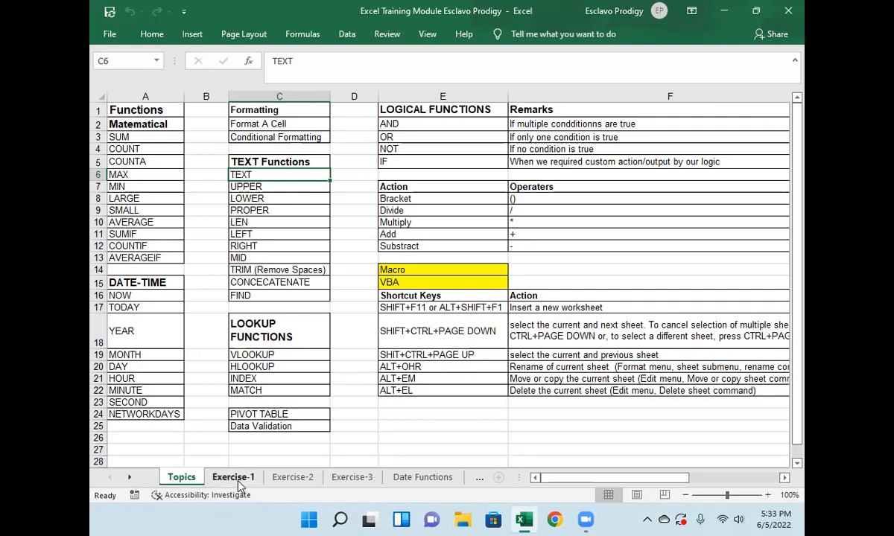
left_click(409, 259)
left_click(408, 284)
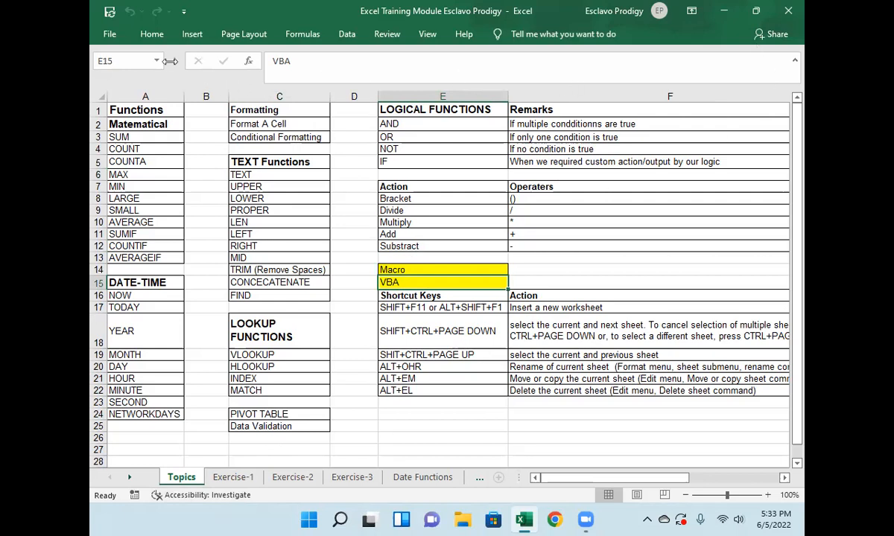
Keep the ribbon permanently expanded and switch to the Exercise-1 sheet with the Result Card
left_click(151, 33)
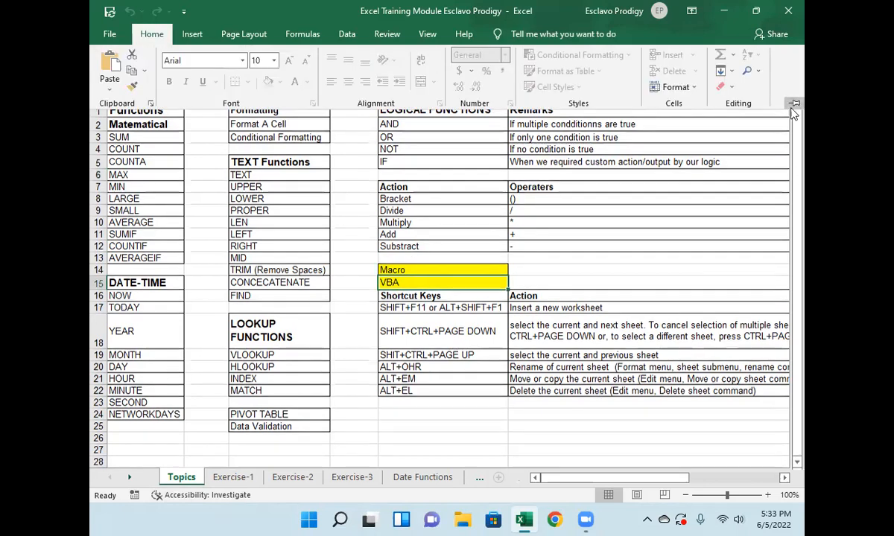
left_click(796, 106)
left_click(269, 187)
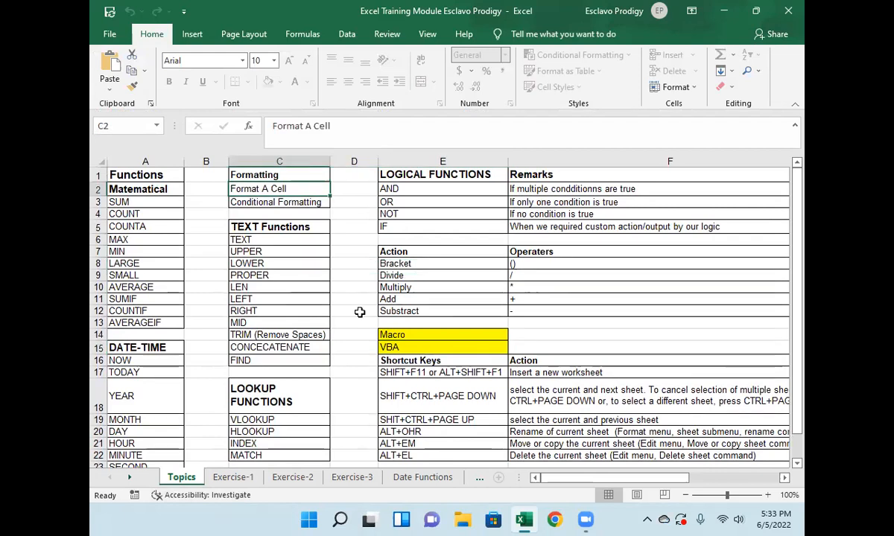
left_click(356, 172)
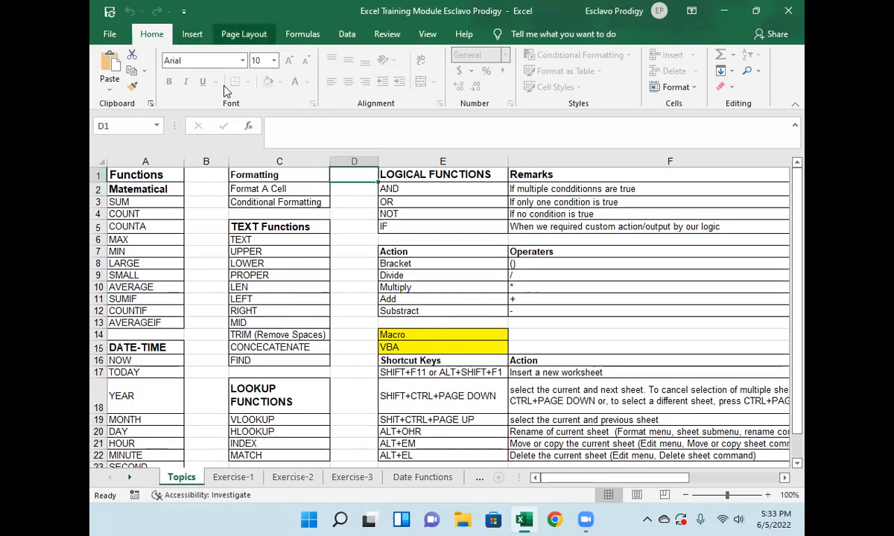
left_click(230, 477)
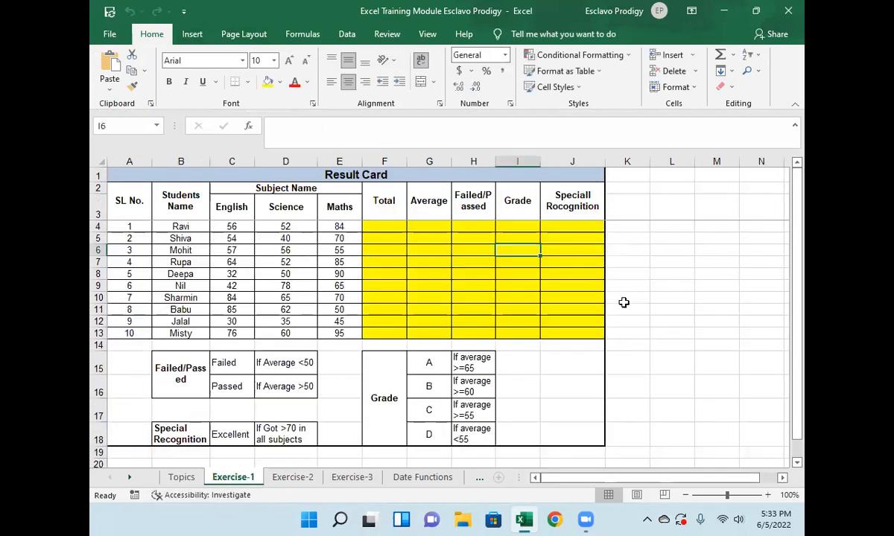
left_click(668, 227)
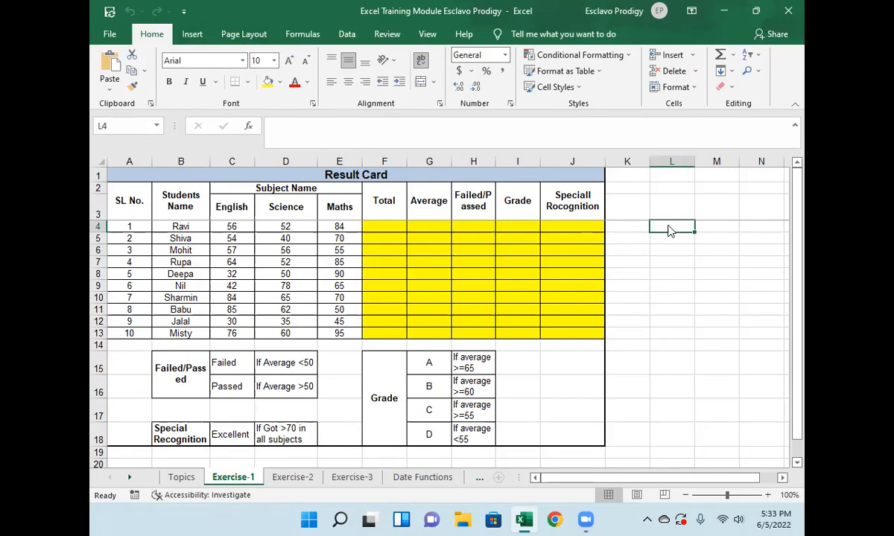
Create a new blank workbook and add three more worksheets to it
key("ctrl+n")
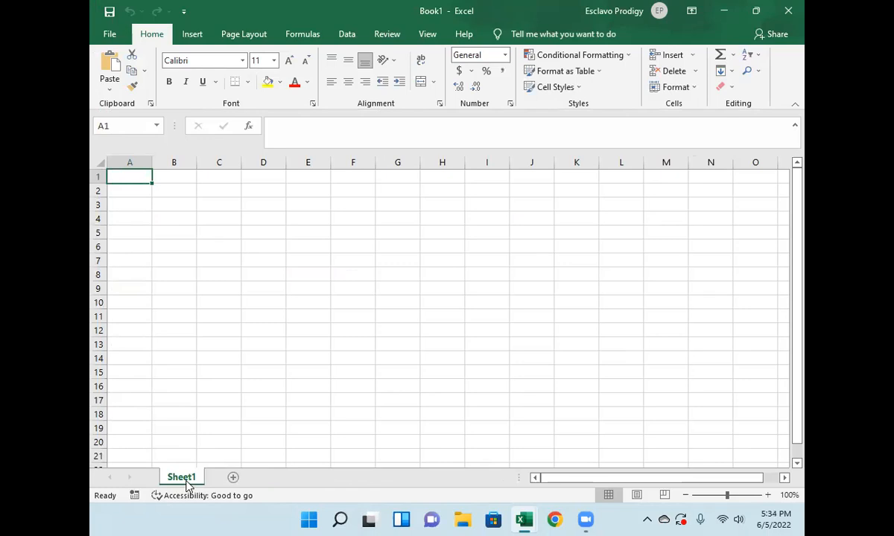
left_click(232, 479)
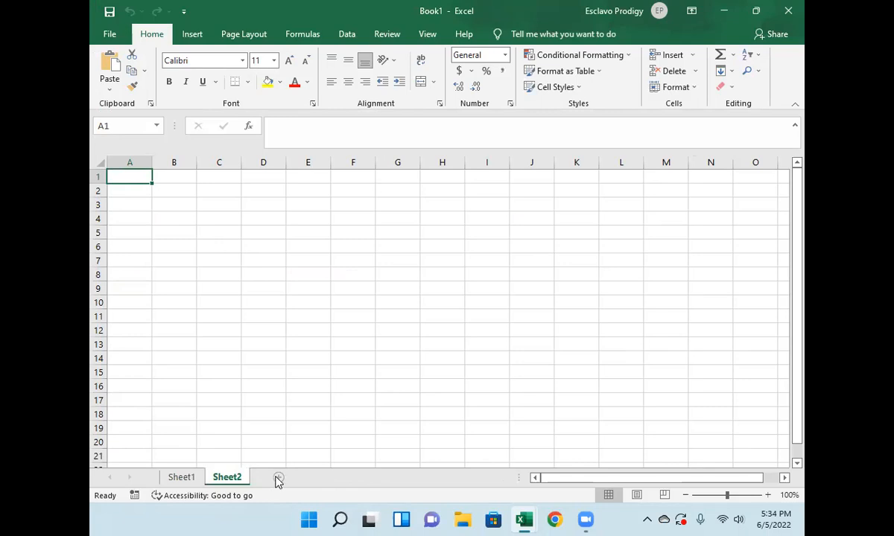
left_click(278, 479)
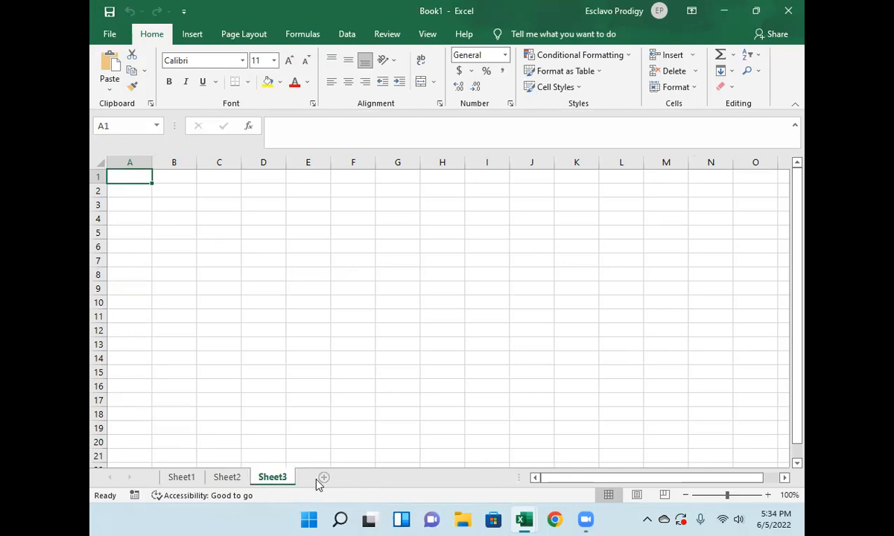
left_click(320, 480)
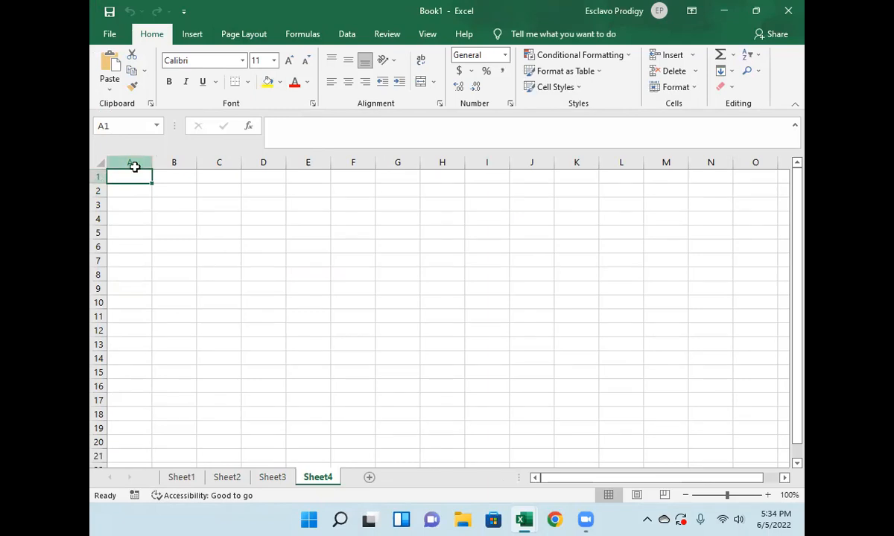
Select the whole of column A, row 1 and column C in turn on Sheet4
left_click(132, 161)
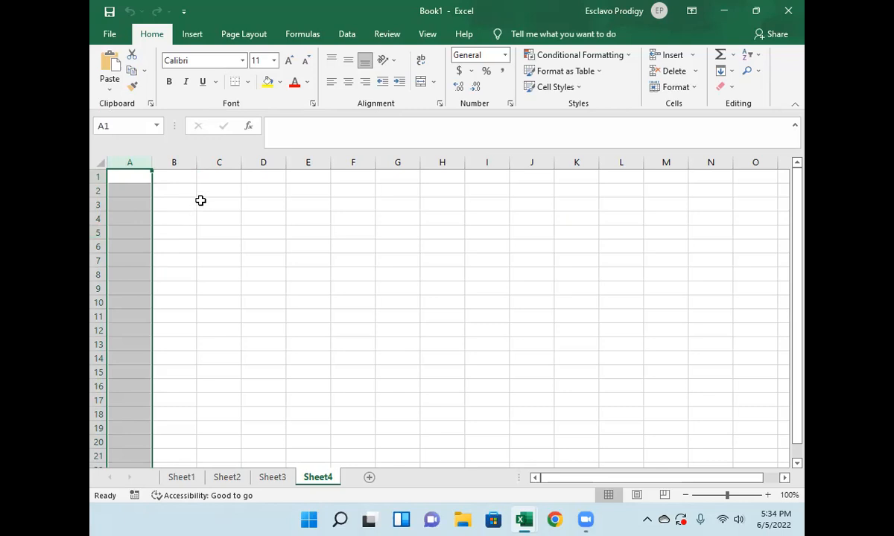
left_click(227, 177)
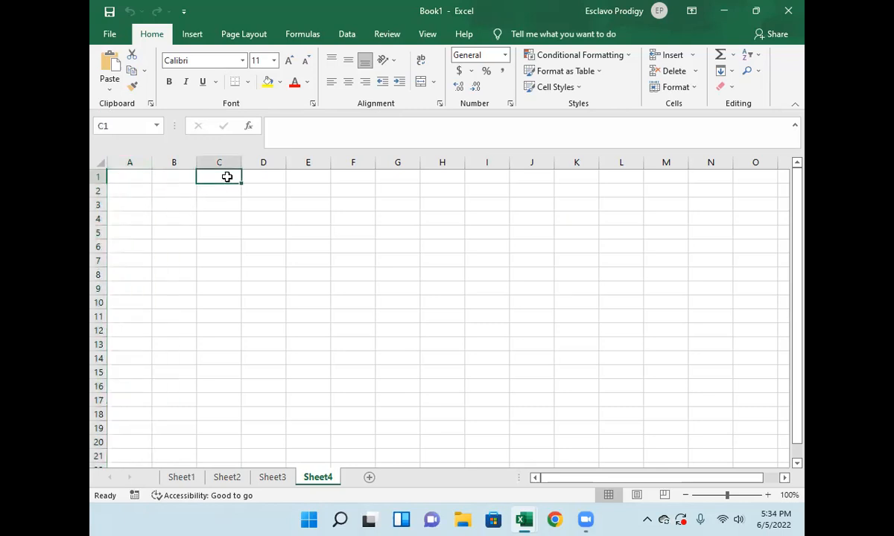
left_click(99, 178)
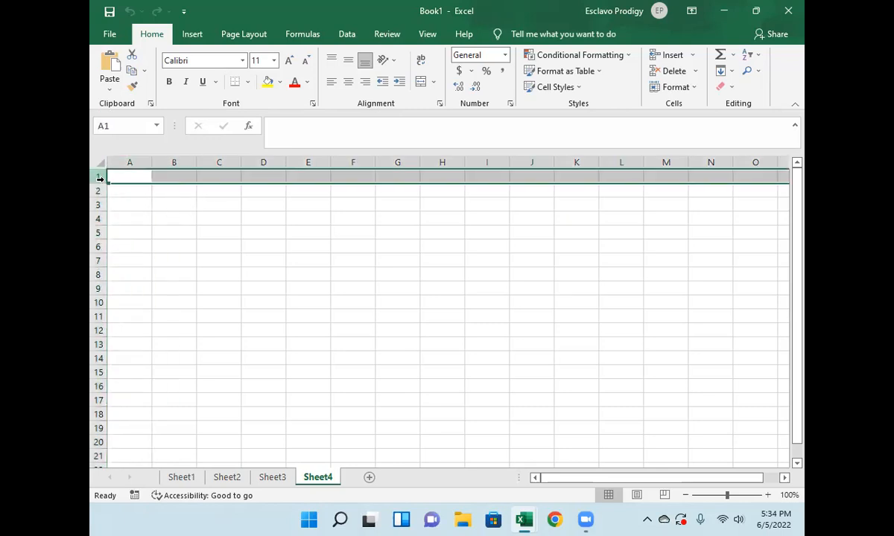
left_click(220, 175)
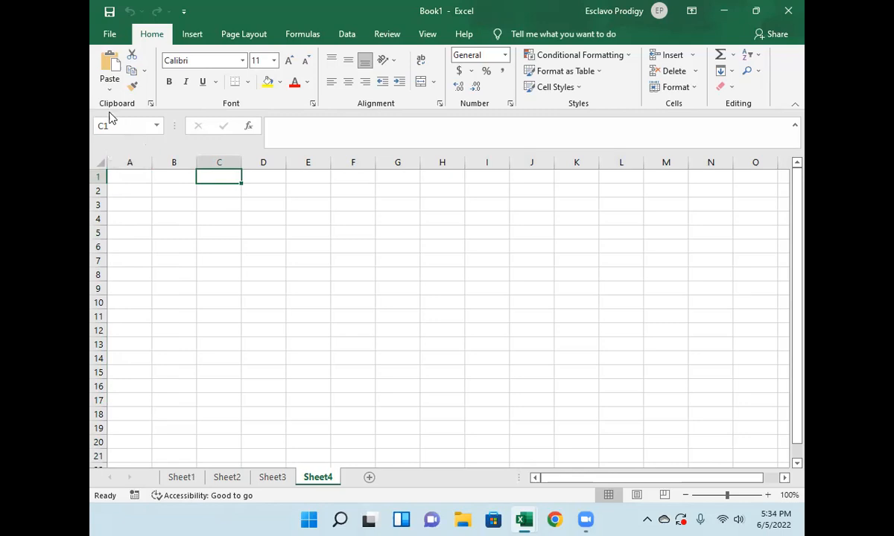
left_click(220, 161)
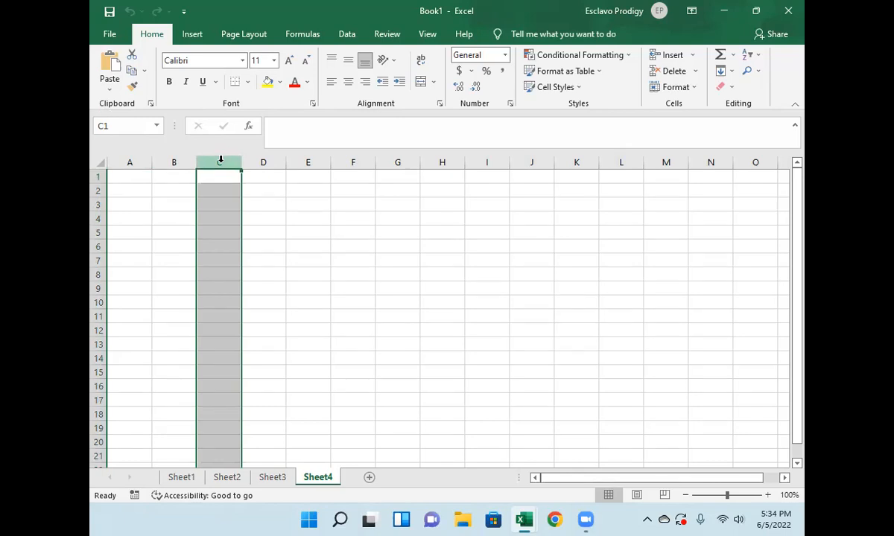
Select the individual cells C7, G8, H5, I8 and H10 one after another to examine their cell addresses
left_click(217, 262)
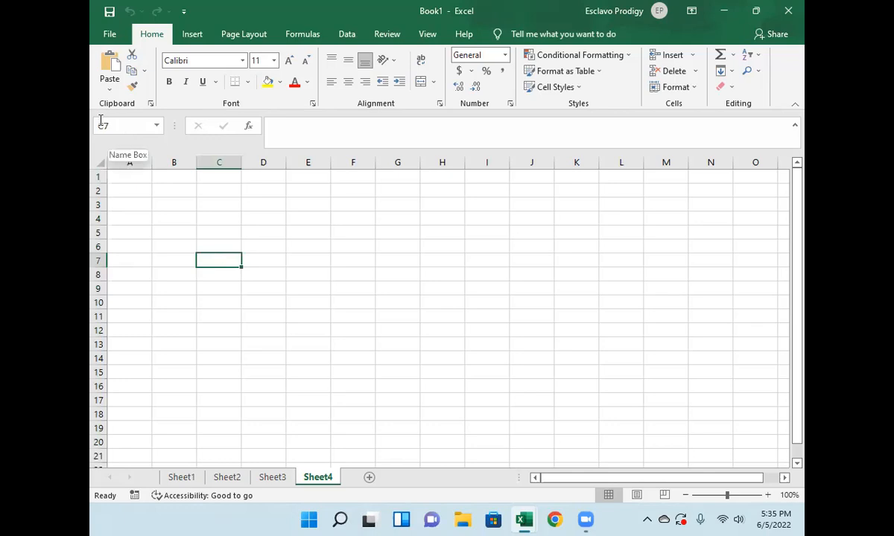
left_click(395, 272)
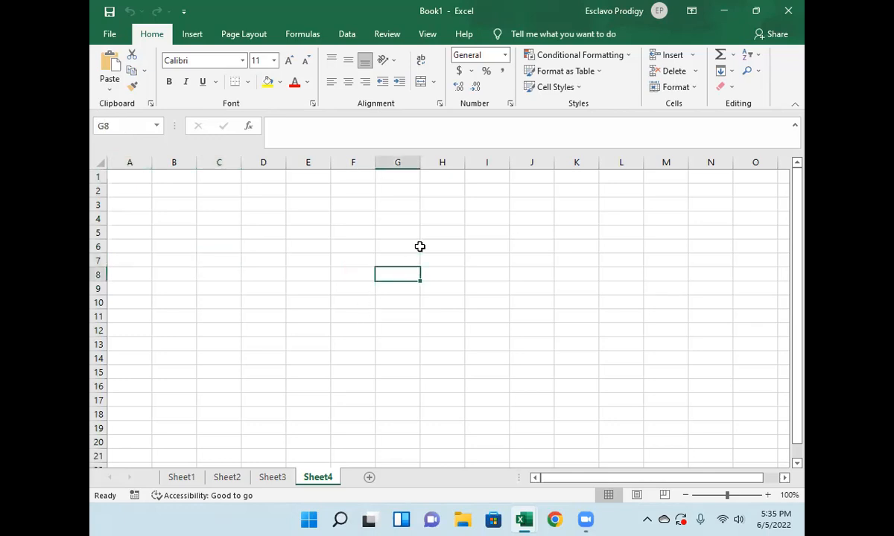
left_click(443, 230)
left_click(470, 271)
left_click(443, 301)
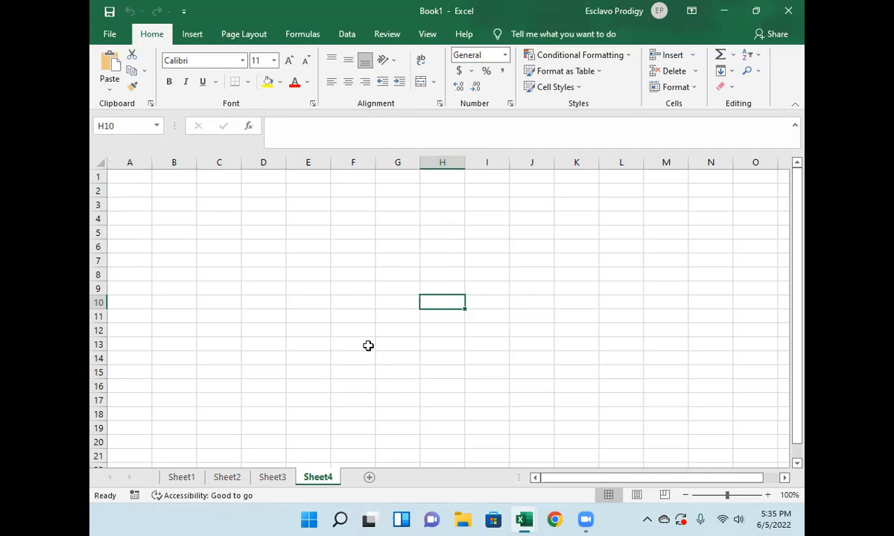
Practise selecting cell ranges on Sheet4, including A1:H14, A1:F11, the same block backwards from F11, and A1:E11
left_click_drag(138, 179, 443, 356)
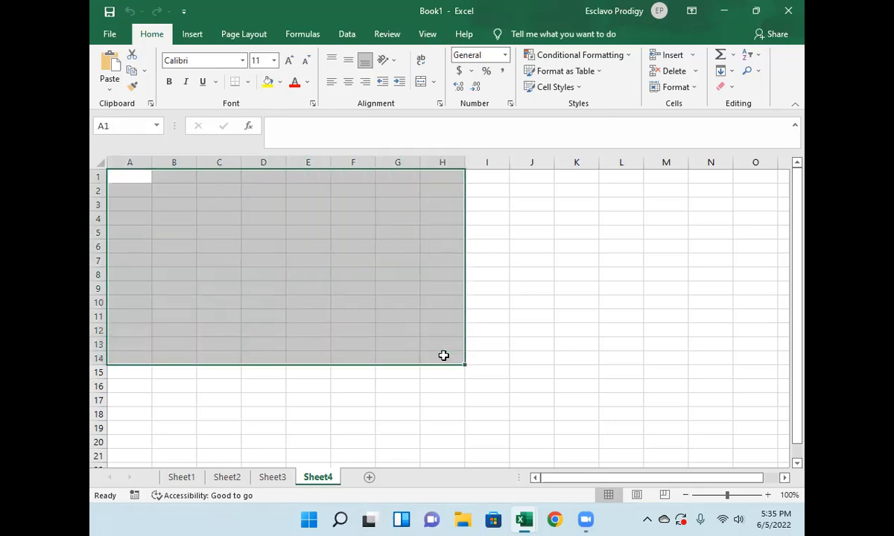
left_click_drag(136, 176, 193, 208)
left_click_drag(237, 275, 336, 320)
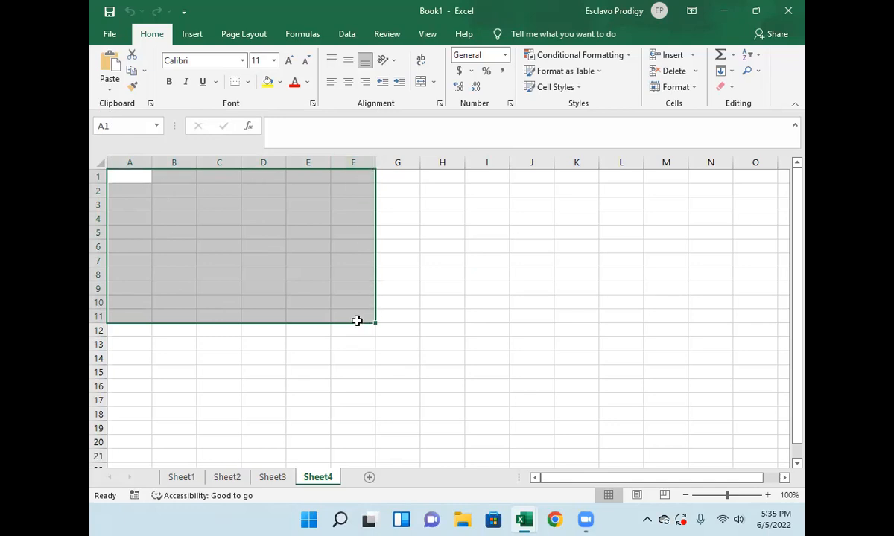
left_click_drag(357, 320, 117, 173)
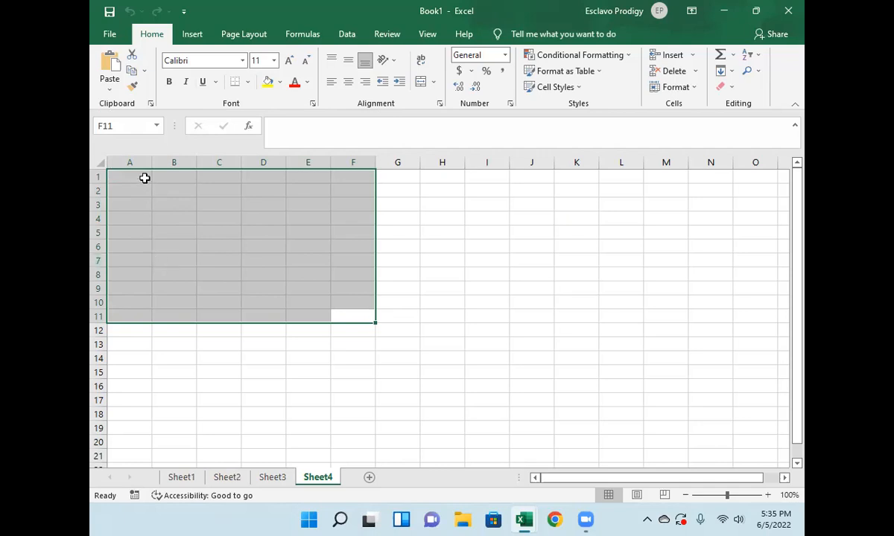
left_click(215, 233)
left_click_drag(130, 177, 338, 320)
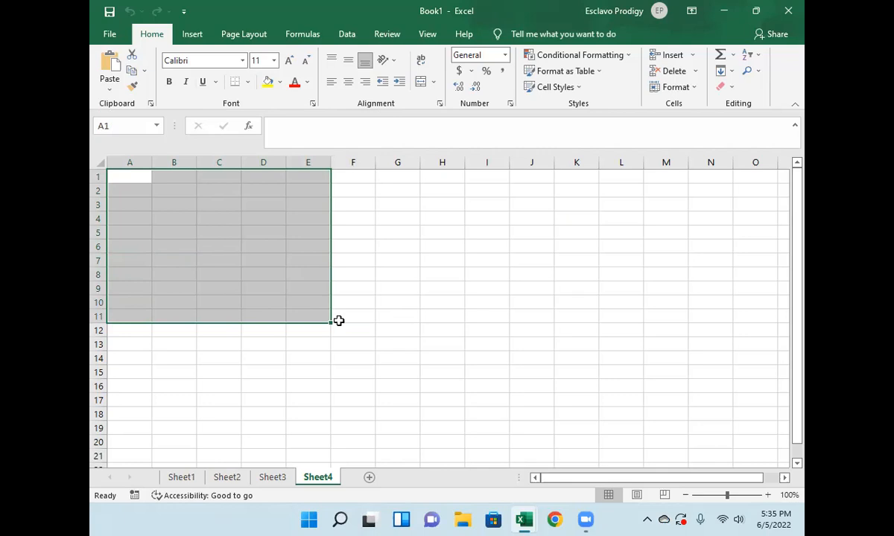
left_click(214, 358)
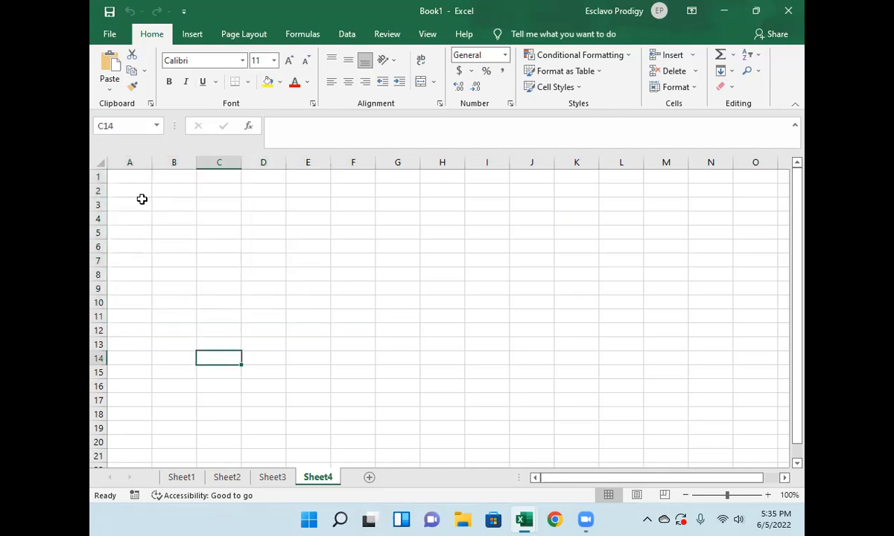
Enter the sample text "xcgvfg" in cell A1 of Sheet4
left_click(130, 177)
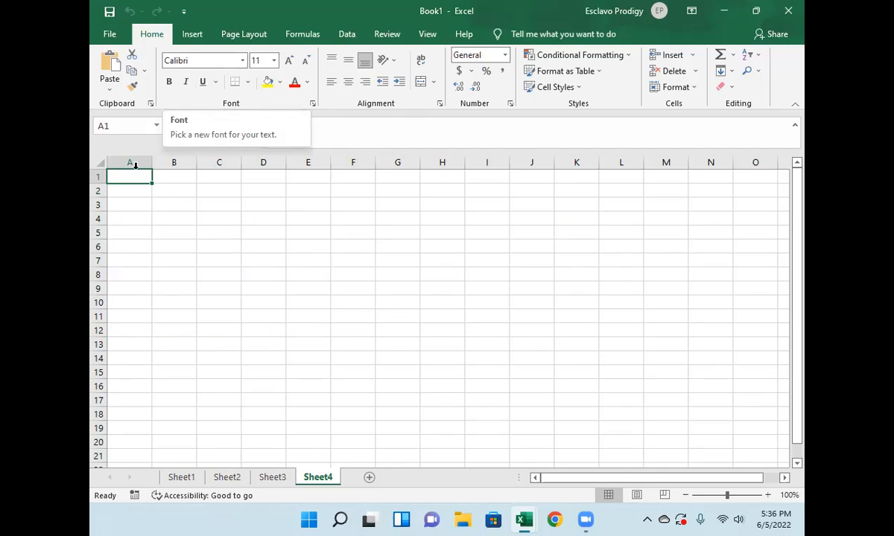
type("xcgvfg")
key("Return")
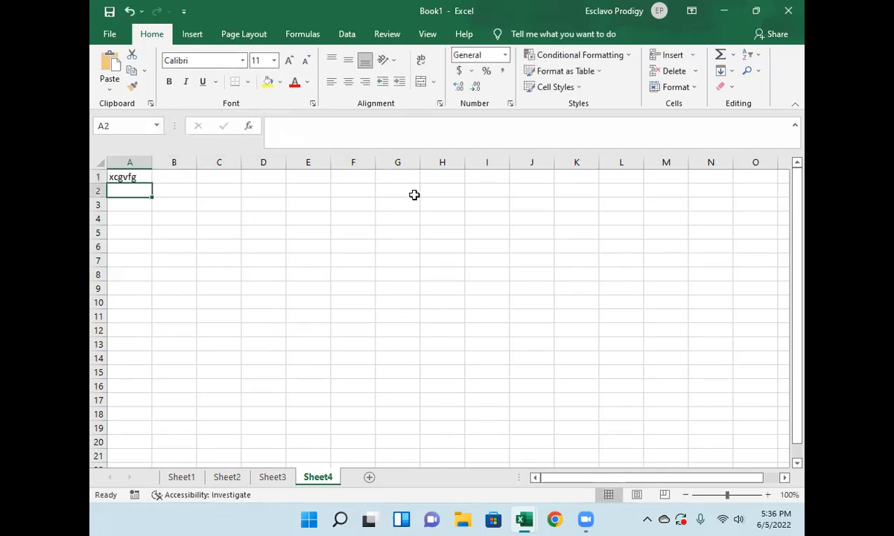
View the font colour choices for cell A1 without applying any, and return to the Exercise-1 sheet of the Excel Training Module workbook
left_click(128, 175)
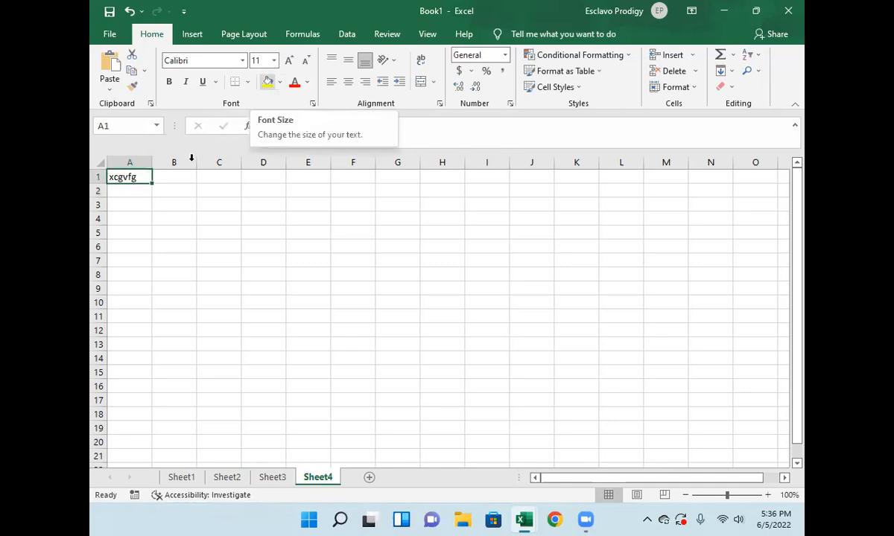
left_click(306, 82)
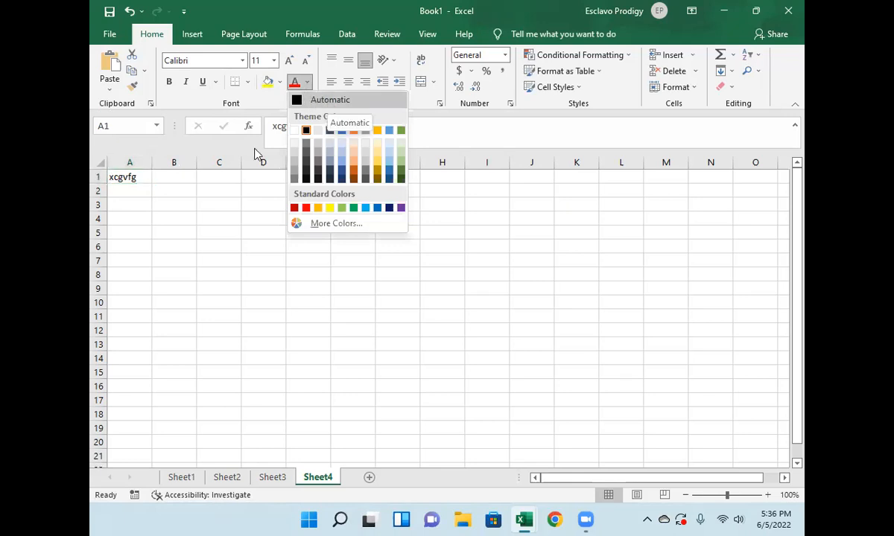
left_click(214, 207)
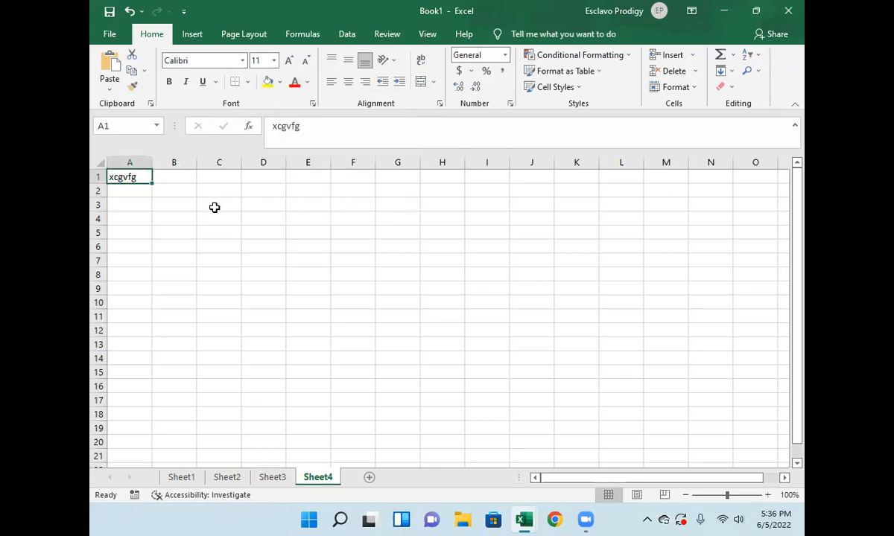
key("alt+Tab")
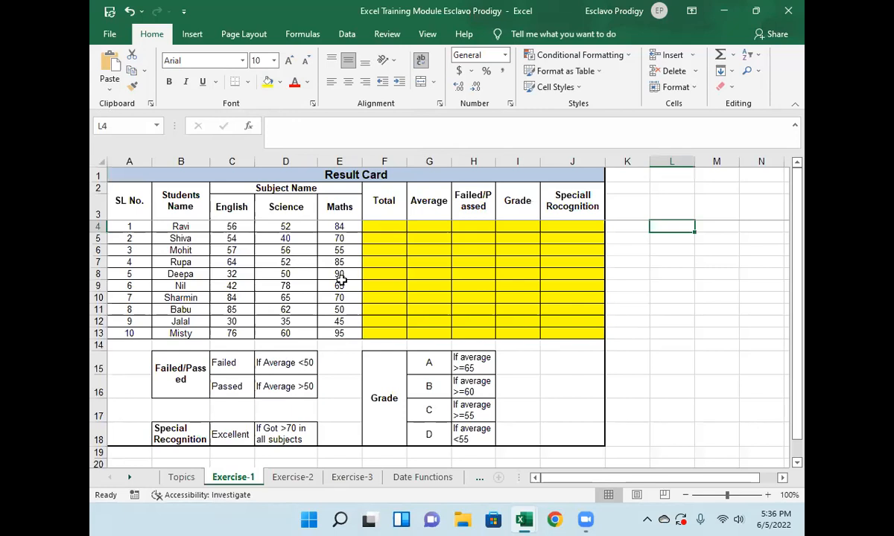
Examine the Formatting topics, Format A Cell and Conditional Formatting, on the Topics sheet, and return to Sheet4 of Book1
left_click(181, 477)
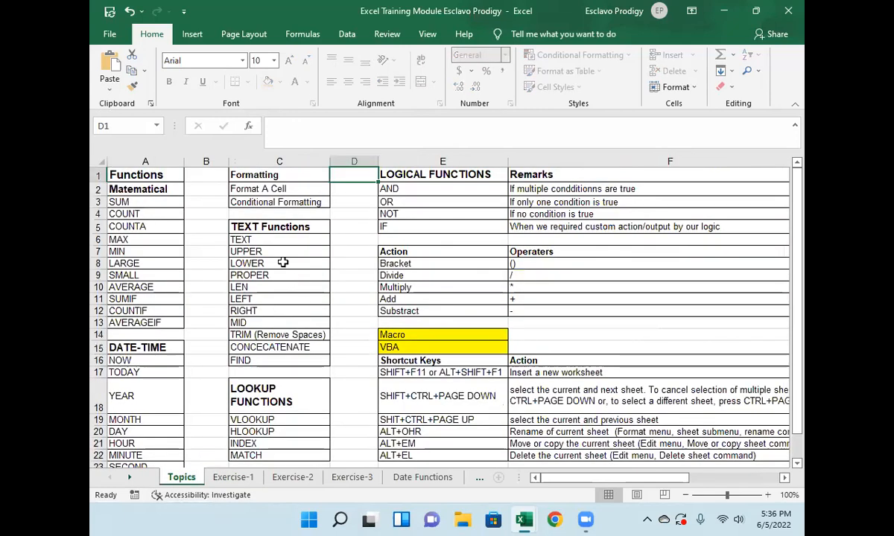
left_click_drag(260, 175, 326, 203)
key("alt+Tab")
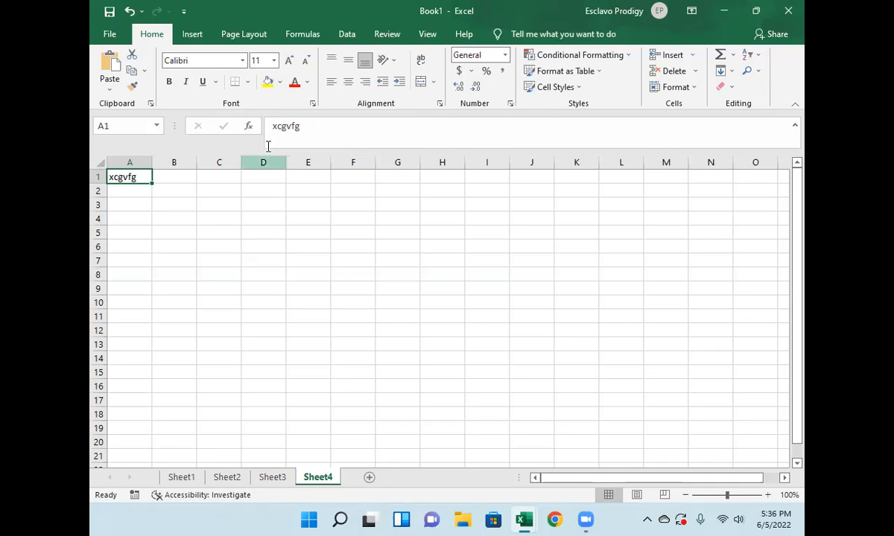
Format cell A1 on Sheet4 with a yellow fill, font size 15, bold and underline
left_click(268, 83)
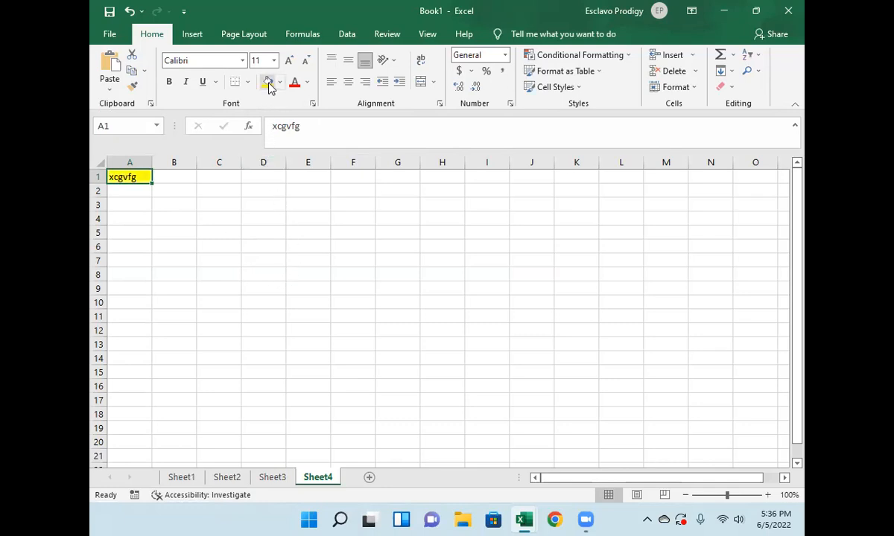
left_click(265, 60)
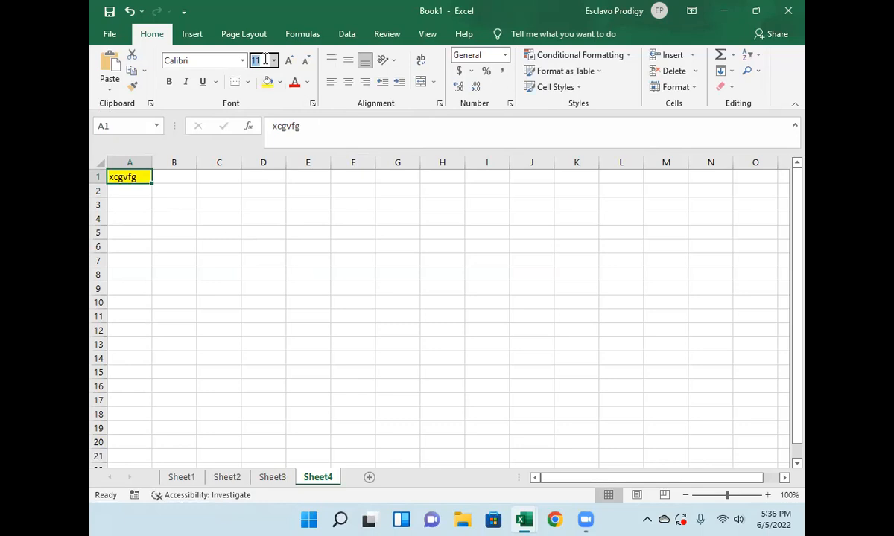
type("15")
key("Return")
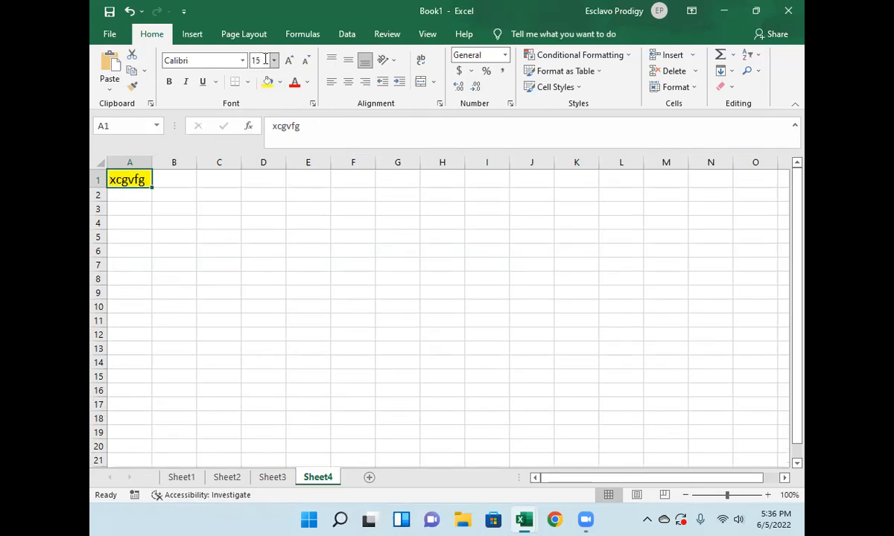
left_click(168, 82)
left_click(201, 84)
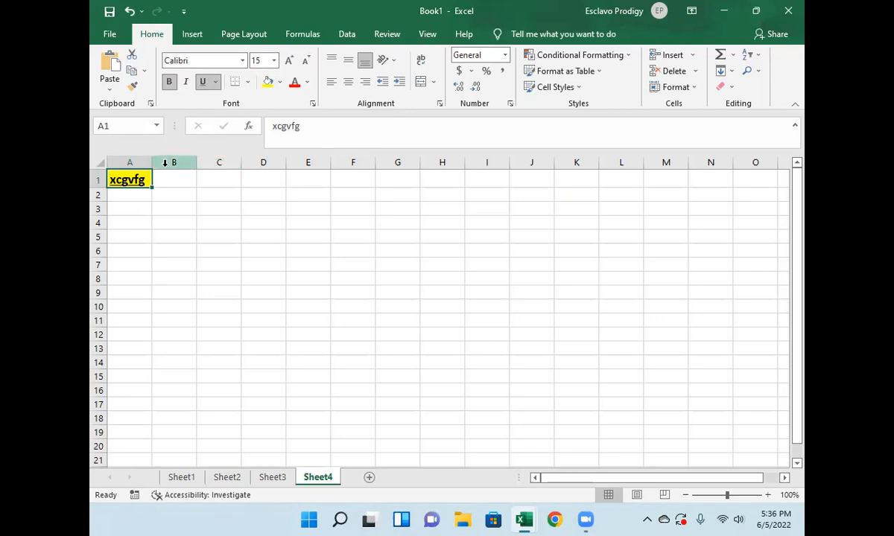
Apply All Borders to cell A1 and deselect the cell to show its border
left_click(248, 83)
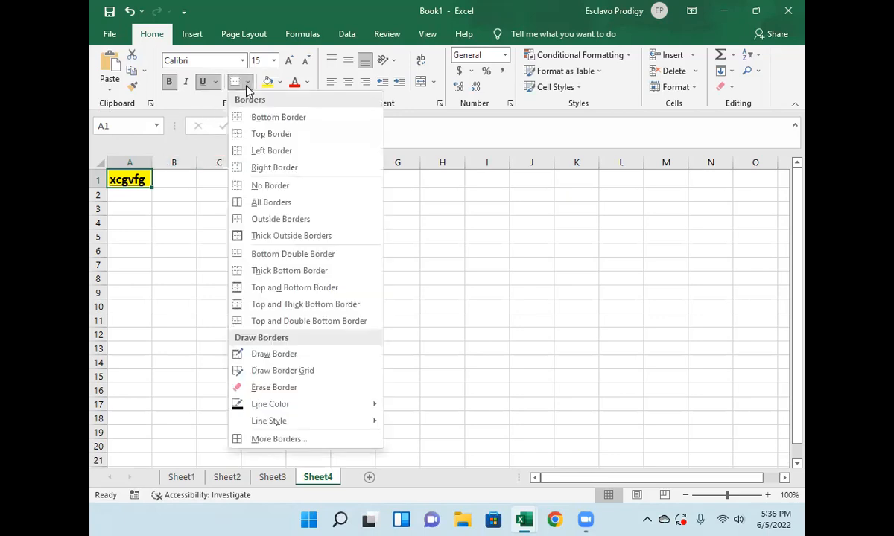
left_click(242, 203)
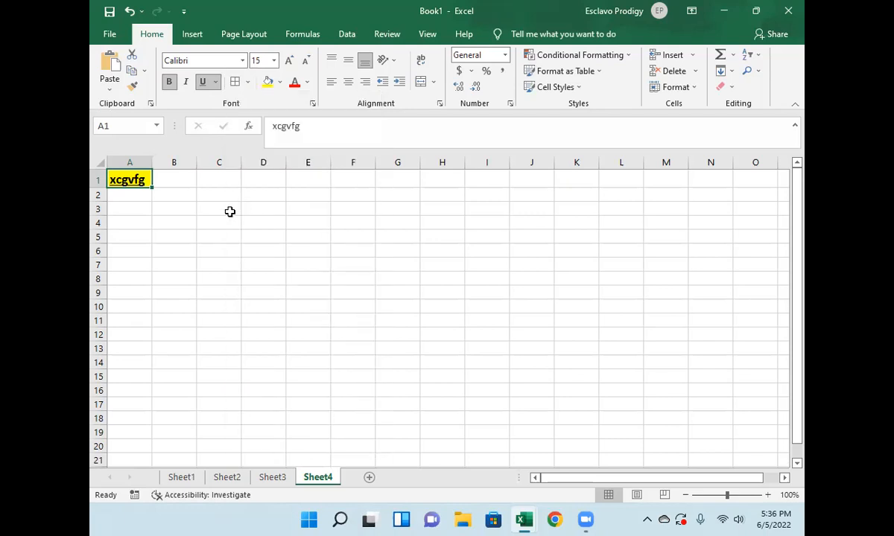
left_click(155, 250)
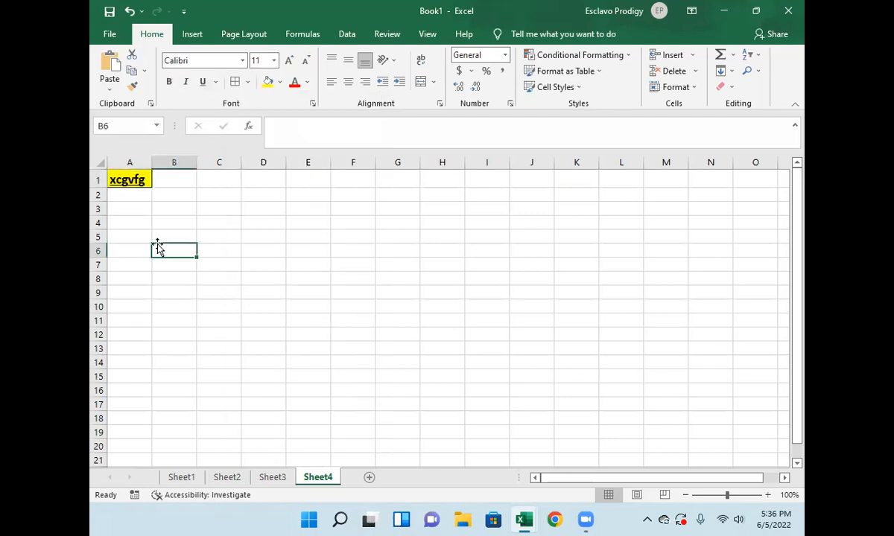
Replace the text in cell A1 with "Yes" and reselect the cell
left_click(129, 181)
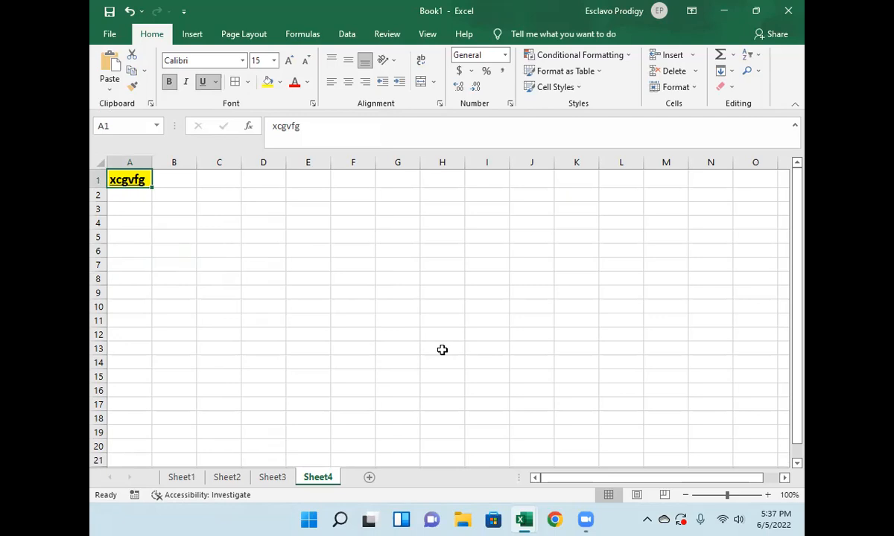
type("Yes")
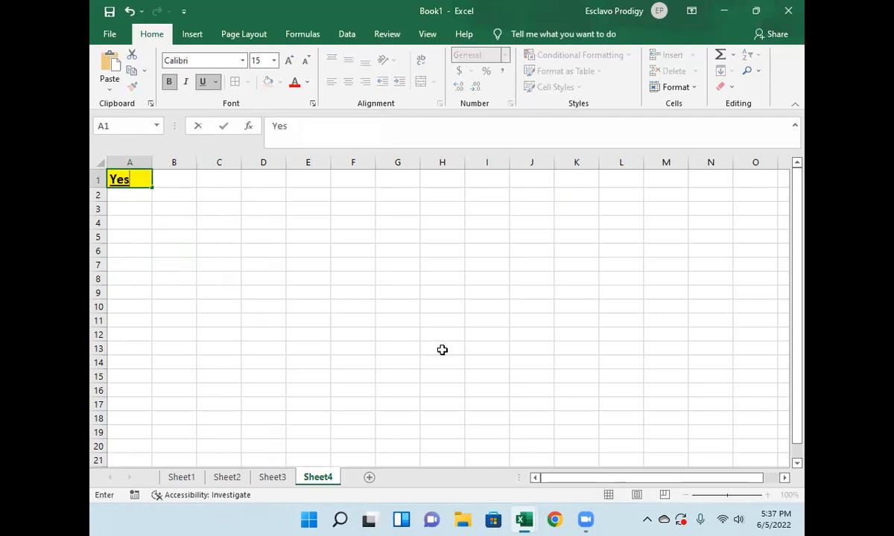
key("Return")
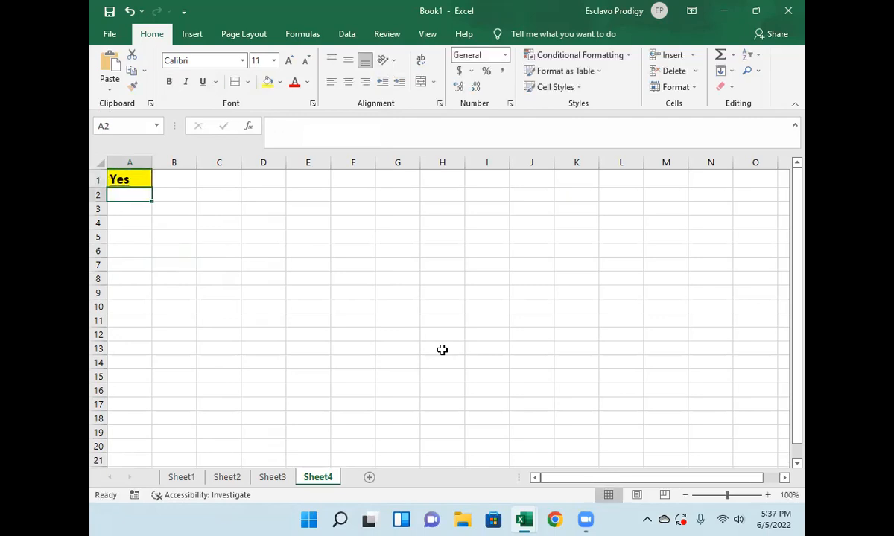
left_click(122, 180)
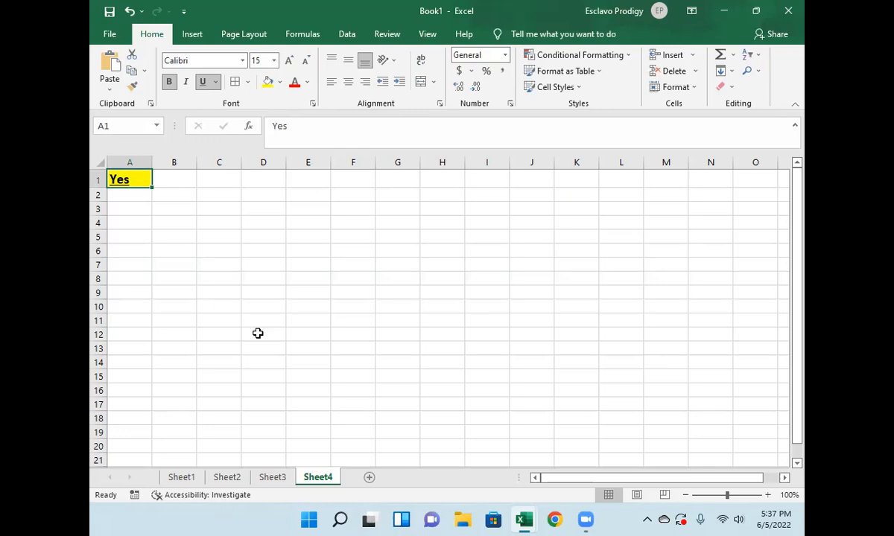
left_click(125, 204)
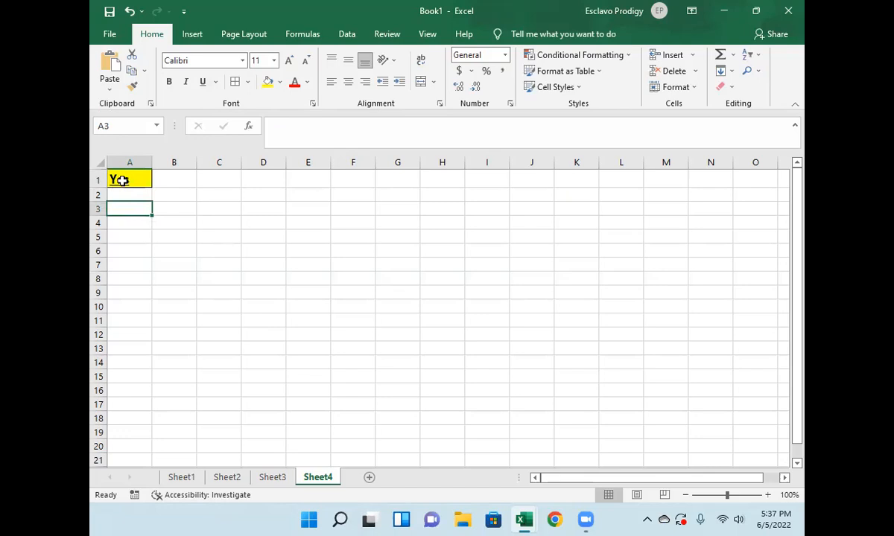
left_click(122, 180)
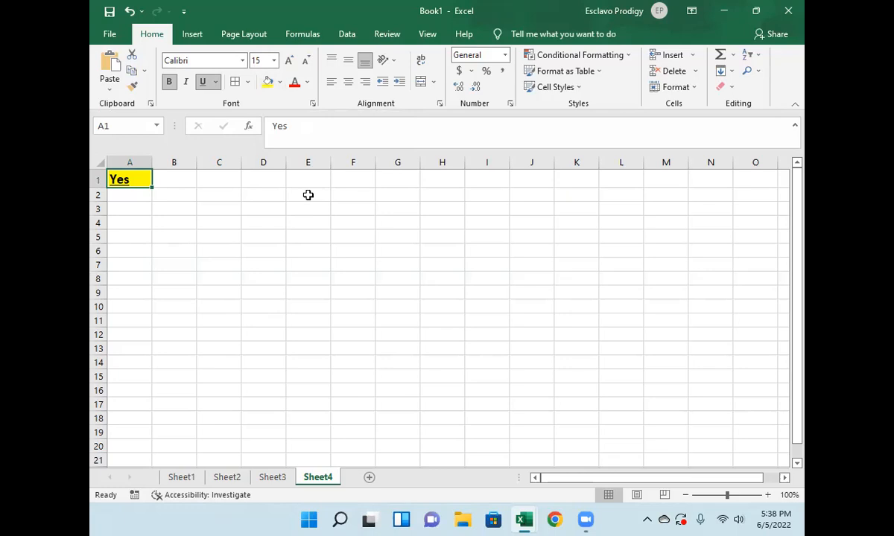
Start an Equal To highlight rule for the whole of column E with the comparison value "Yes"
left_click(305, 159)
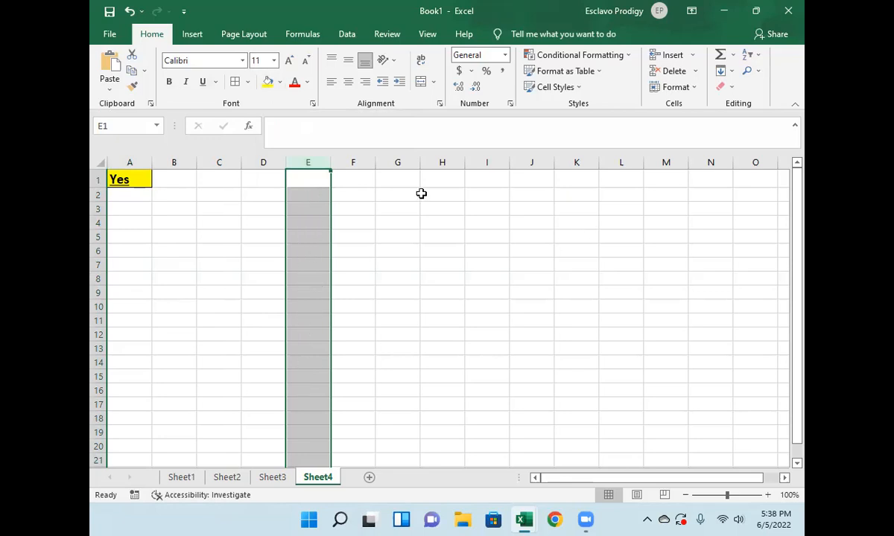
left_click(604, 61)
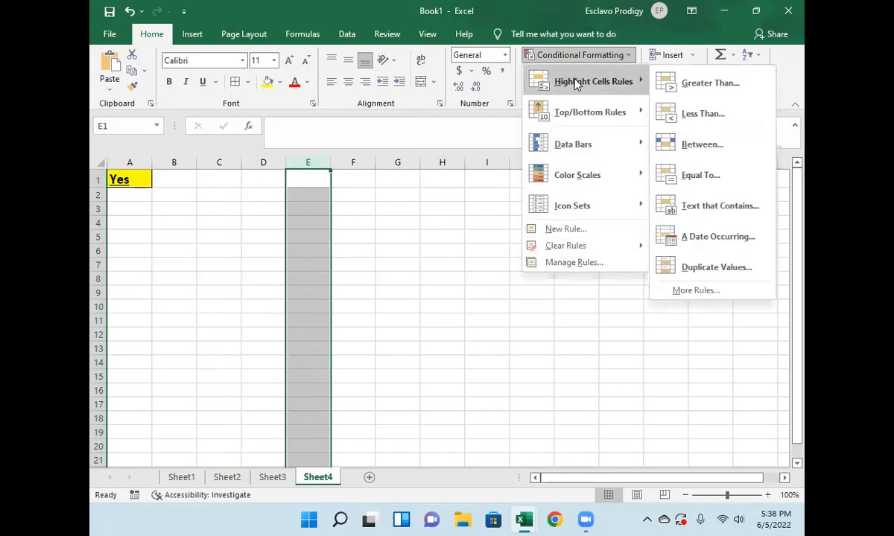
mouse_move(588, 246)
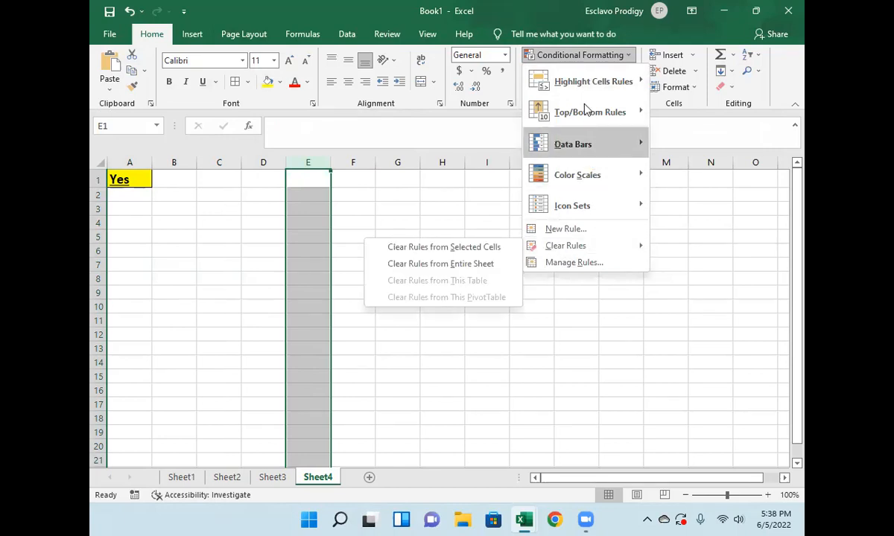
mouse_move(585, 91)
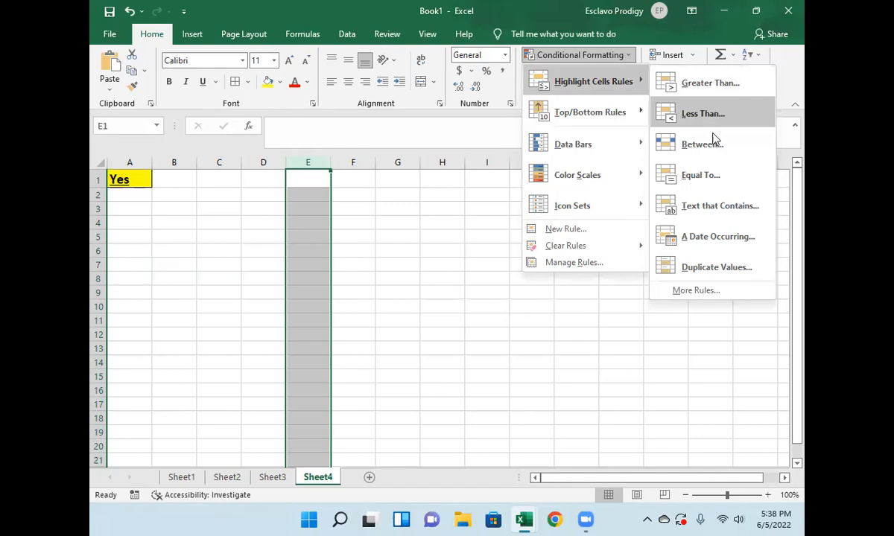
left_click(697, 182)
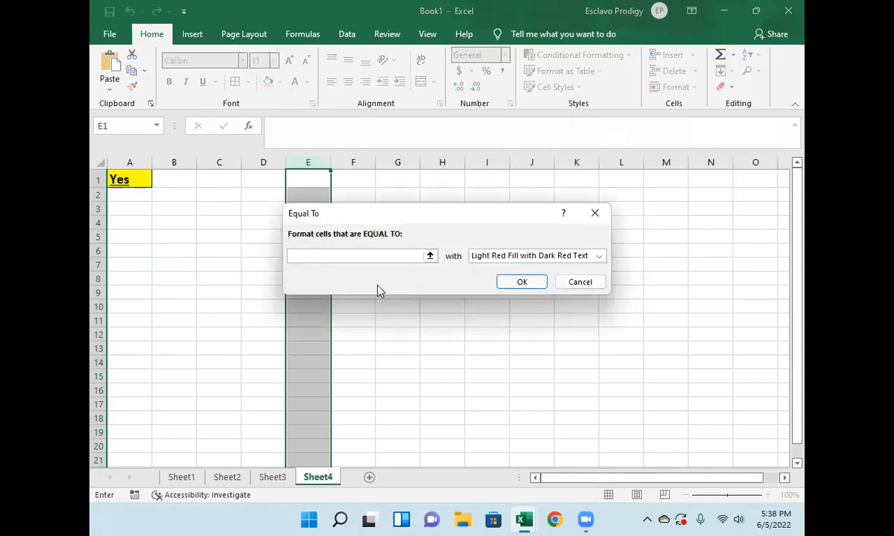
type("Y")
type("es")
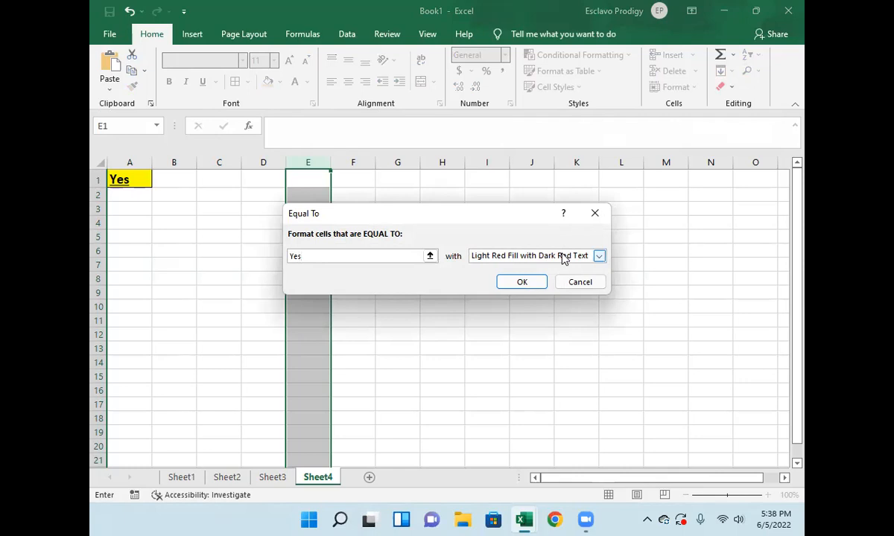
Choose a custom format for the rule with a bold font style and a light blue font colour
left_click(599, 257)
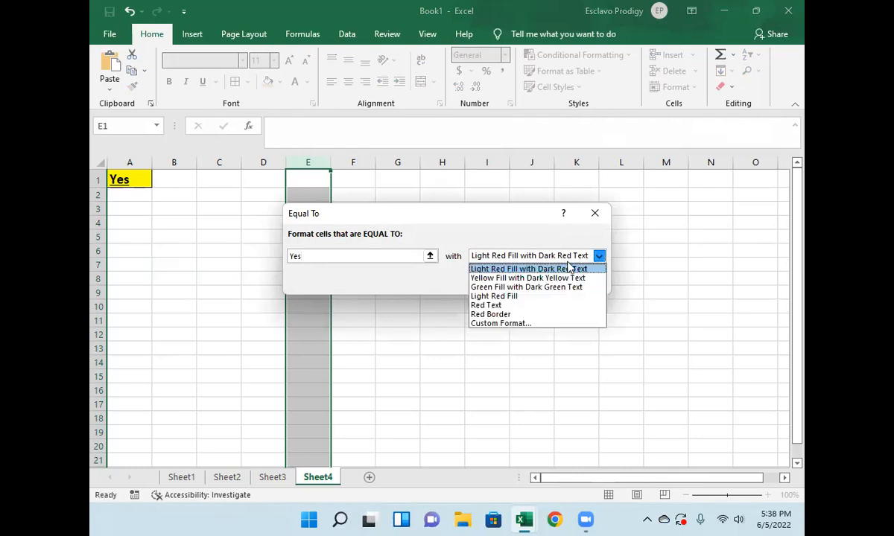
left_click(515, 325)
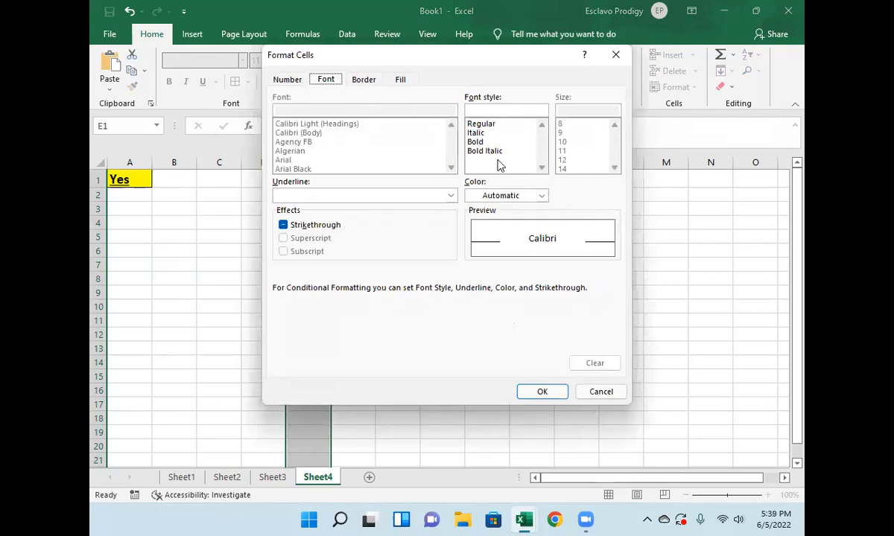
left_click(477, 142)
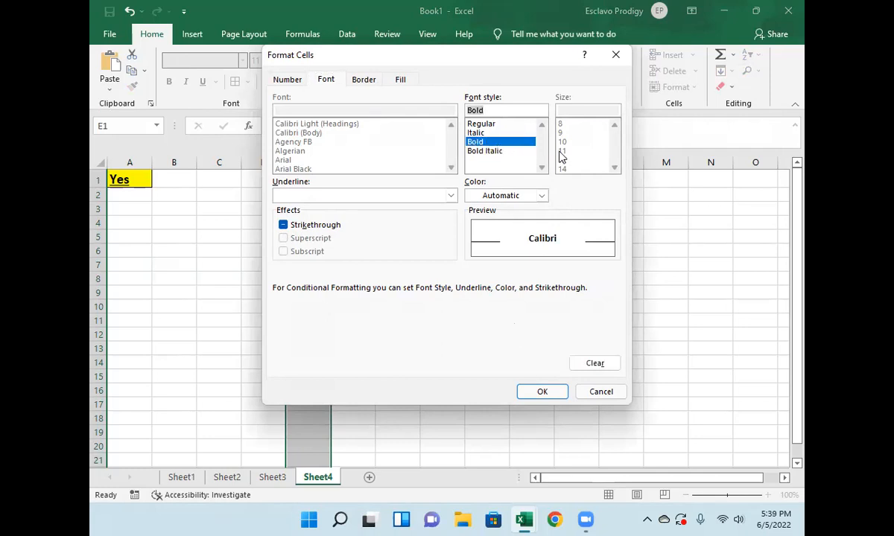
left_click(541, 196)
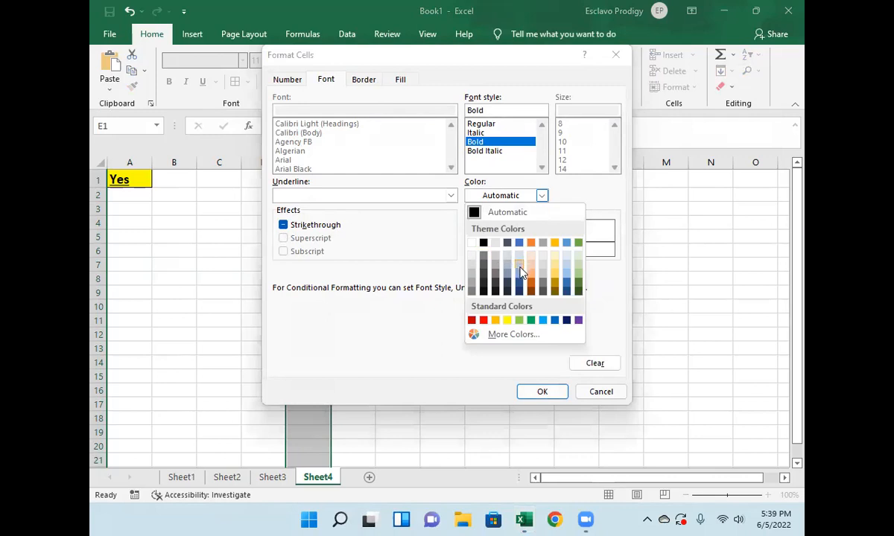
left_click(566, 260)
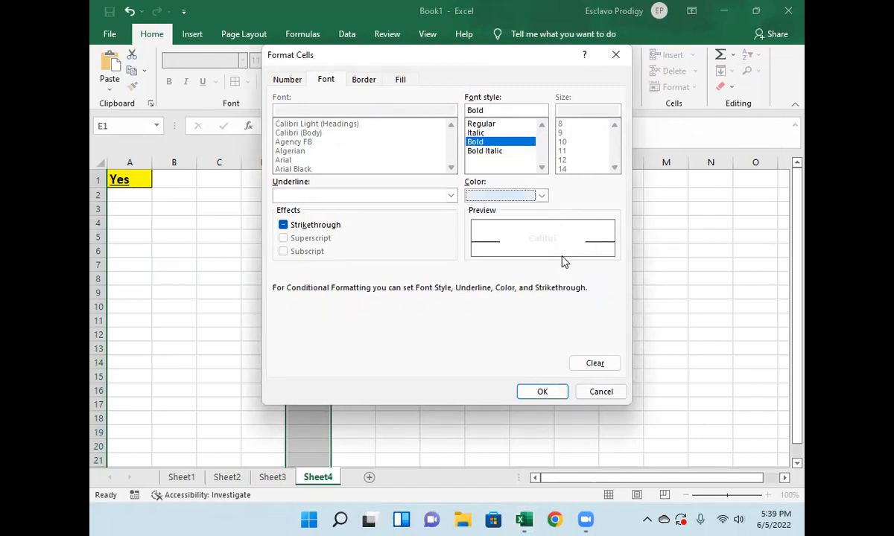
Choose a solid border line style and a dark green background fill for the custom format, and apply the rule to column E
left_click(362, 80)
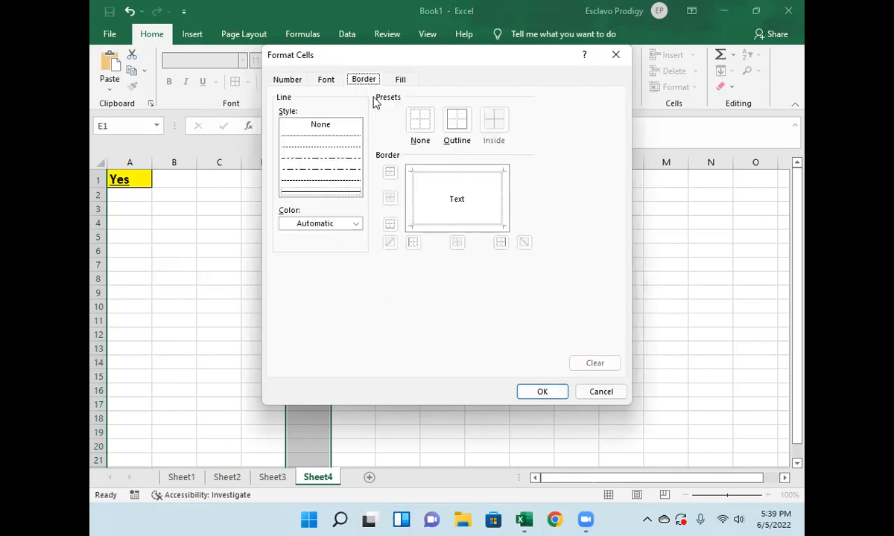
left_click(340, 193)
left_click(399, 84)
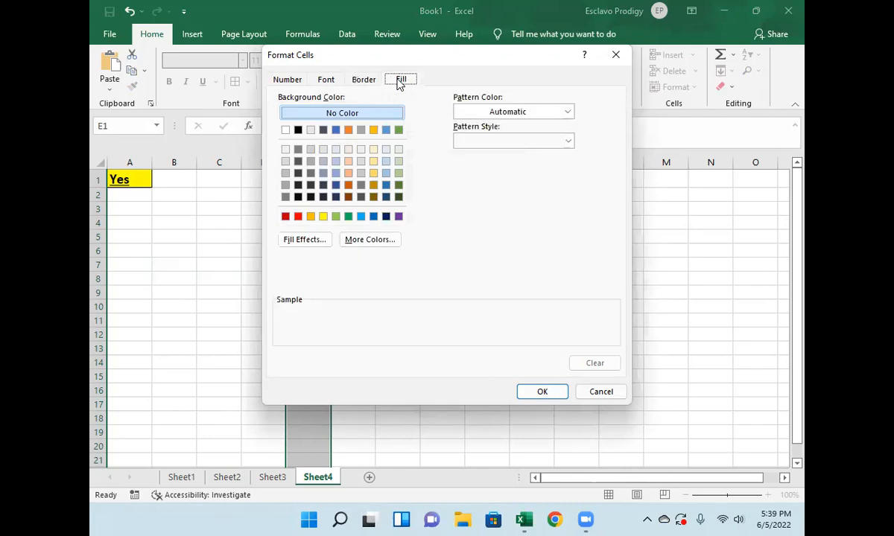
left_click(399, 185)
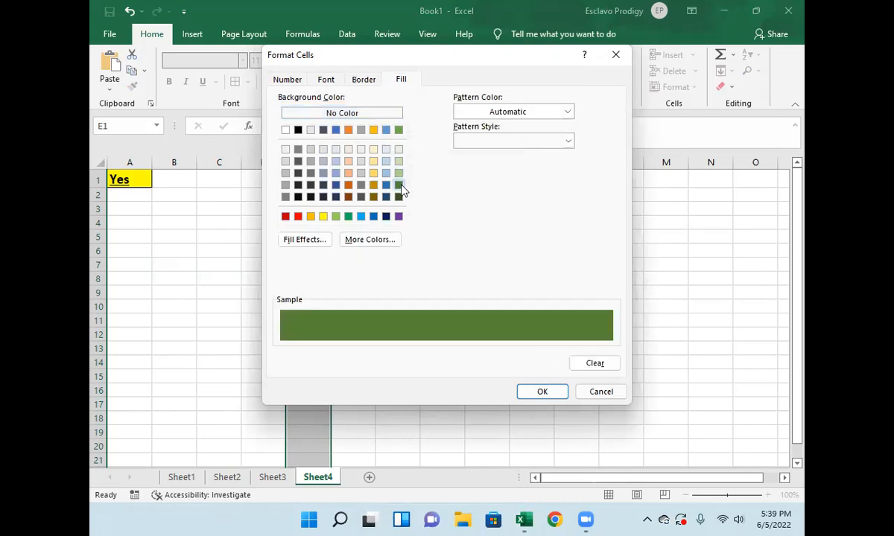
left_click(543, 394)
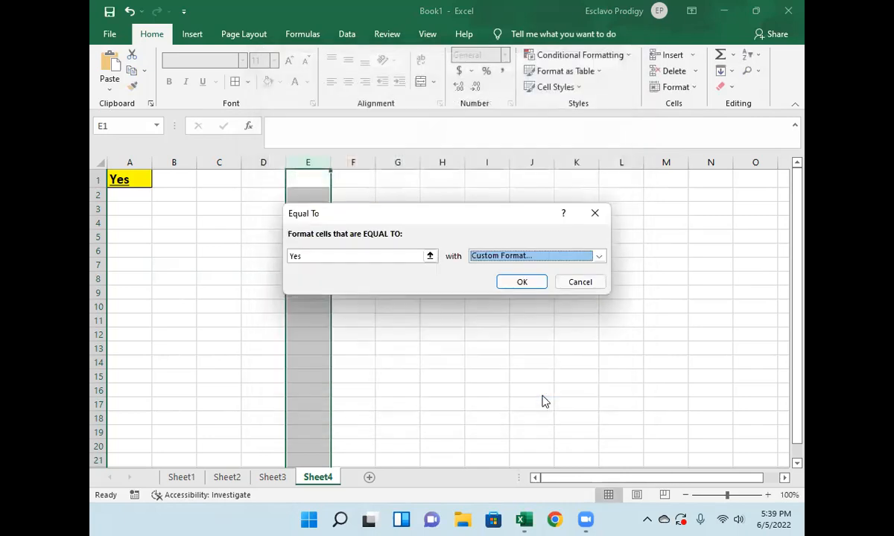
left_click(522, 281)
left_click(483, 278)
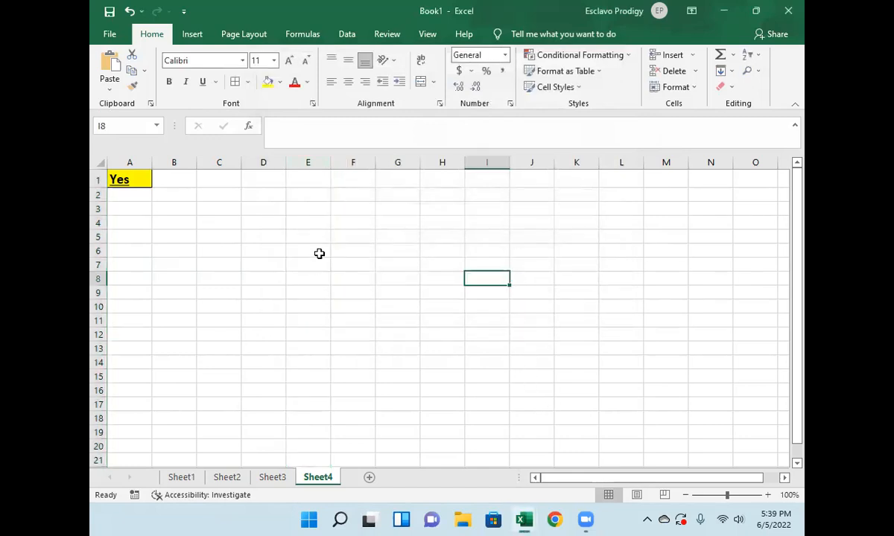
Enter "Yes" in cell E6 to test the conditional formatting of column E
left_click(309, 156)
left_click(438, 305)
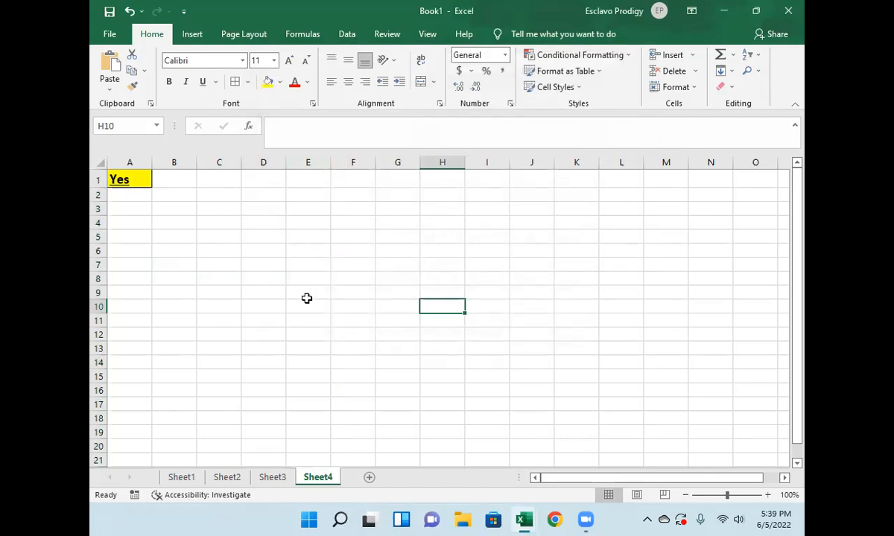
left_click(307, 249)
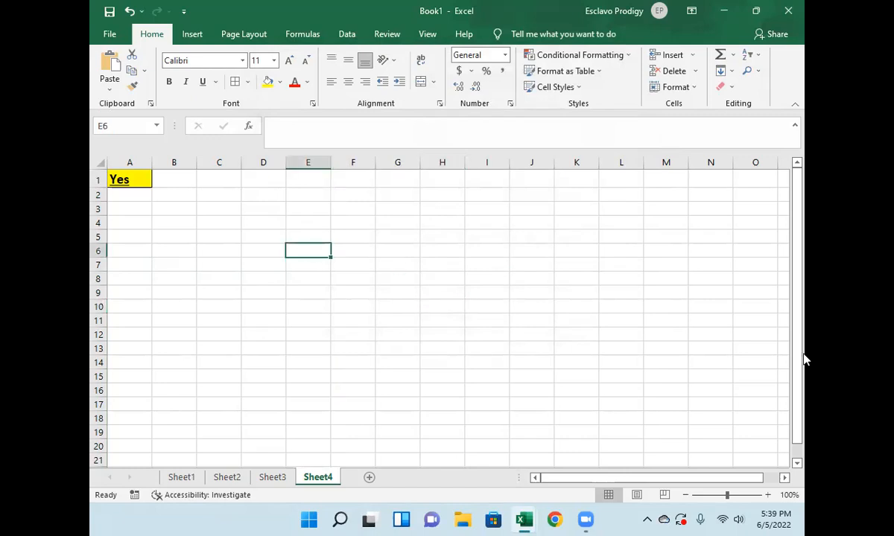
type("Yes")
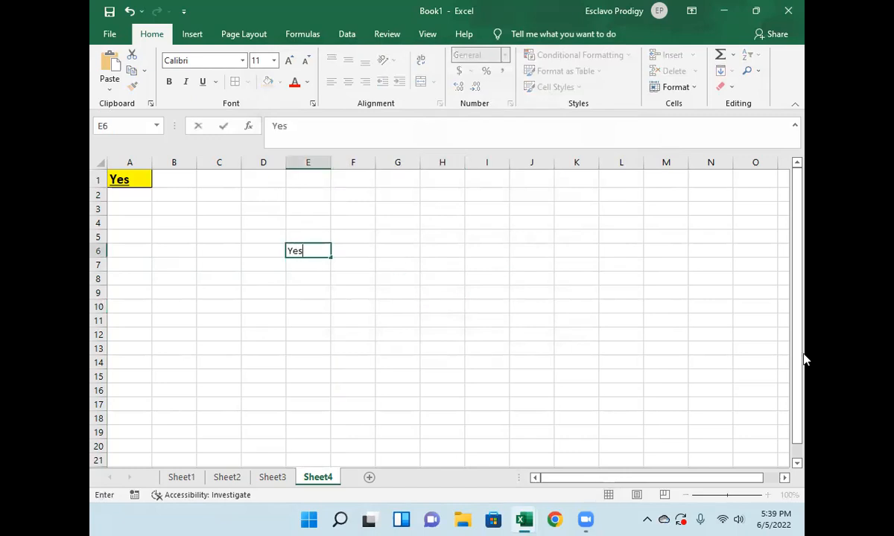
key("Return")
key("Right")
key("Up")
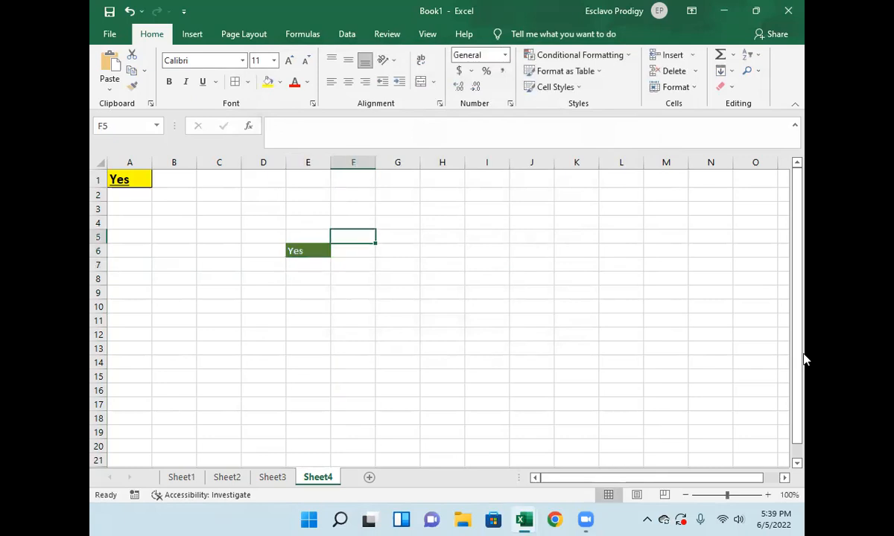
Enter "yes" in cells E9 and E14 to test the highlight rule with lowercase text
key("Right")
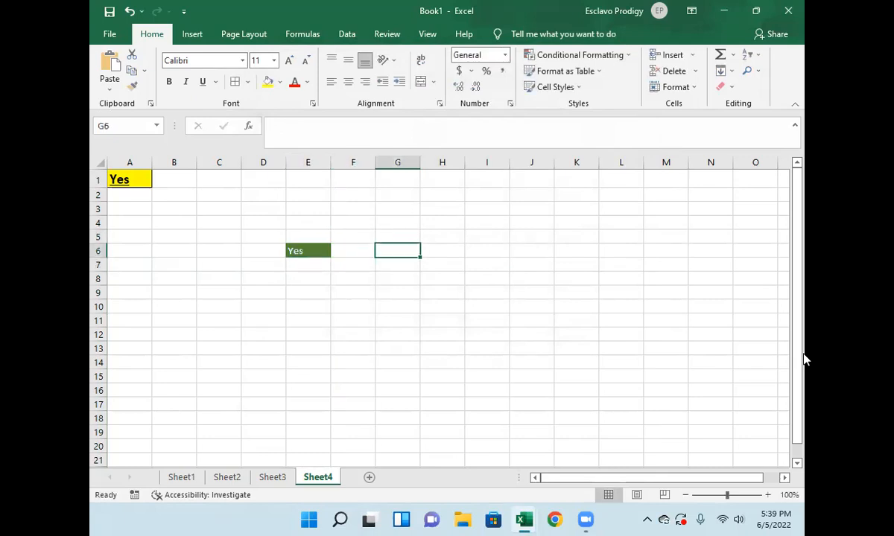
left_click(309, 250)
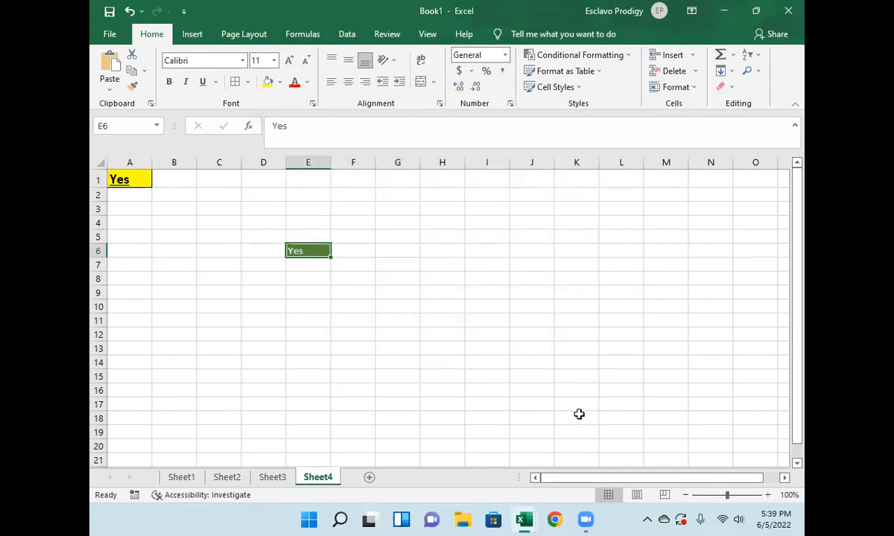
left_click(302, 294)
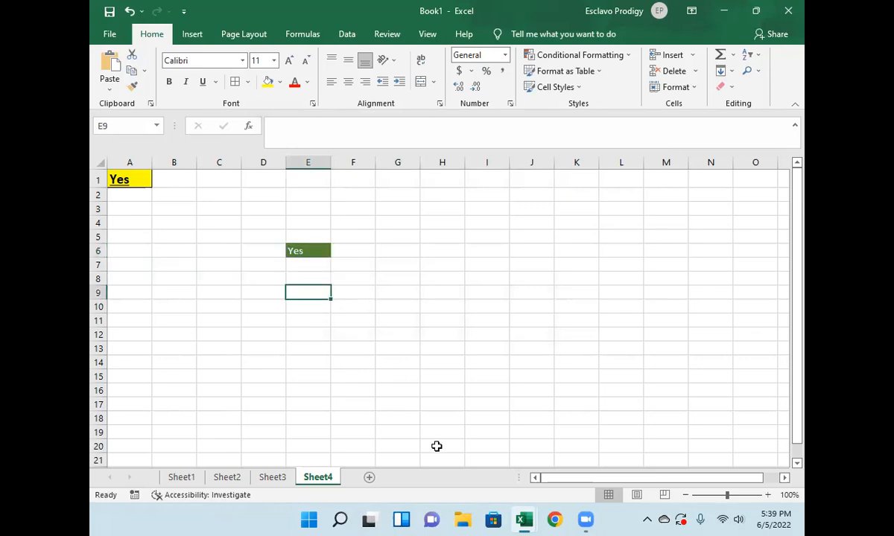
type("yes")
key("Return")
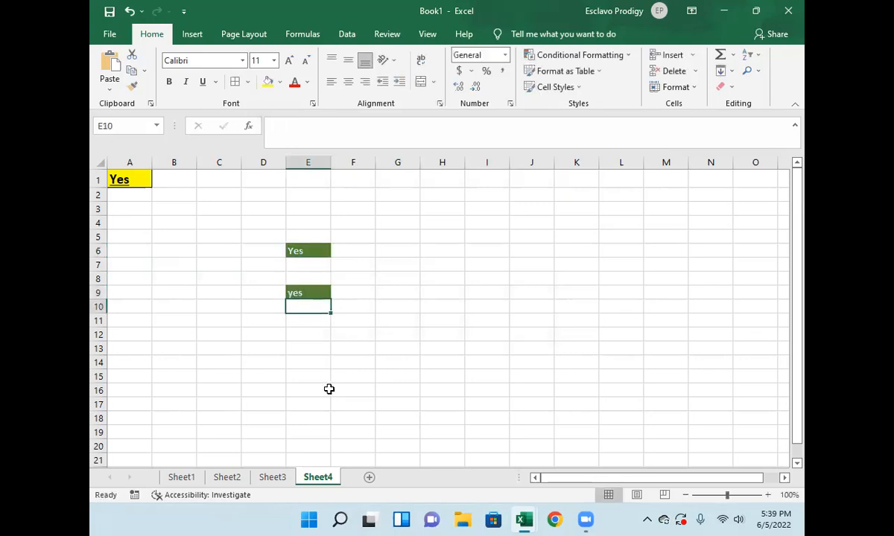
left_click(293, 362)
type("yes")
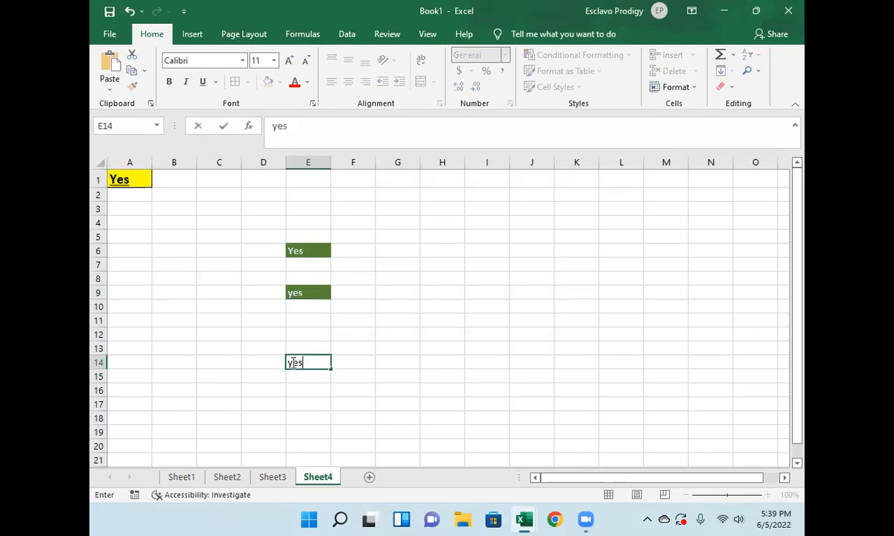
key("Return")
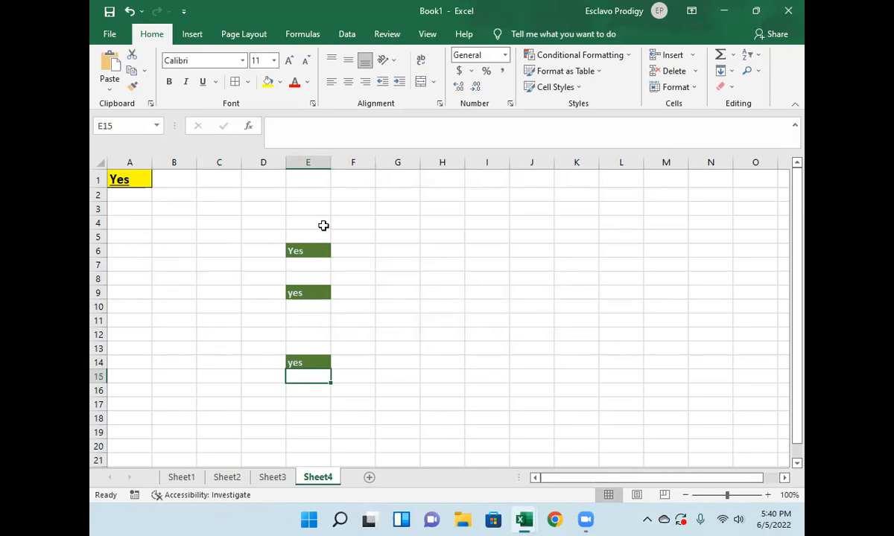
Add an Equal To highlight rule to the whole of column E for the value "No" with a custom red background fill
left_click(308, 163)
left_click(575, 56)
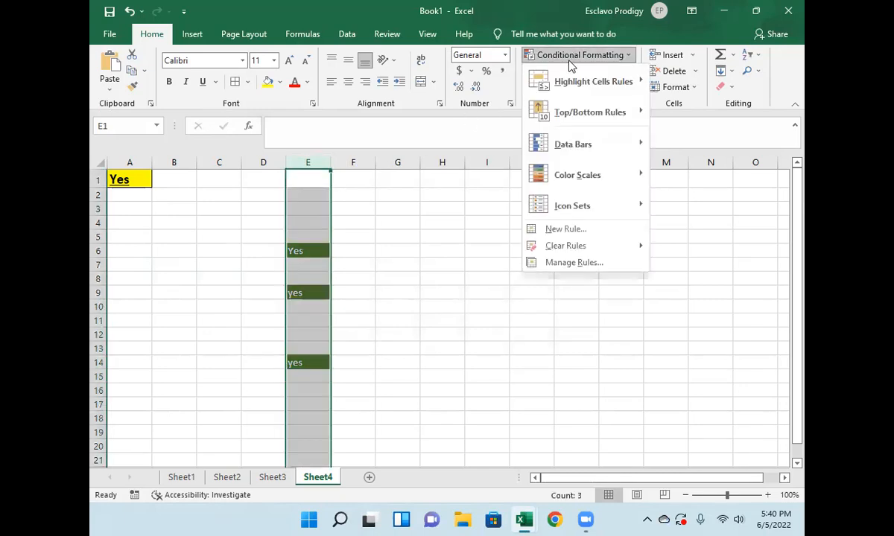
mouse_move(599, 81)
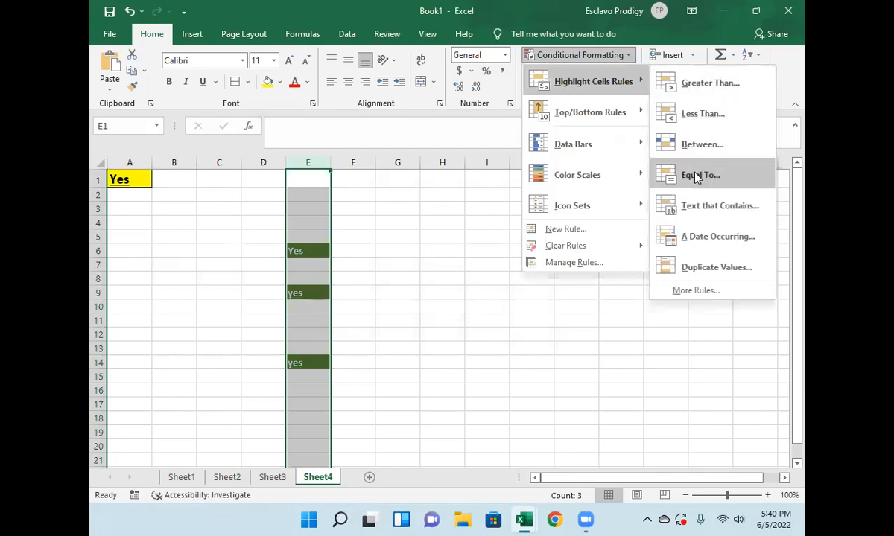
left_click(652, 174)
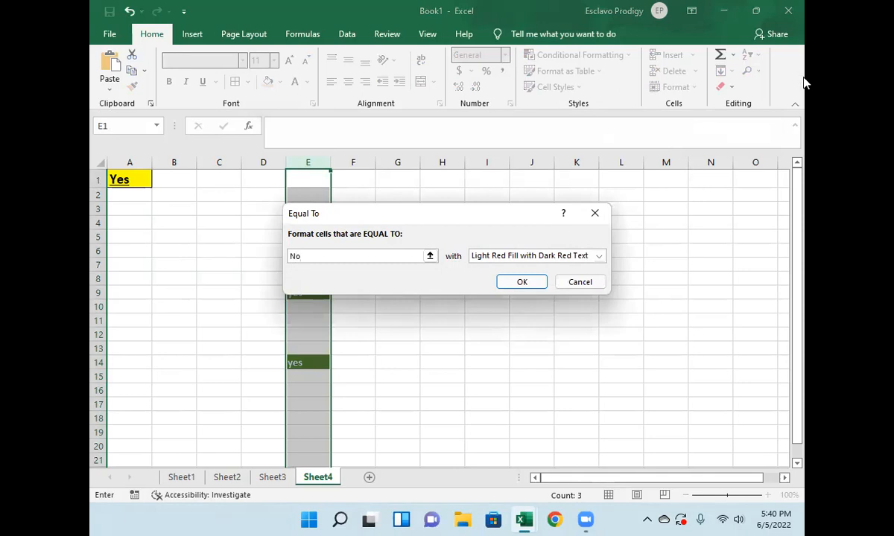
left_click(602, 256)
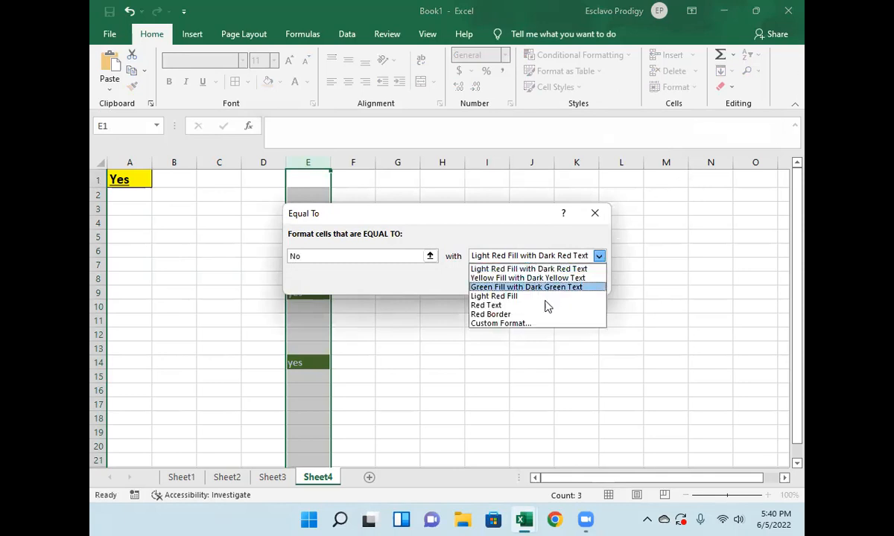
left_click(514, 326)
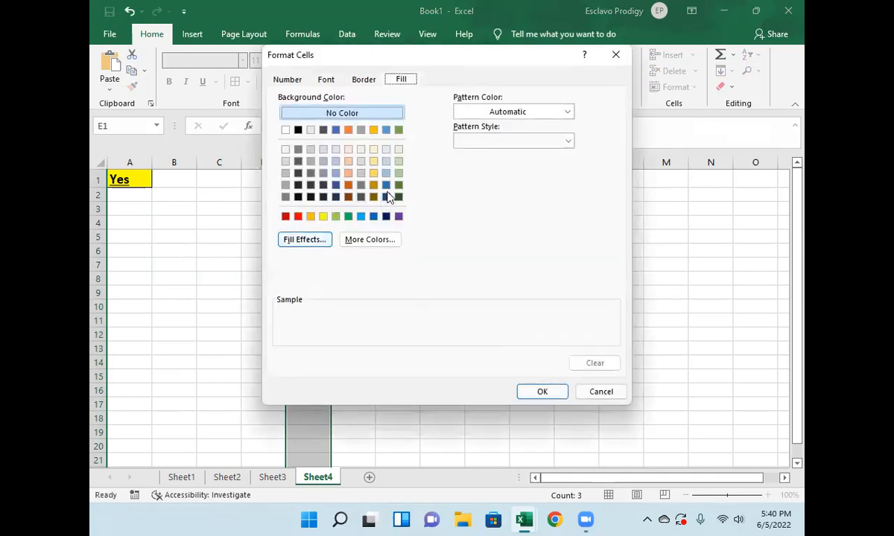
left_click(298, 216)
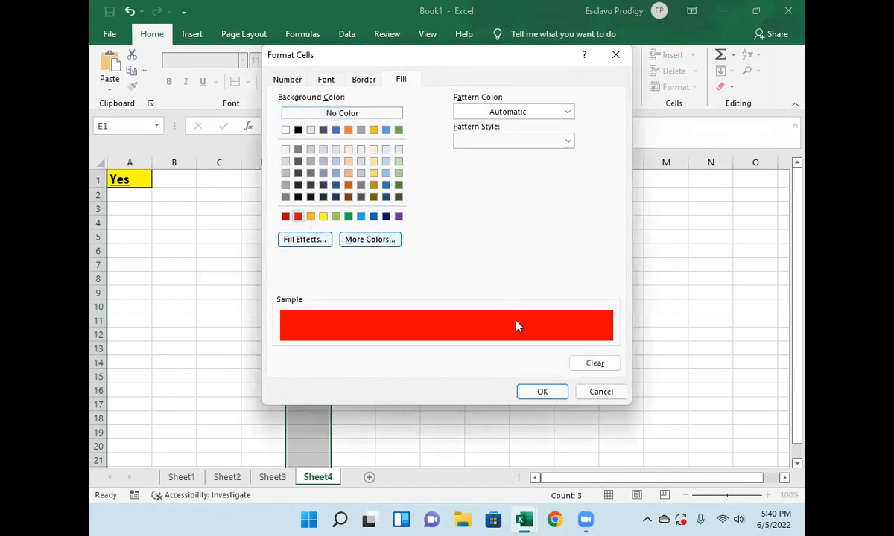
left_click(541, 391)
left_click(535, 277)
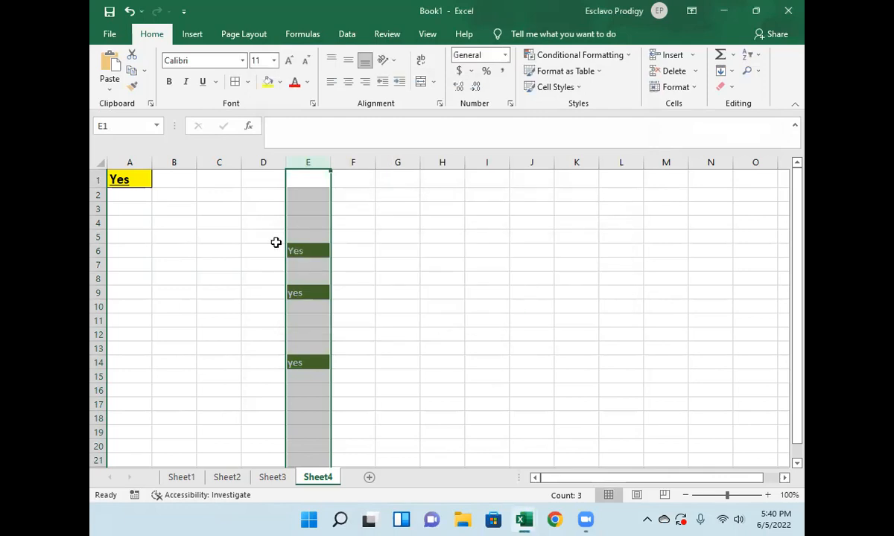
Enter "No" in cell E3 and "no" in cell E4 to test the new rule
left_click(310, 208)
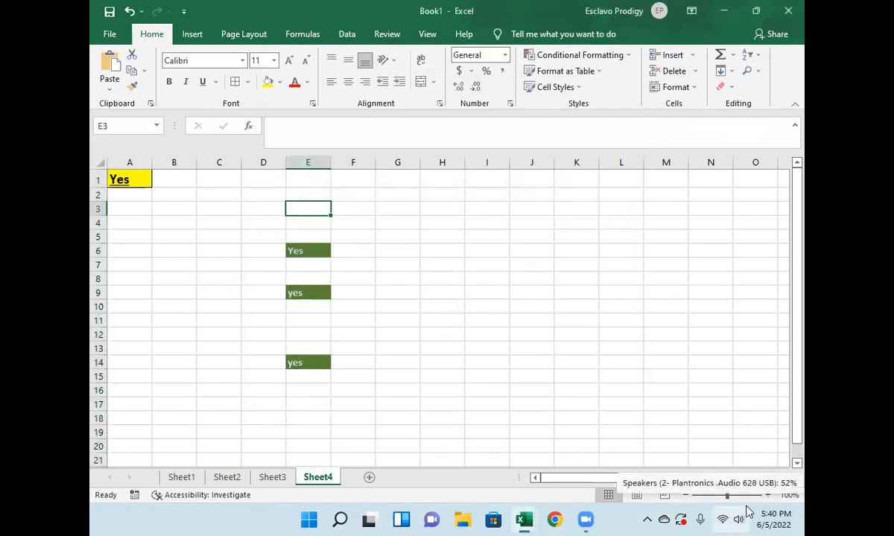
type("No")
key("Return")
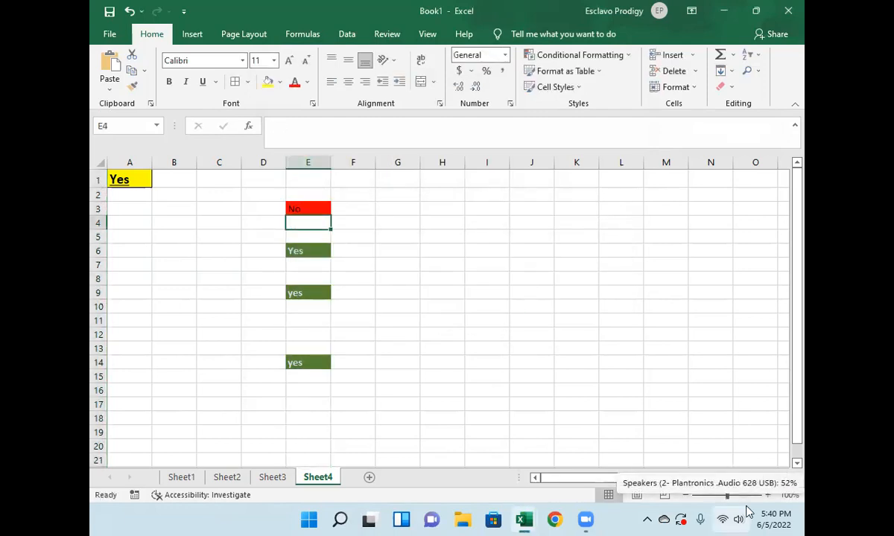
type("no")
key("Return")
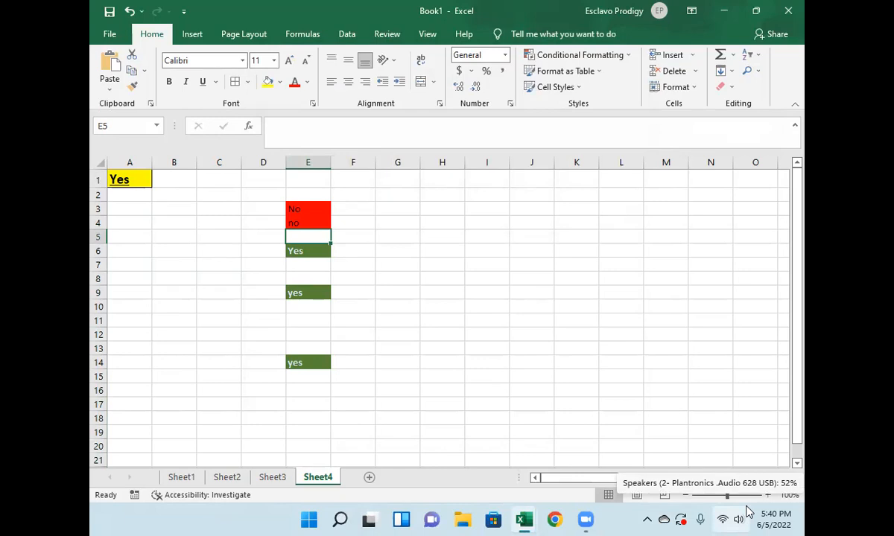
Enter "I want to learn Excel" in cell E11 and fit the width of column E to the text
left_click(309, 179)
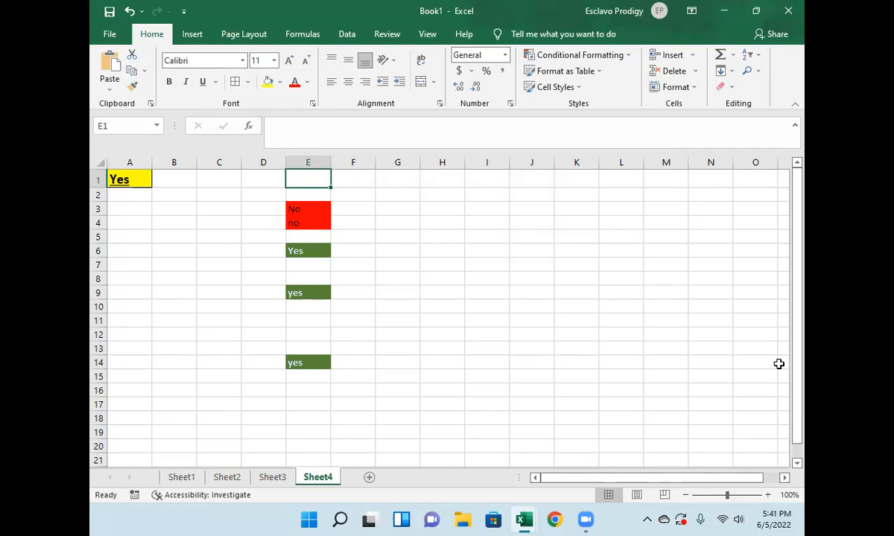
left_click(311, 162)
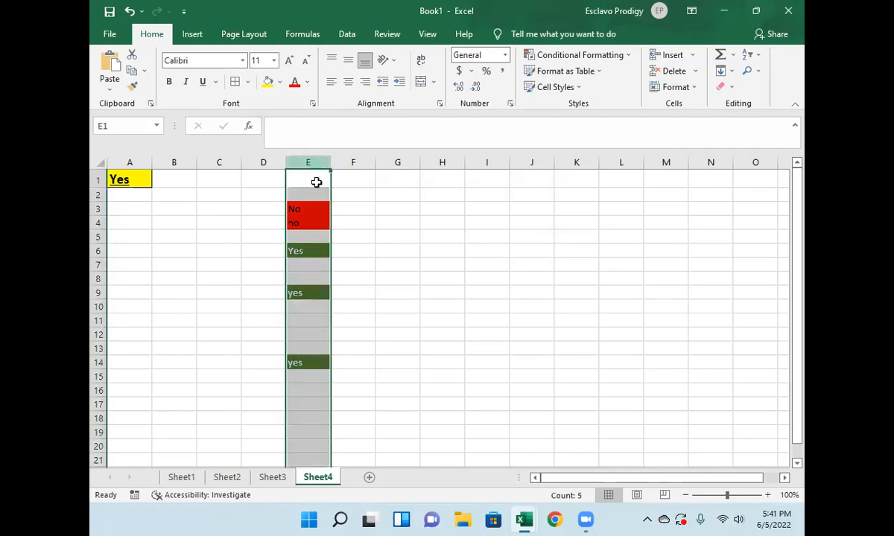
left_click(309, 320)
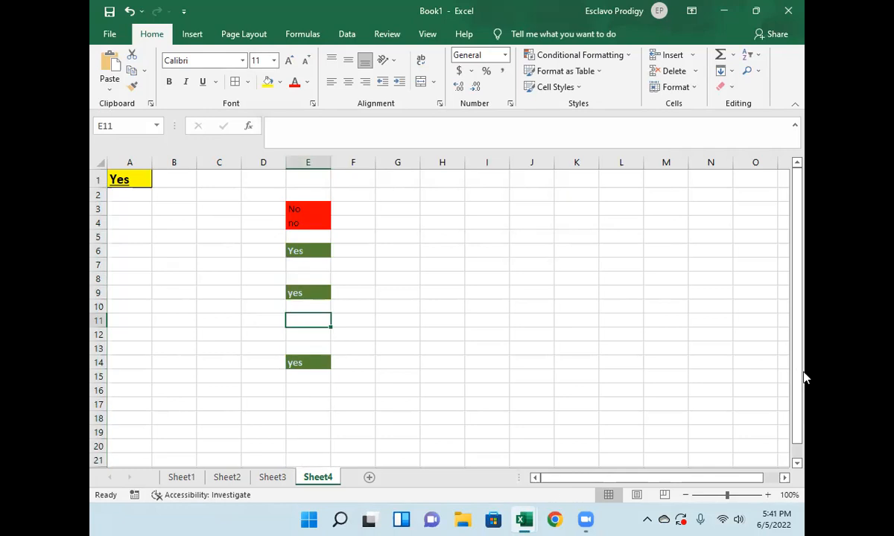
type("I dont")
key("BackSpace")
key("BackSpace")
key("BackSpace")
key("BackSpace")
key("BackSpace")
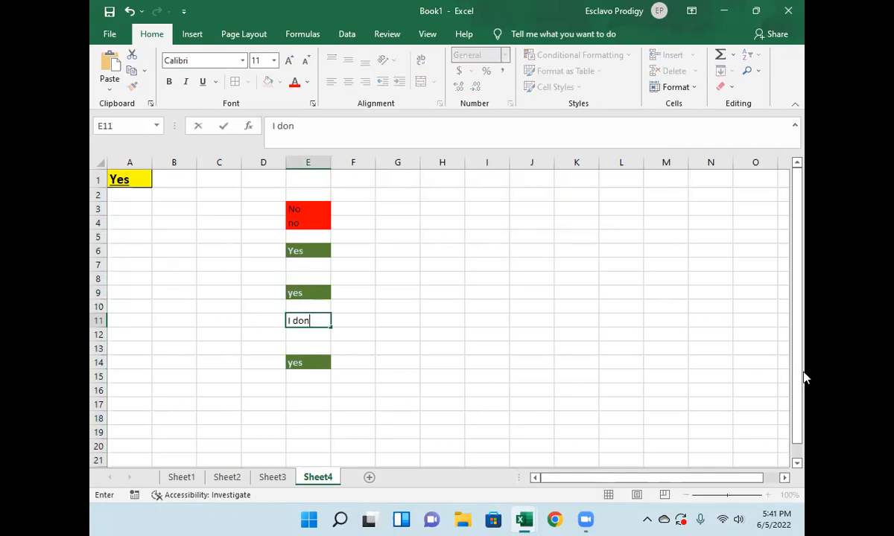
type("want to learn Excel")
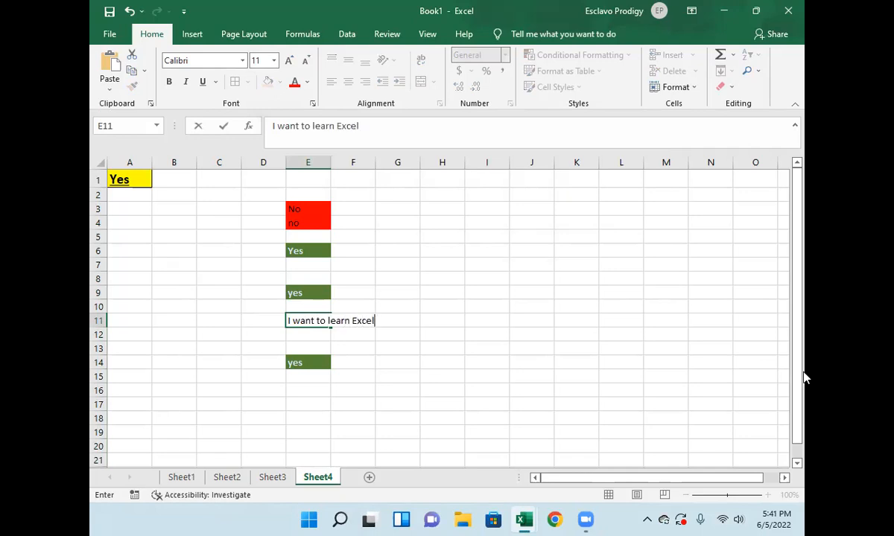
key("Return")
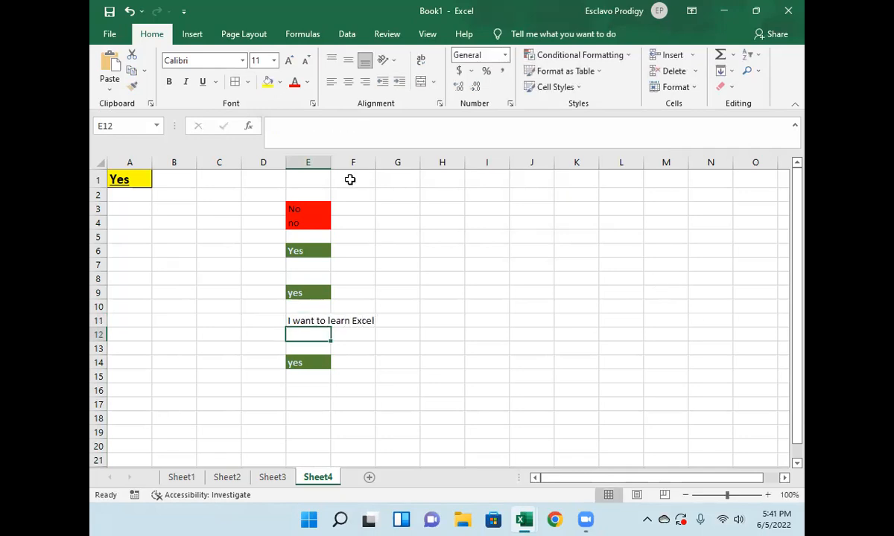
double_click(331, 162)
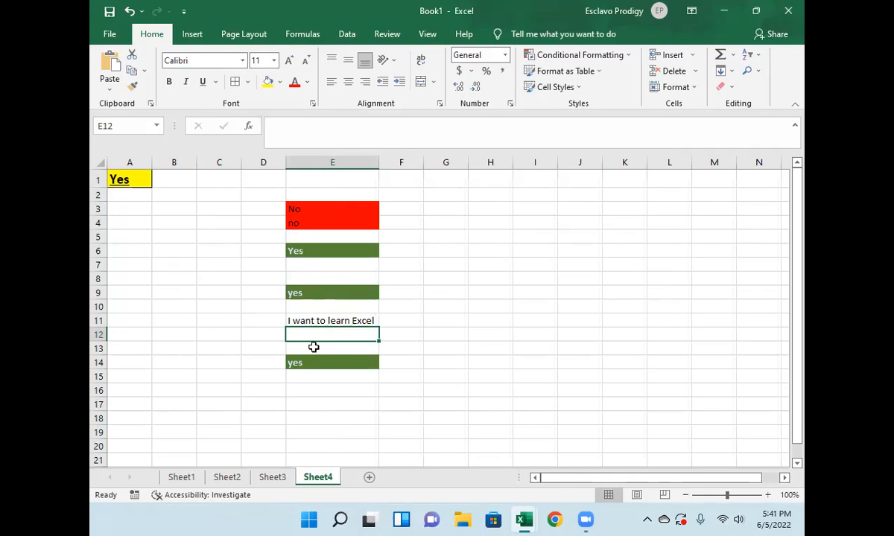
Add a Text that Contains rule to the whole of column E for the text "learn" with a custom yellow background fill
left_click(327, 162)
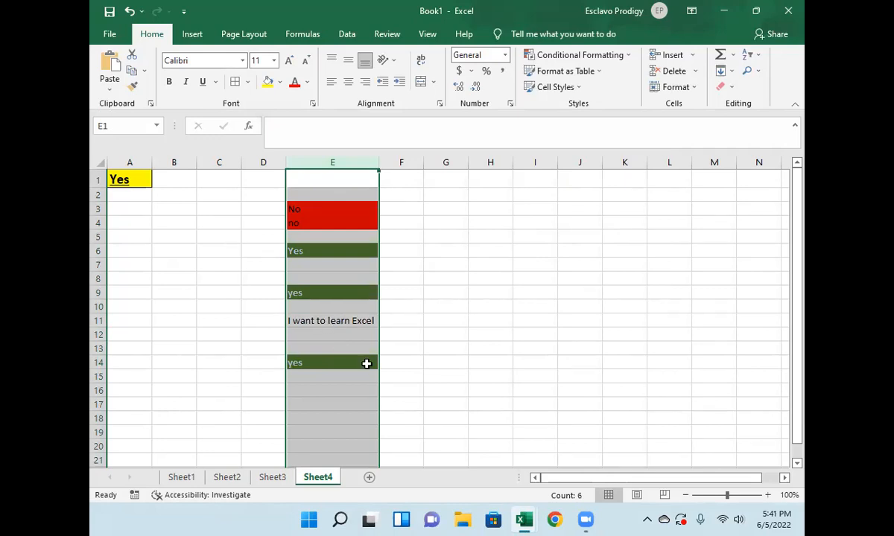
left_click(596, 56)
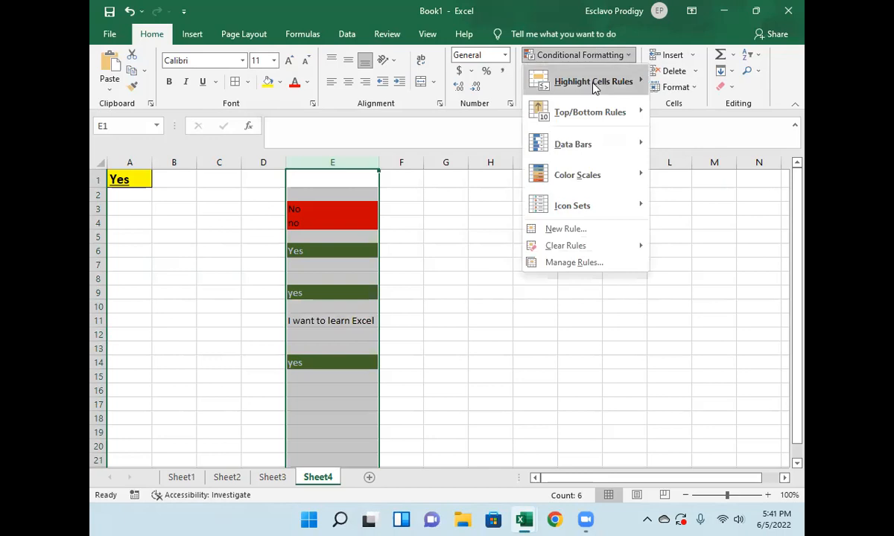
mouse_move(595, 87)
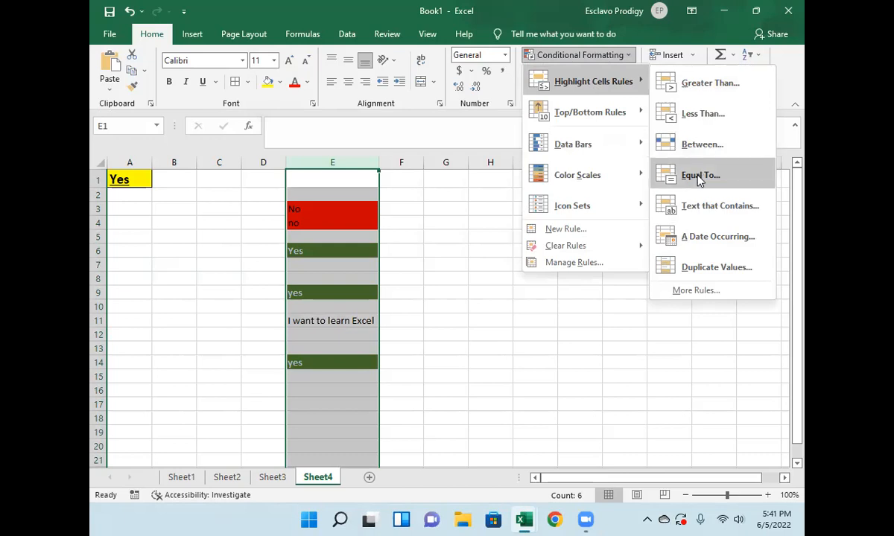
left_click(707, 210)
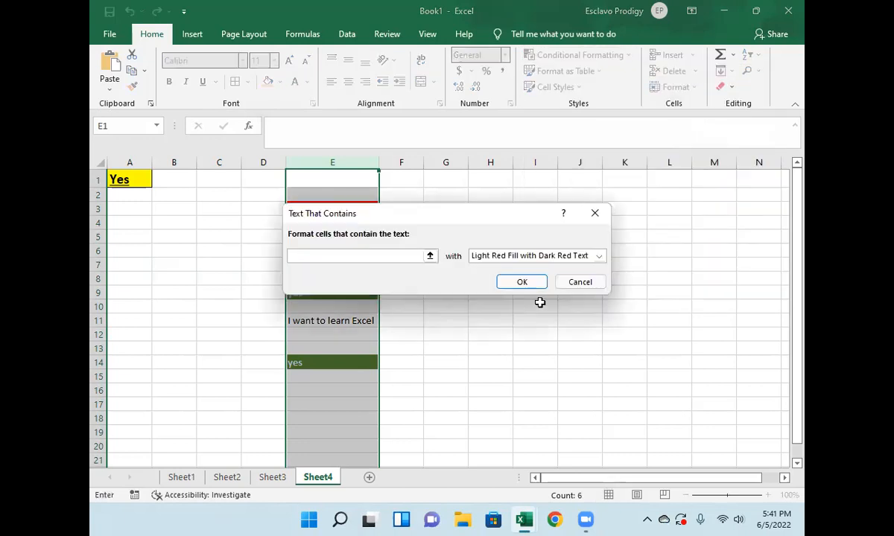
type("learn")
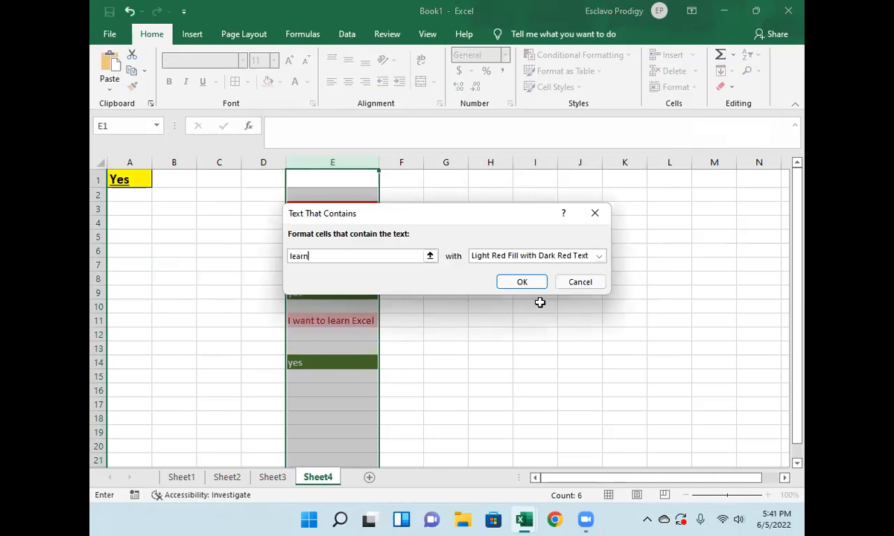
left_click(598, 256)
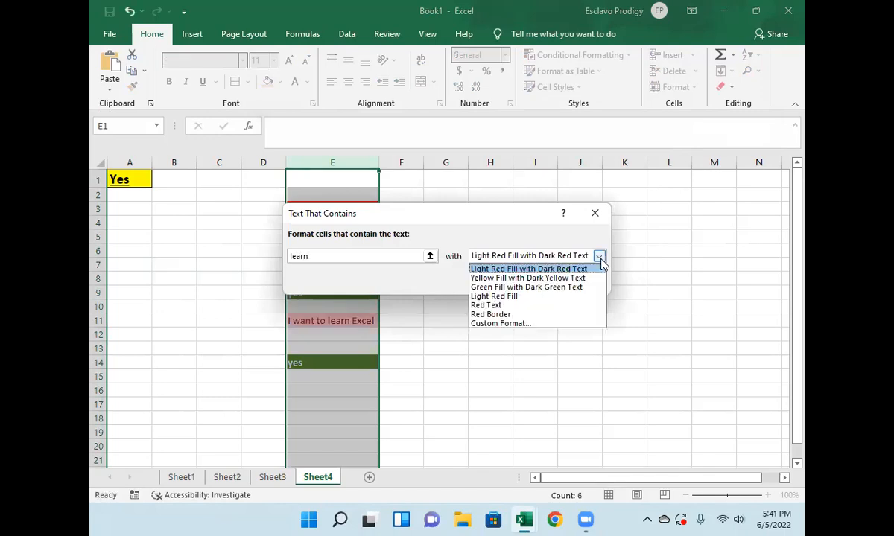
left_click(494, 325)
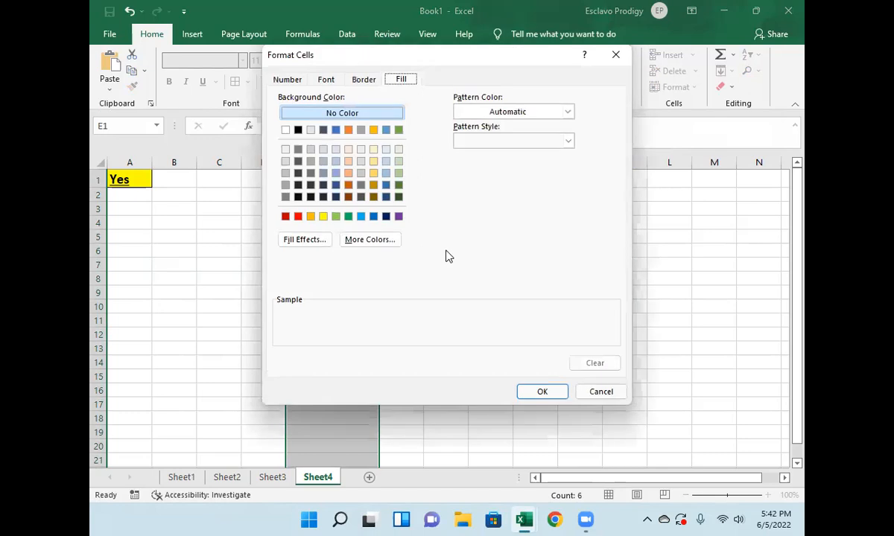
left_click(323, 216)
left_click(543, 391)
left_click(508, 281)
left_click(439, 361)
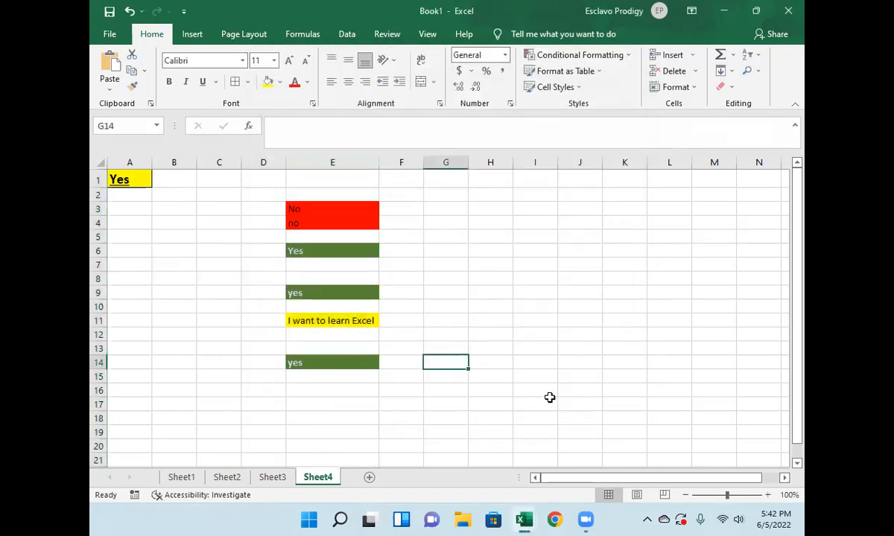
Enter "learn" in cell E12 to test the Text that Contains rule
left_click(328, 335)
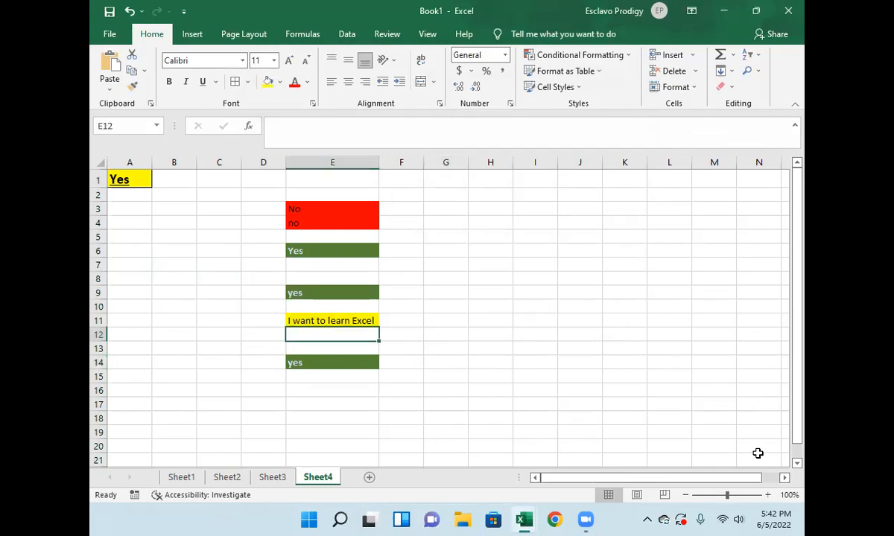
type("learn")
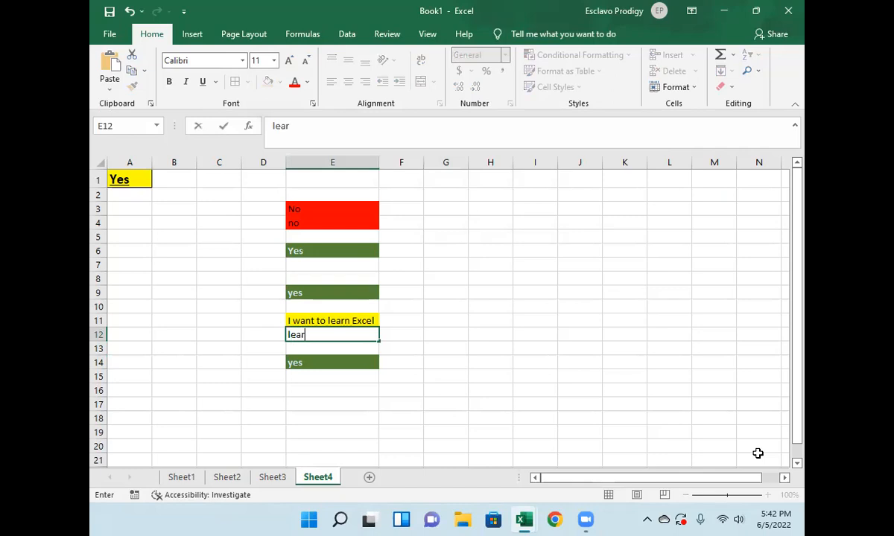
key("Return")
key("Up")
key("Down")
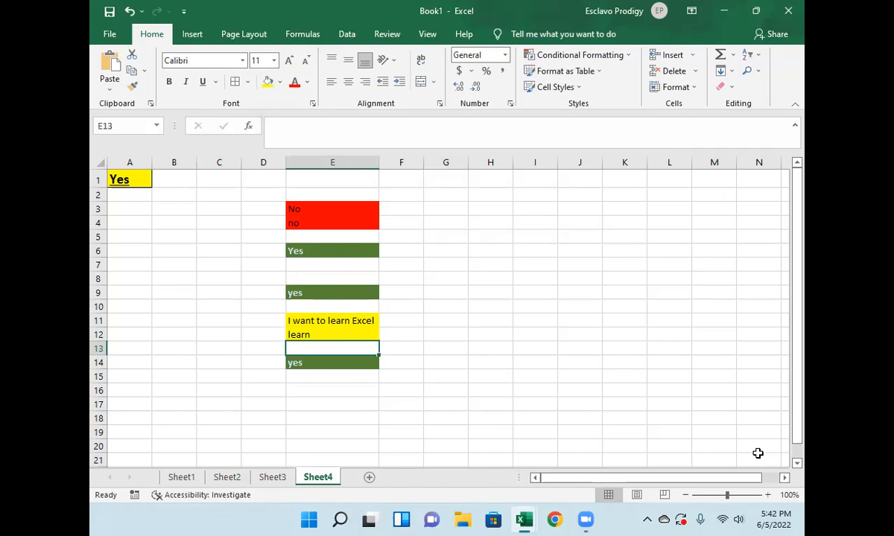
Look through the Conditional Formatting options, including the highlight rules, icon sets and rule management commands
left_click(572, 57)
mouse_move(591, 82)
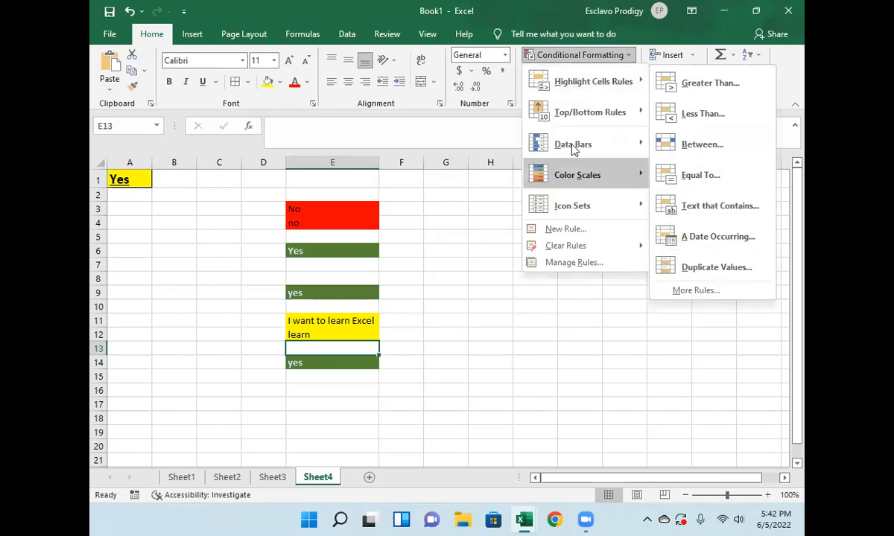
mouse_move(623, 83)
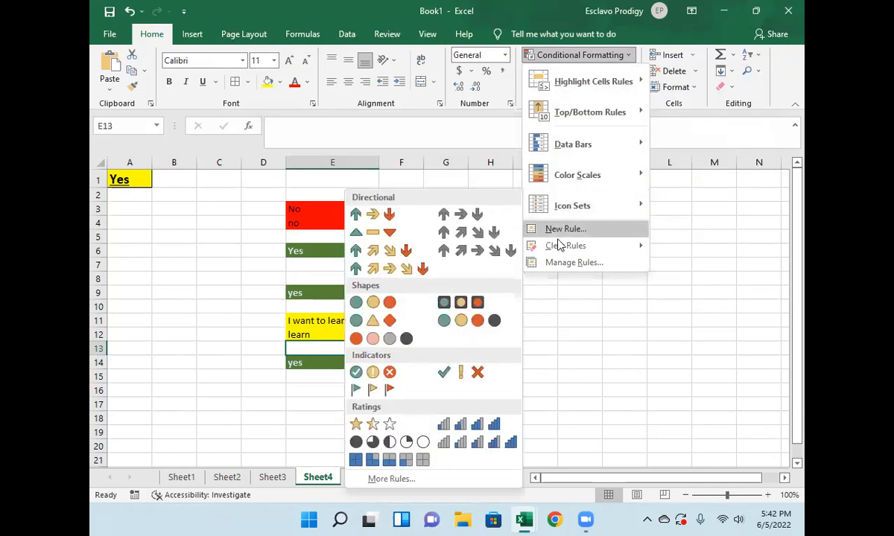
mouse_move(558, 244)
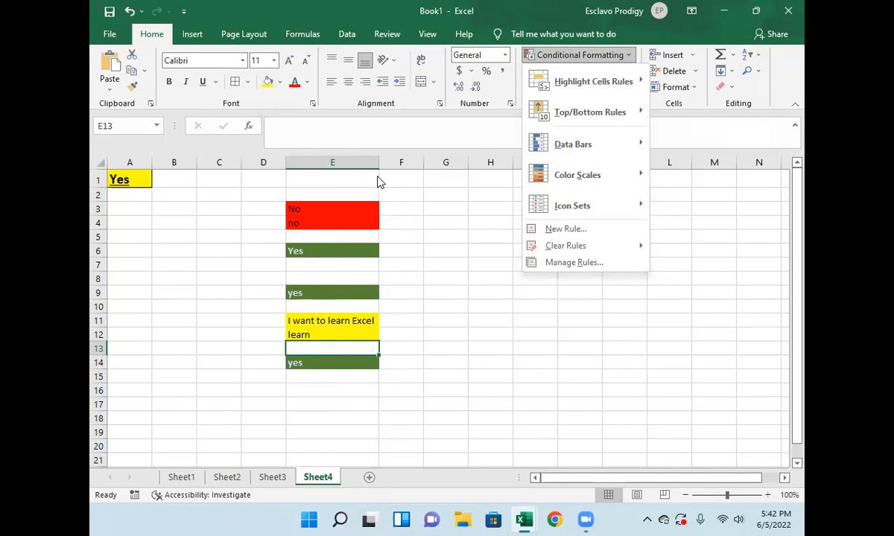
left_click(408, 198)
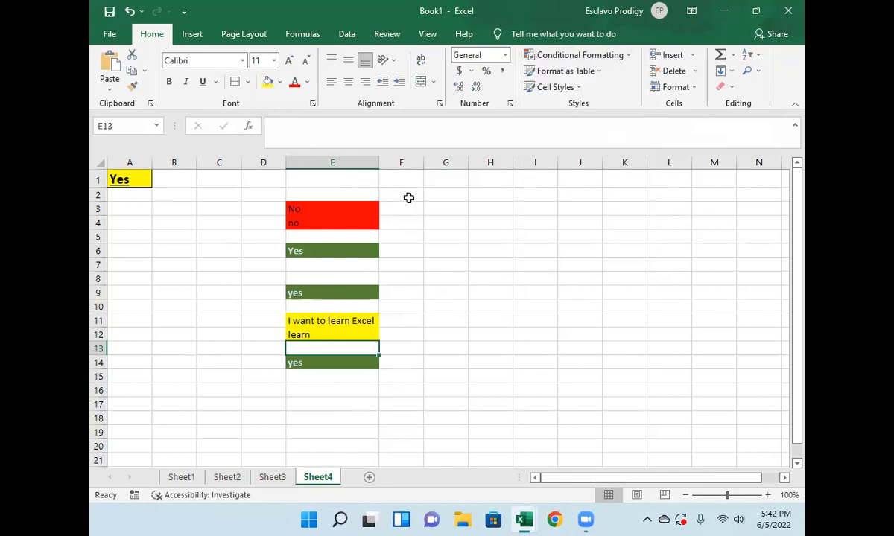
left_click(408, 198)
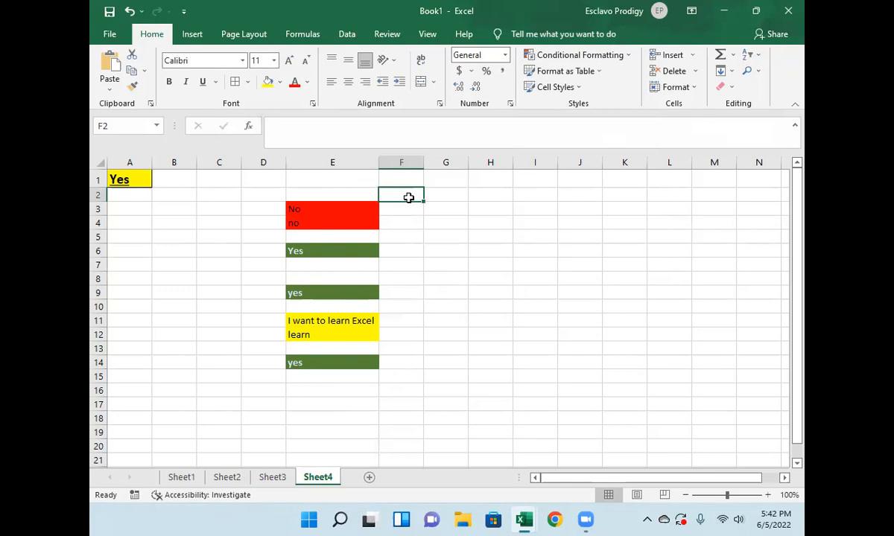
Switch to the Excel Training Module workbook and review the Formatting topics and the mathematical functions from SUM to MIN
key("alt+Tab")
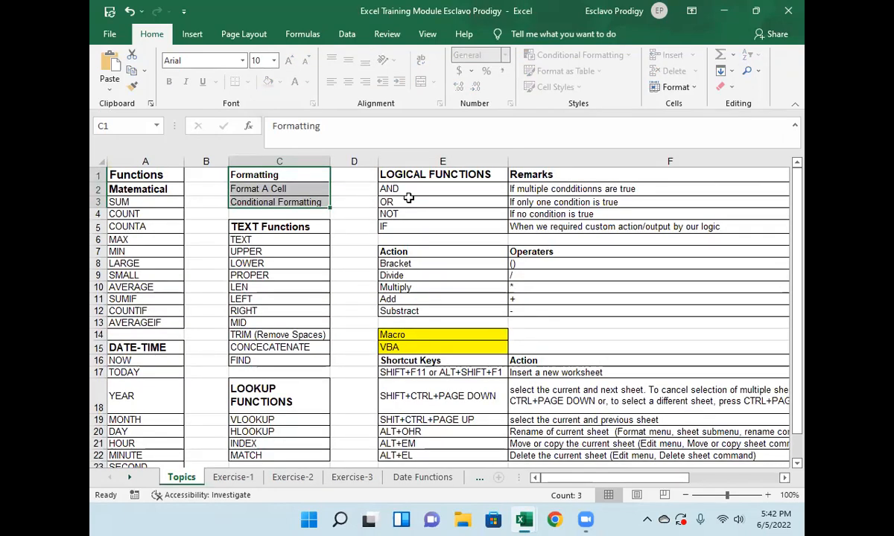
left_click(266, 175)
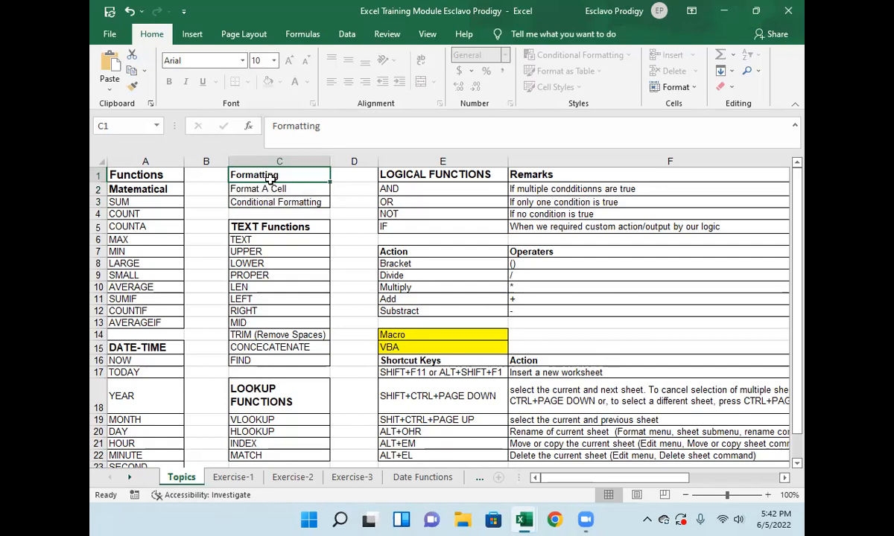
left_click(289, 202)
left_click_drag(283, 190, 285, 177)
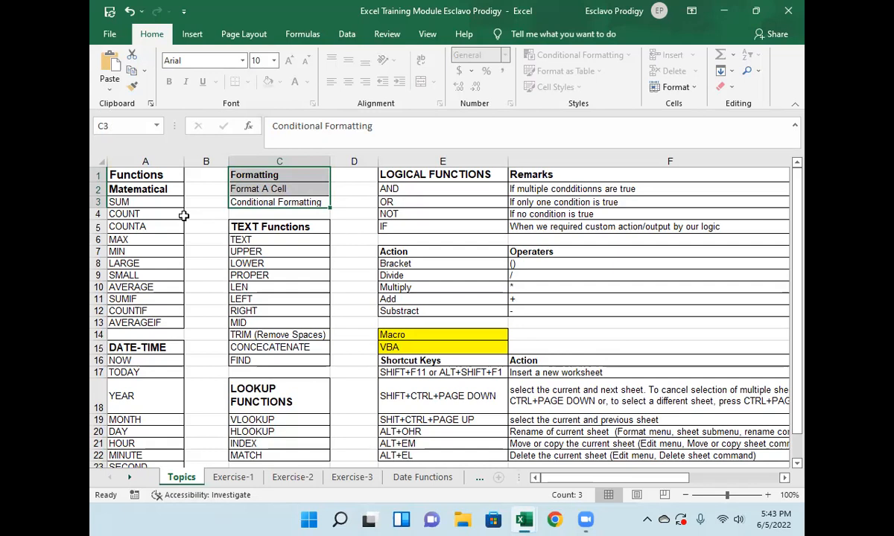
left_click(143, 202)
left_click(139, 213)
left_click(146, 227)
left_click(136, 238)
left_click(135, 252)
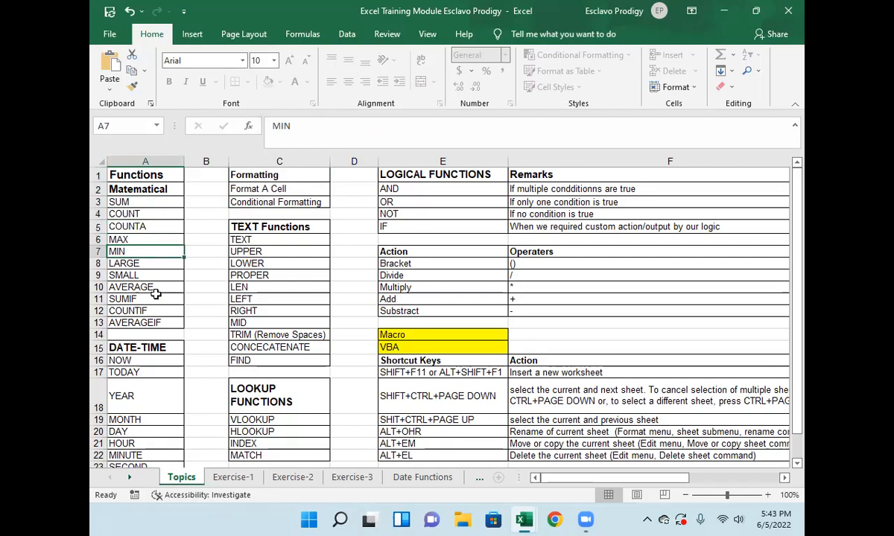
On the Exercise-1 sheet, total the first student's three subject marks in F4 with the formula =C4+D4+E4
left_click(234, 478)
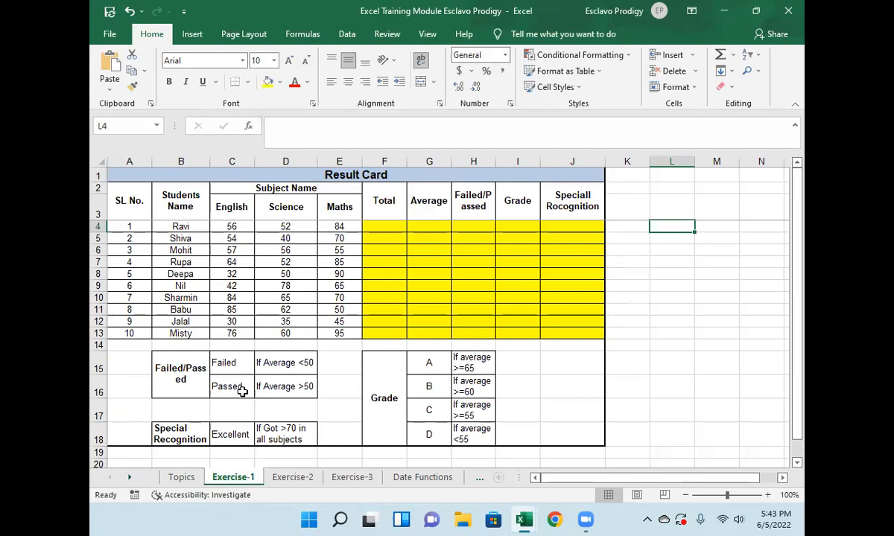
mouse_move(377, 227)
left_mouse_down()
mouse_move(425, 297)
mouse_move(552, 333)
left_mouse_up()
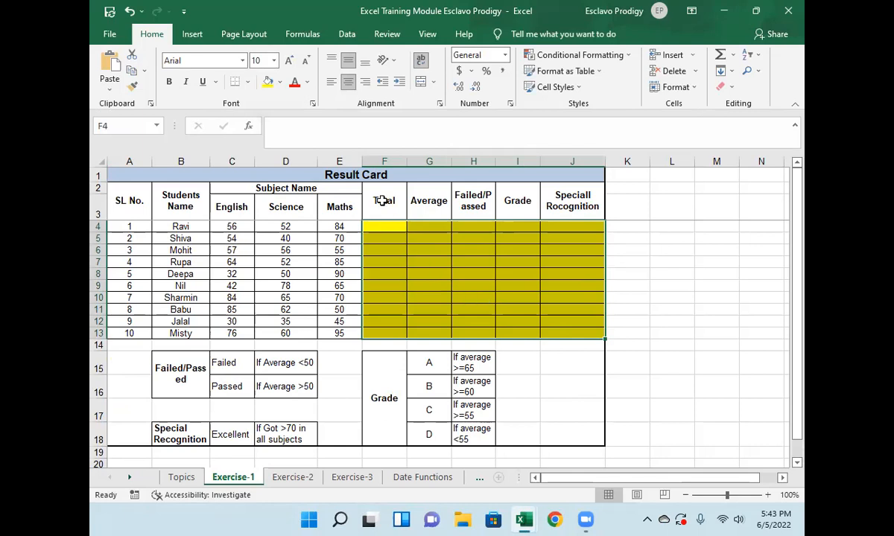
left_click_drag(382, 200, 398, 320)
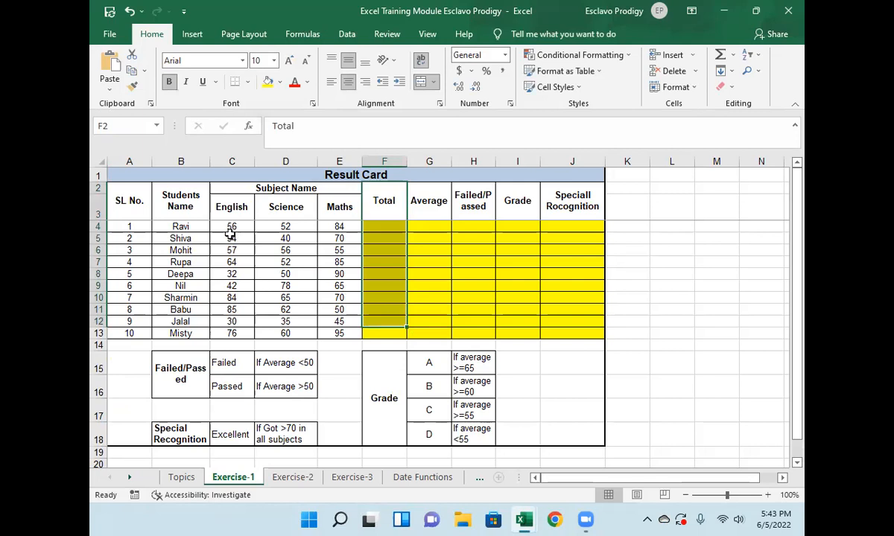
left_click_drag(232, 226, 349, 227)
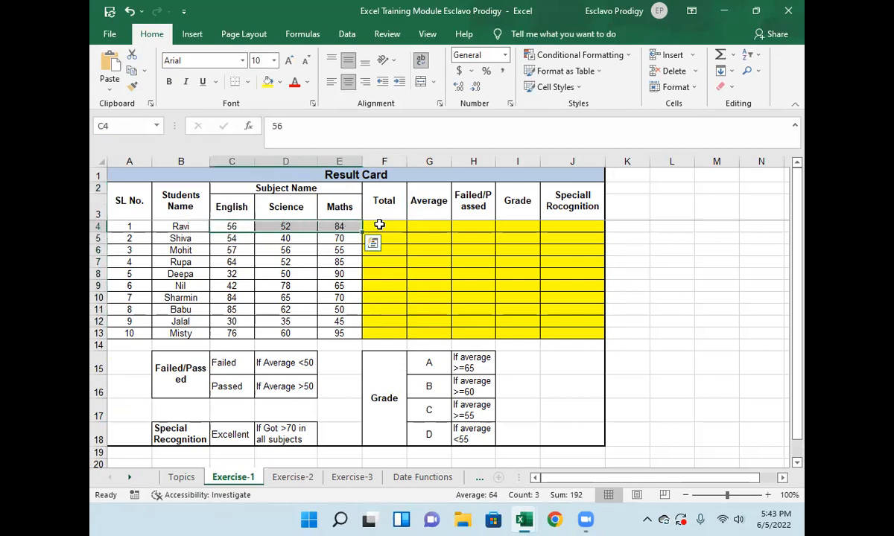
left_click(373, 227)
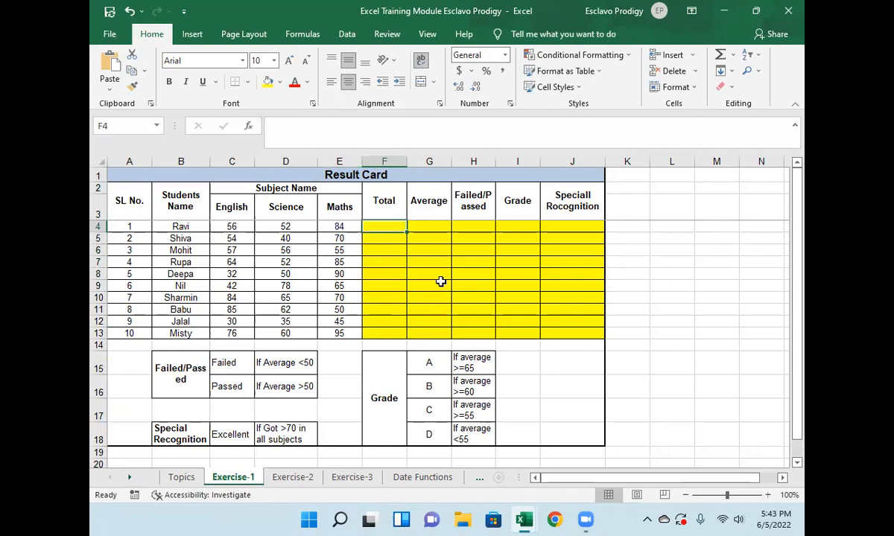
type("=")
key("Left")
key("Left")
key("Left")
type("+")
key("Left")
key("Left")
type("+")
key("Left")
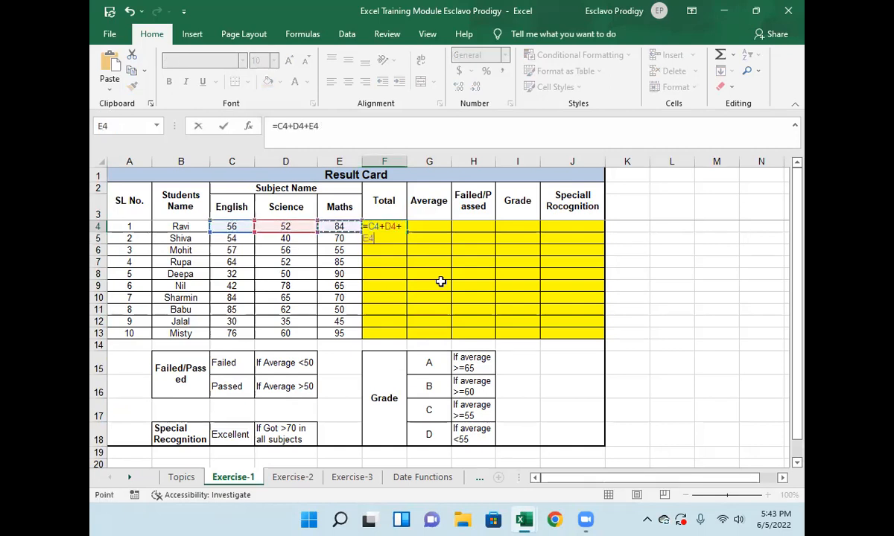
key("Return")
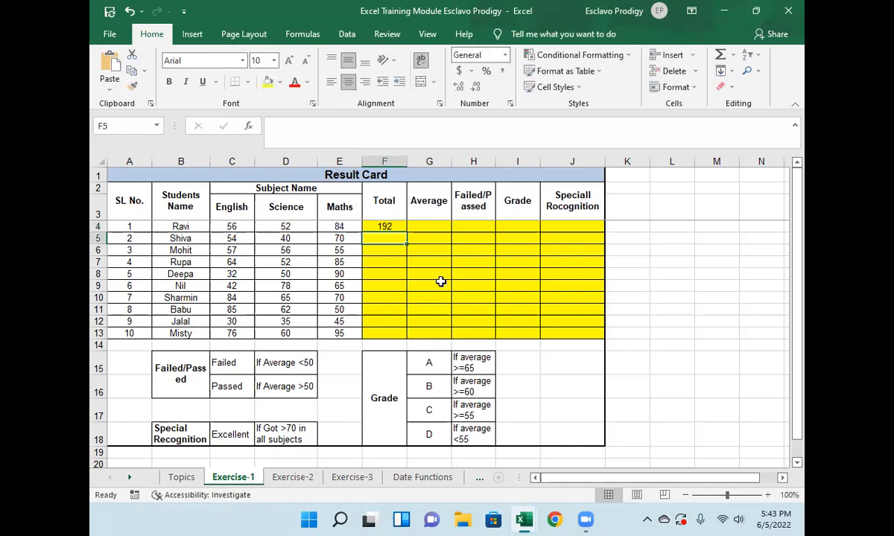
Total the second student's marks in F5 with the formula =C5+D5+E5
type("=")
key("Left")
key("Left")
key("Left")
type("+")
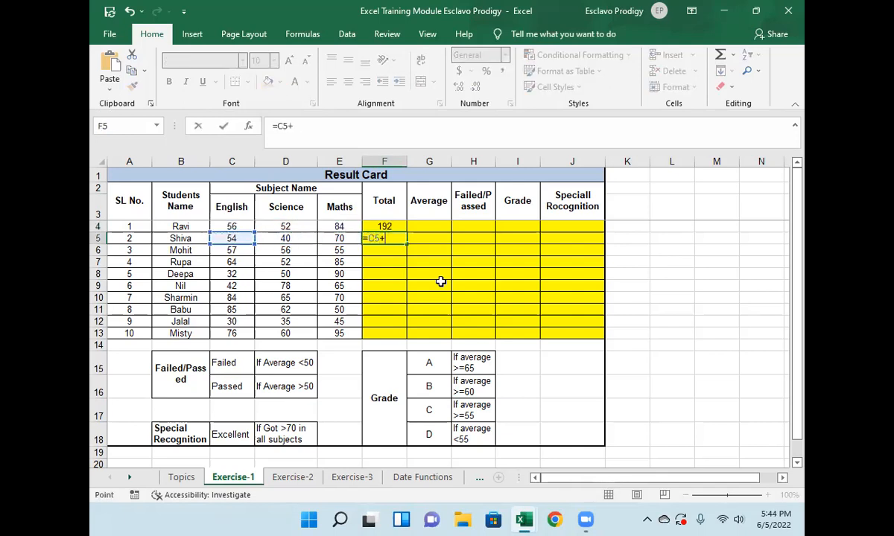
key("Left")
key("Left")
type("+")
key("Left")
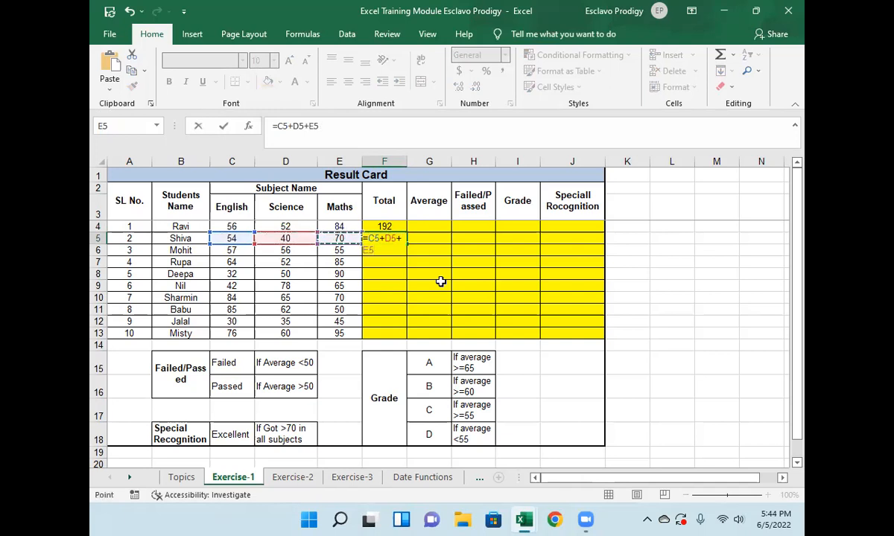
key("ctrl+Return")
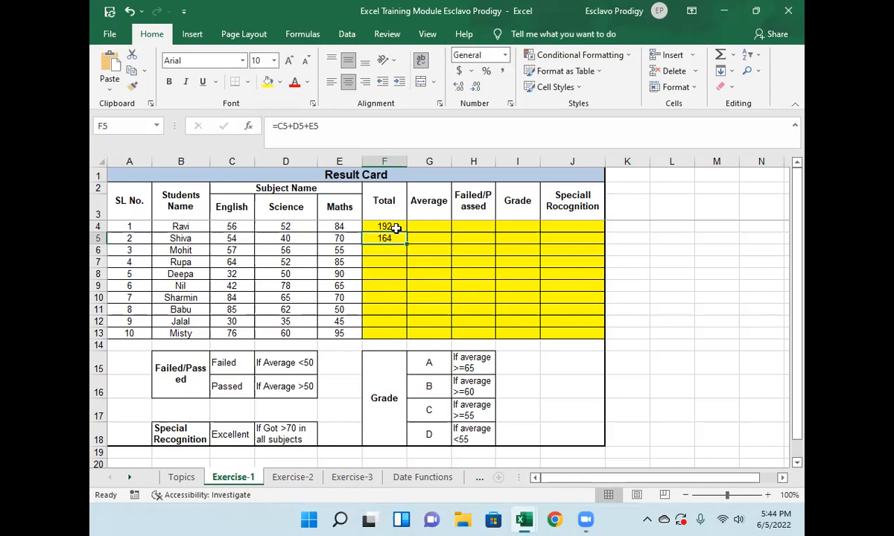
Copy the total formula from F4 to all students' Total cells, F4 through F13
left_click(384, 225)
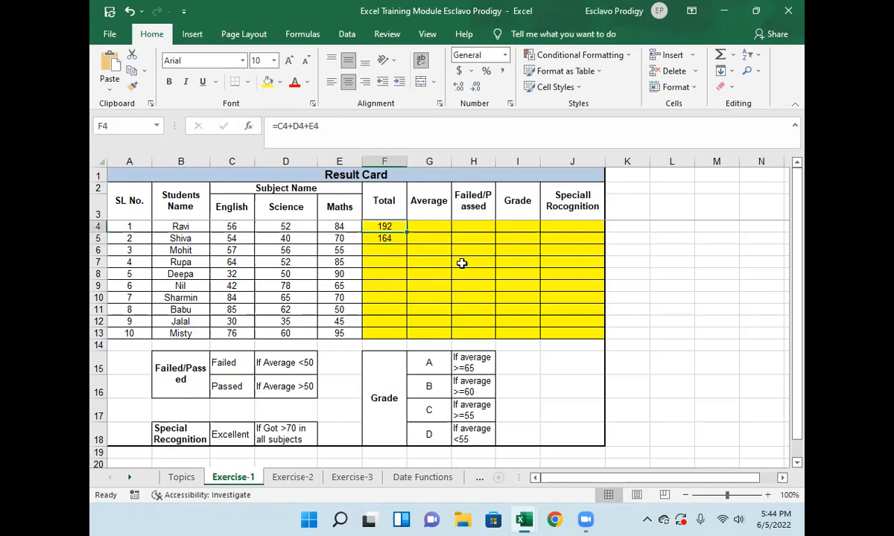
key("ctrl+c")
key("shift+Down")
key("shift+Down")
key("shift+Down")
key("shift+Down")
key("shift+Down")
key("shift+Down")
key("shift+Down")
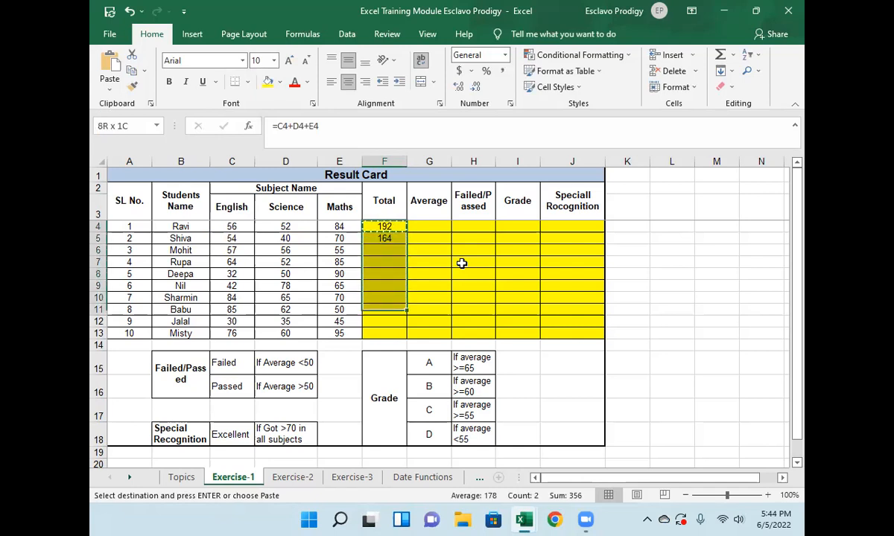
key("shift+Down")
key("shift+Down")
key("Return")
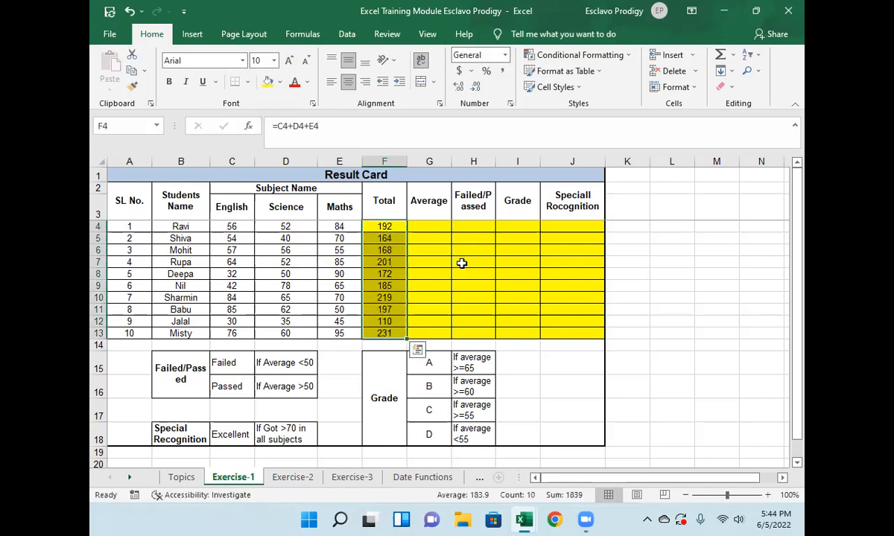
Check the total formula in F4 and review the arithmetic operators, especially the Add operator, on the Topics sheet
left_click(385, 225)
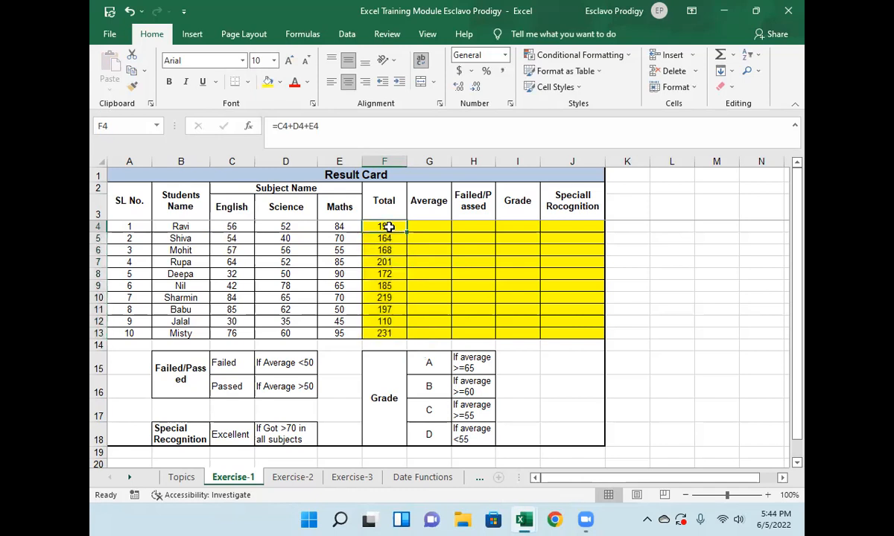
left_click(179, 476)
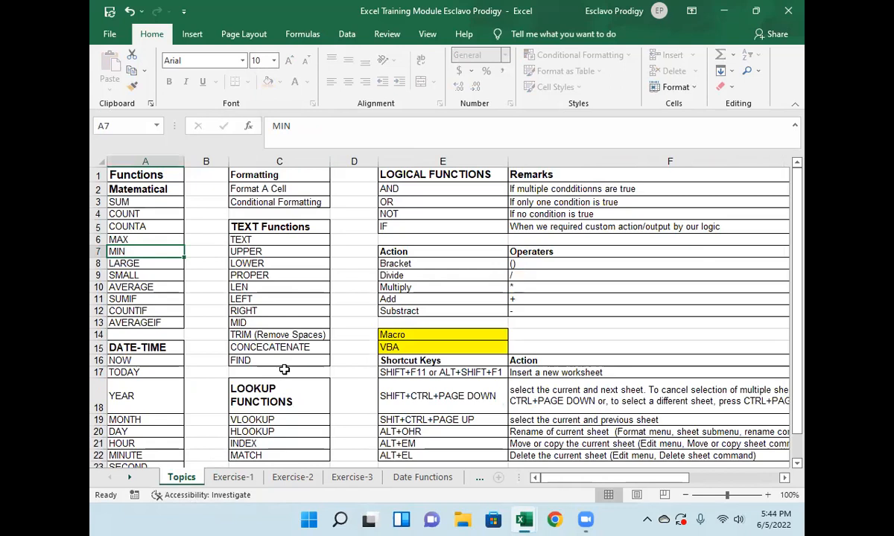
left_click_drag(514, 252, 531, 310)
left_click(514, 298)
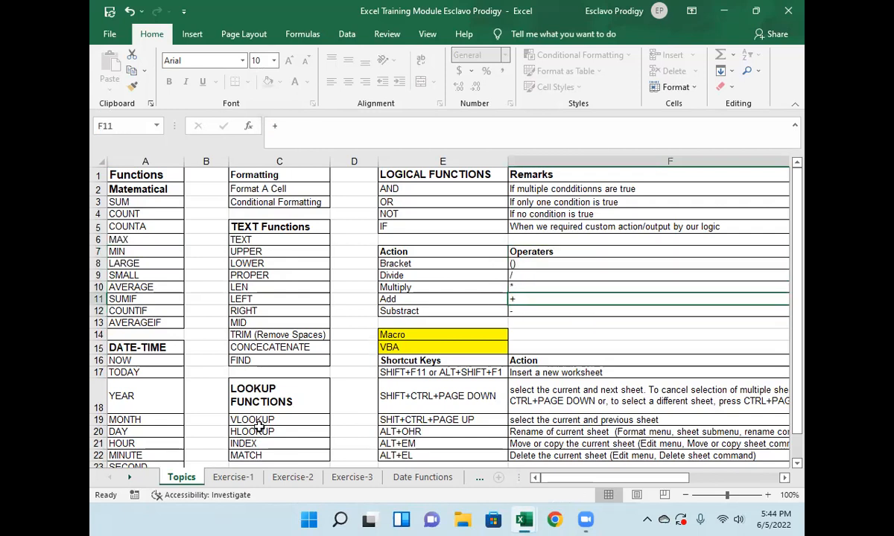
On the Exercise-1 sheet, enter the sample numbers 4, 5, 5, 47, 1, 5, 7 and 1 in cells K4 to R4
left_click(233, 478)
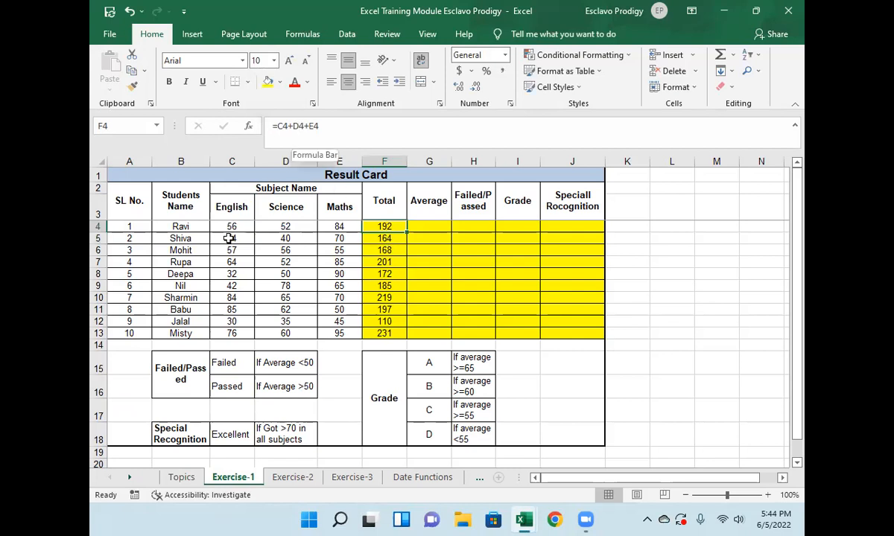
left_click_drag(232, 226, 337, 231)
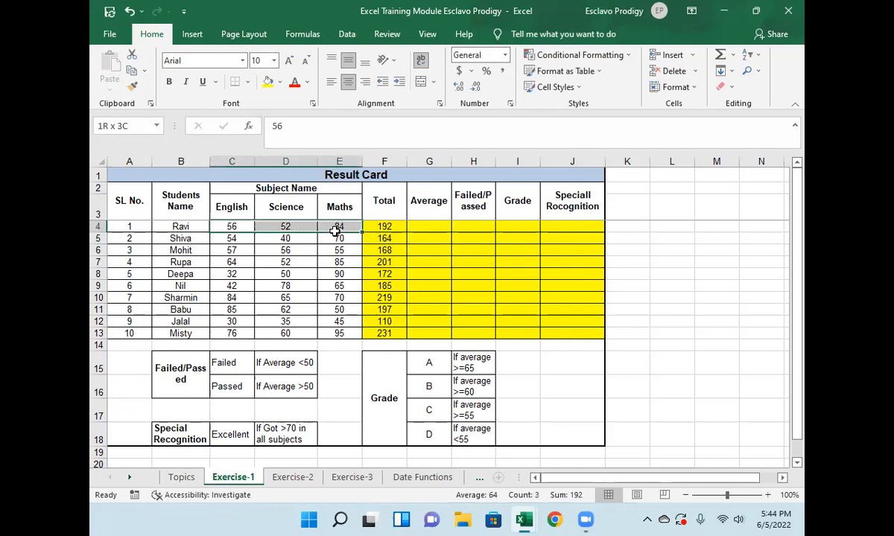
left_click(637, 228)
type("4")
key("Tab")
type("5")
key("Tab")
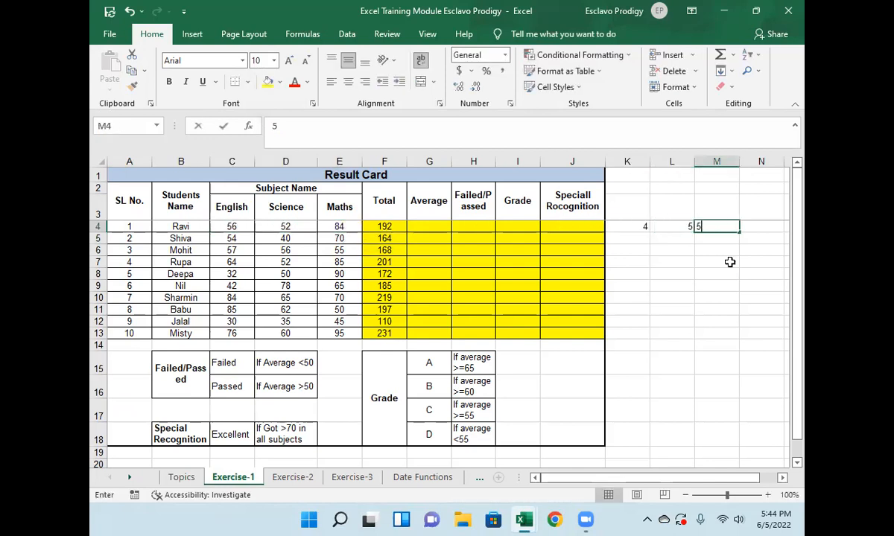
type("5")
key("Tab")
type("47")
key("Tab")
type("1\t5")
key("Tab")
type("7")
key("Tab")
type("1")
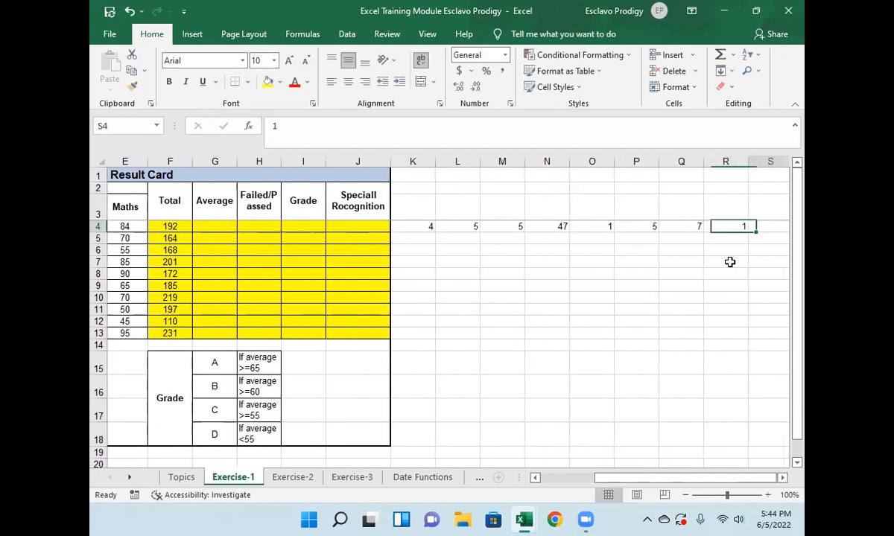
key("Tab")
Add up the sample numbers in T4 with the formula =K4+L4+M4+N4+O4+P4+Q4+R4 and inspect it
key("Tab")
type("=")
key("Left")
key("Left")
key("Left")
key("Left")
key("Left")
key("Left")
key("Left")
key("Left")
key("Left")
type("+")
key("Left")
key("Left")
key("Left")
key("Left")
key("Left")
key("Left")
key("Left")
key("Left")
type("+")
key("Left")
key("Left")
key("Left")
key("Left")
key("Left")
key("Left")
key("Left")
type("+")
key("Left")
key("Left")
key("Left")
key("Left")
key("Left")
type("+")
key("Left")
key("Left")
key("Left")
key("Left")
type("+")
key("Left")
key("Left")
key("Left")
key("Left")
type("+")
key("Left")
key("Left")
key("Left")
type("+")
key("Left")
key("Left")
key("Return")
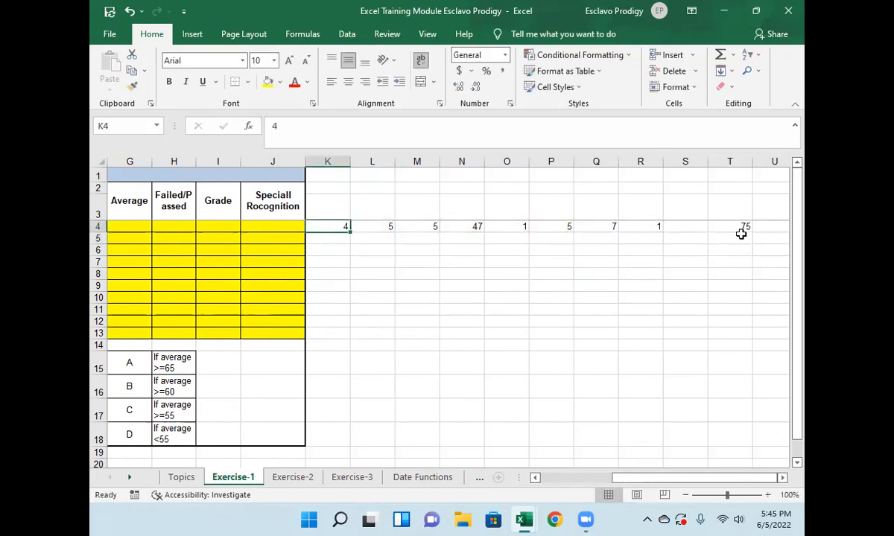
left_click(740, 227)
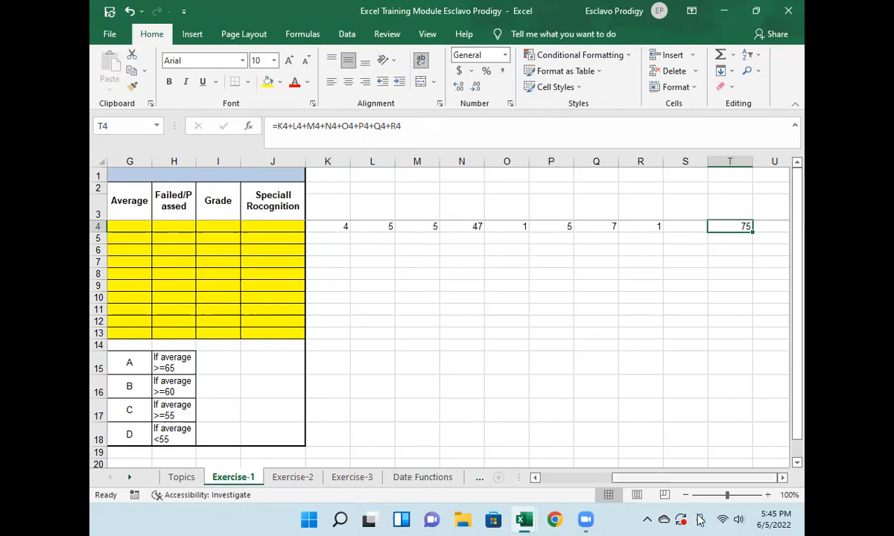
Replace the first student's Total formula in F4 with =SUM(C4), covering only the English mark
left_click_drag(696, 482, 607, 487)
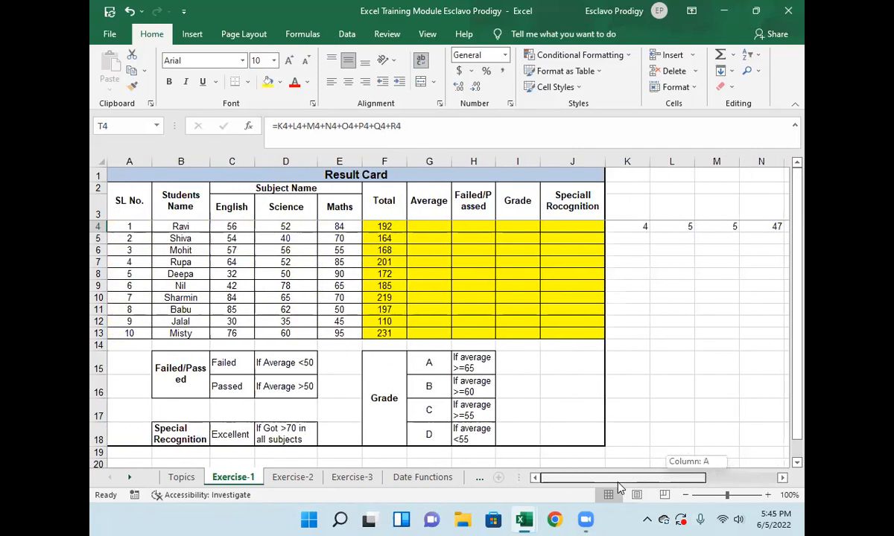
left_click(385, 227)
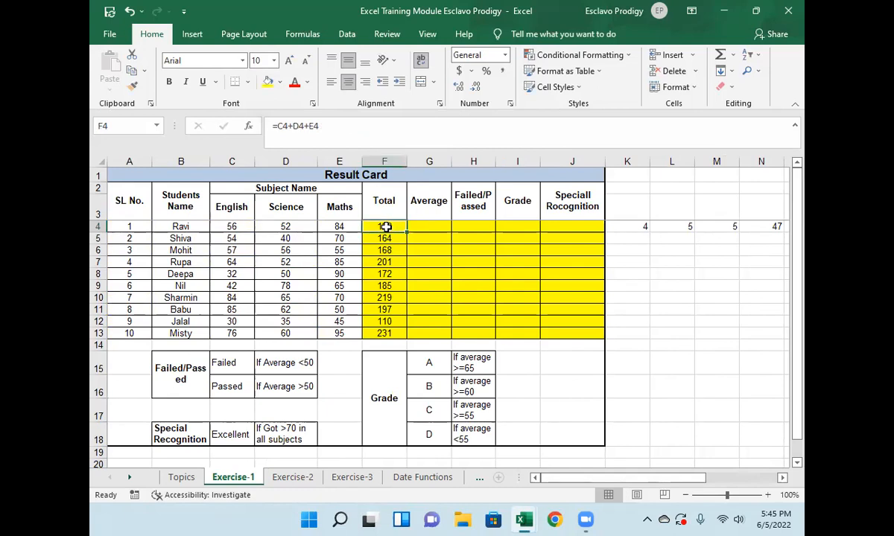
type("=")
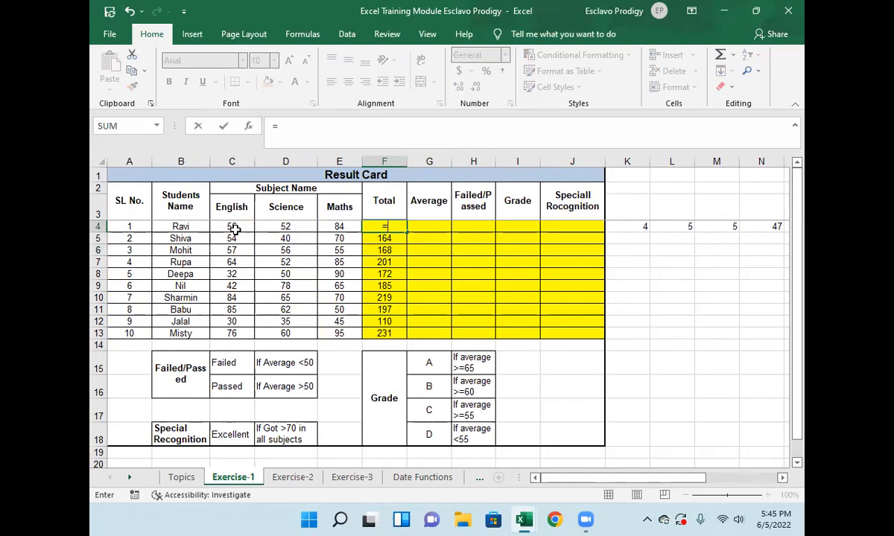
type("s")
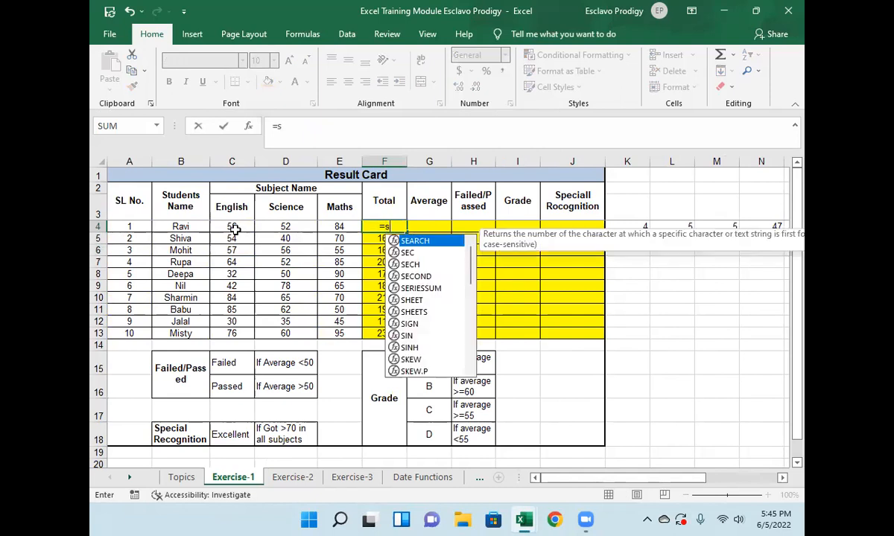
type("um")
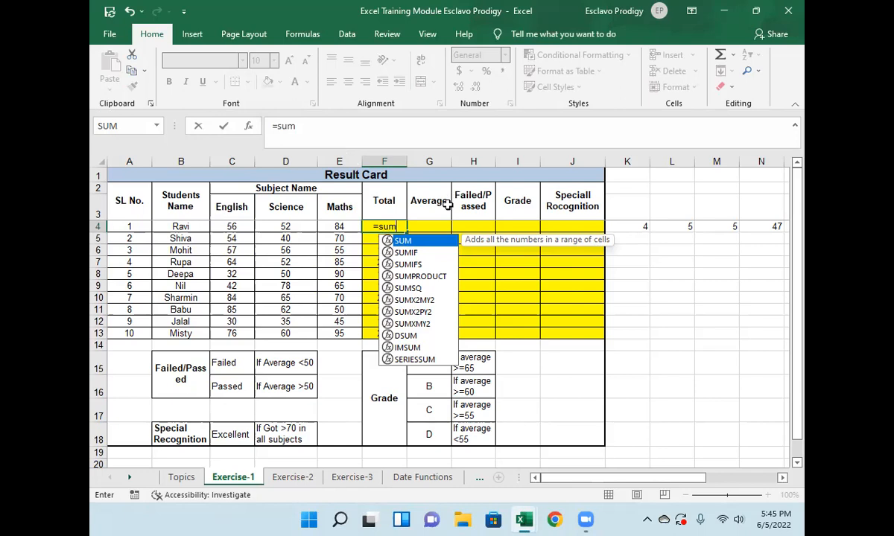
double_click(403, 241)
type("(")
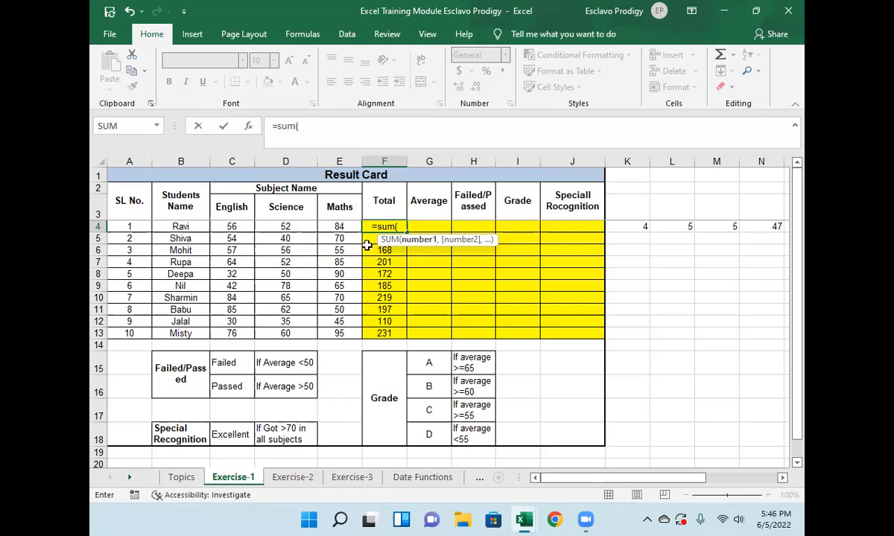
left_click(237, 226)
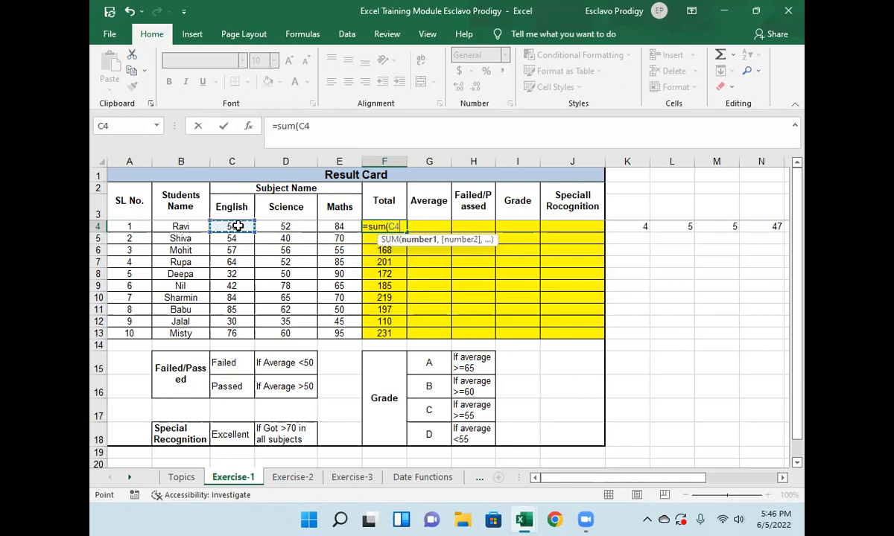
type(")")
key("ctrl+Return")
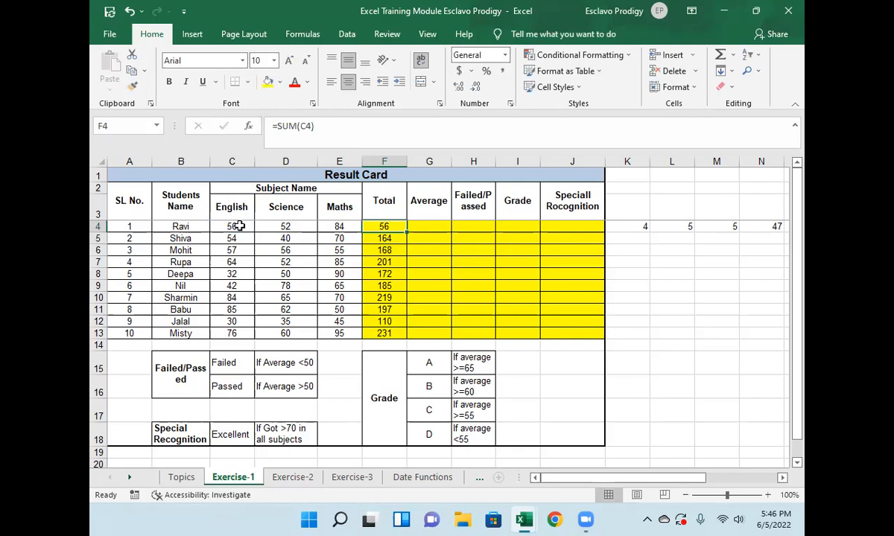
Total the first student's English, Science and Maths marks in F4 with the formula =SUM(C4:E4)
type("=sum")
key("Tab")
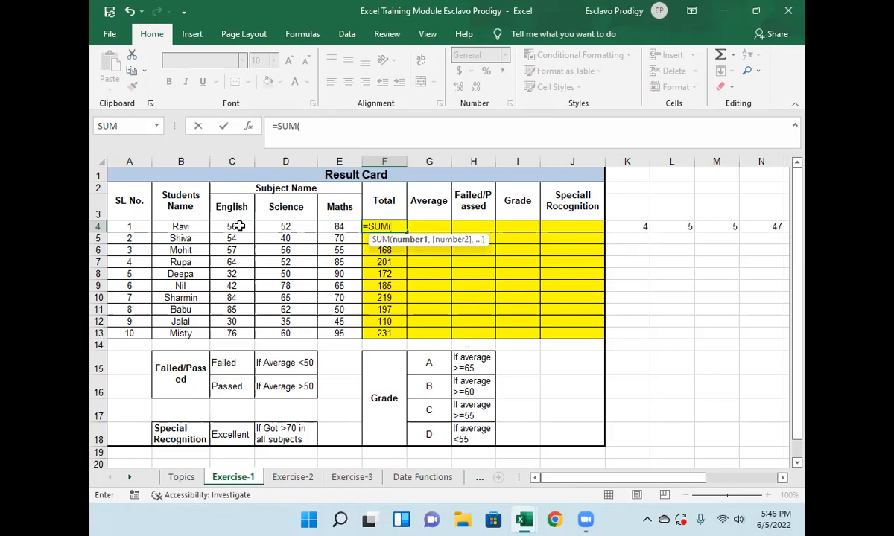
type(")")
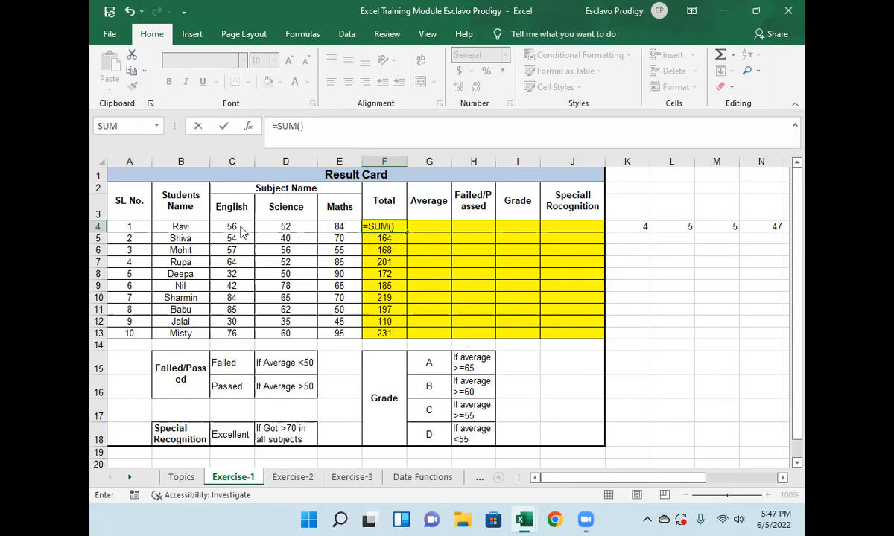
key("Return")
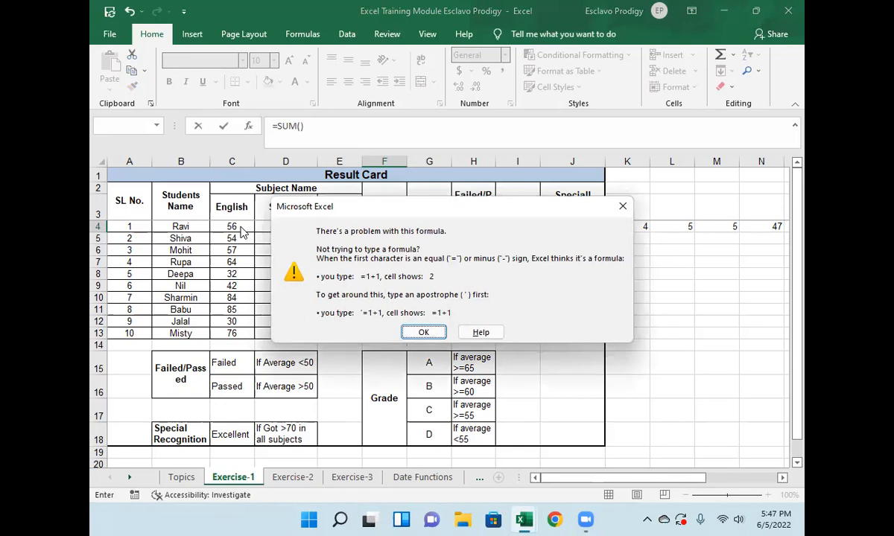
key("Return")
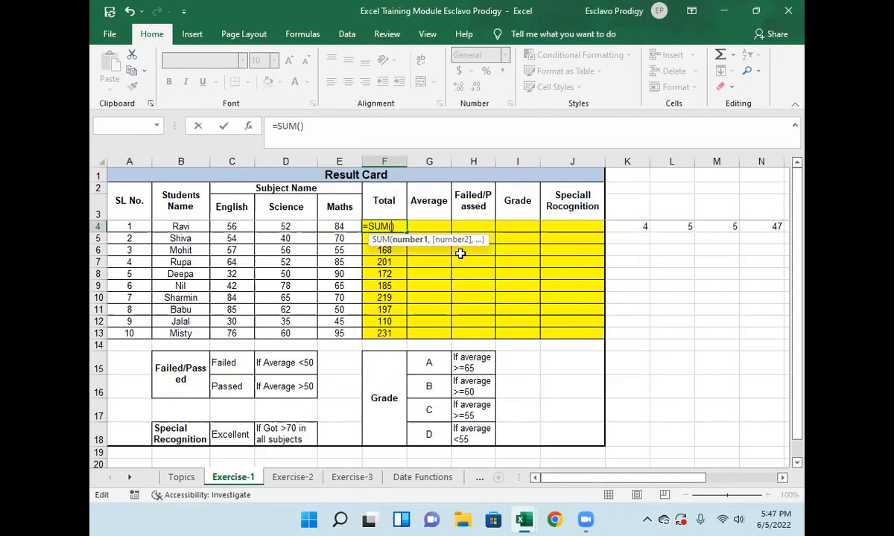
left_click(231, 227)
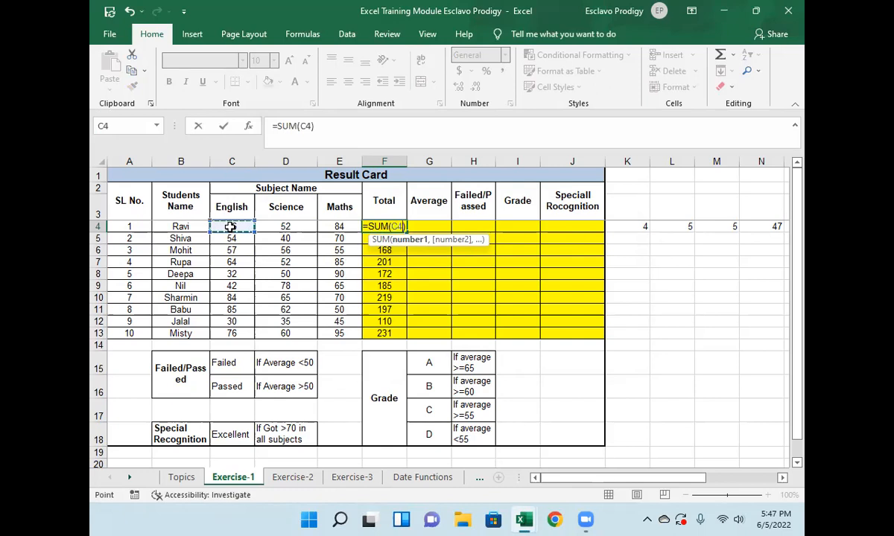
left_click_drag(231, 228, 327, 225)
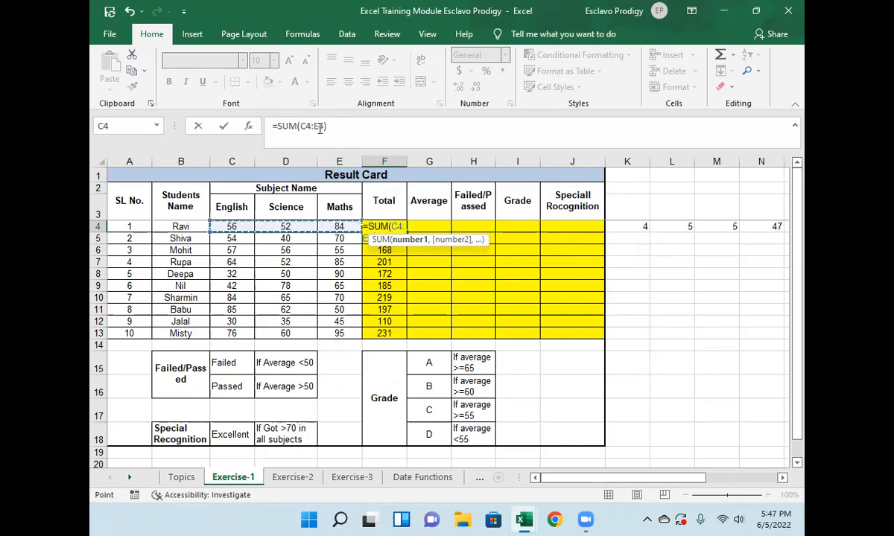
key("Return")
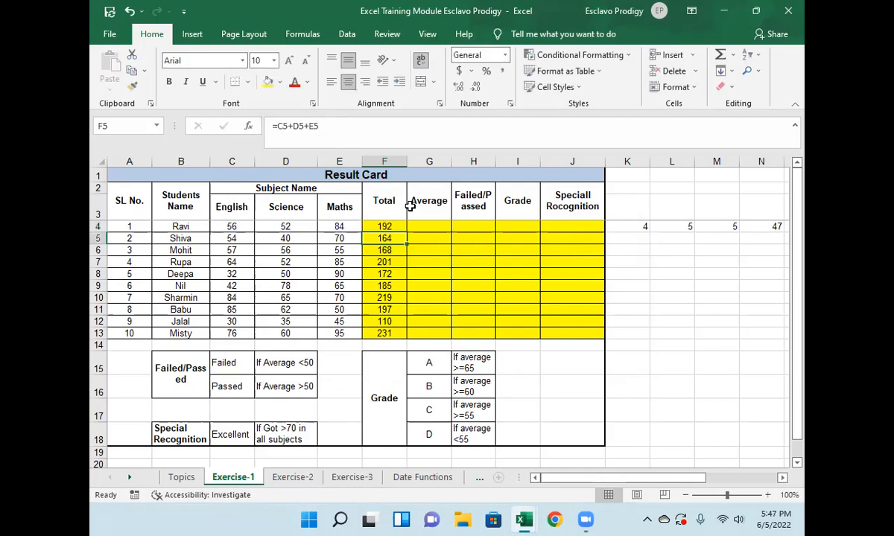
Fill the SUM formula from F4 down through F13 for all students and check the formula in F4
left_click(397, 225)
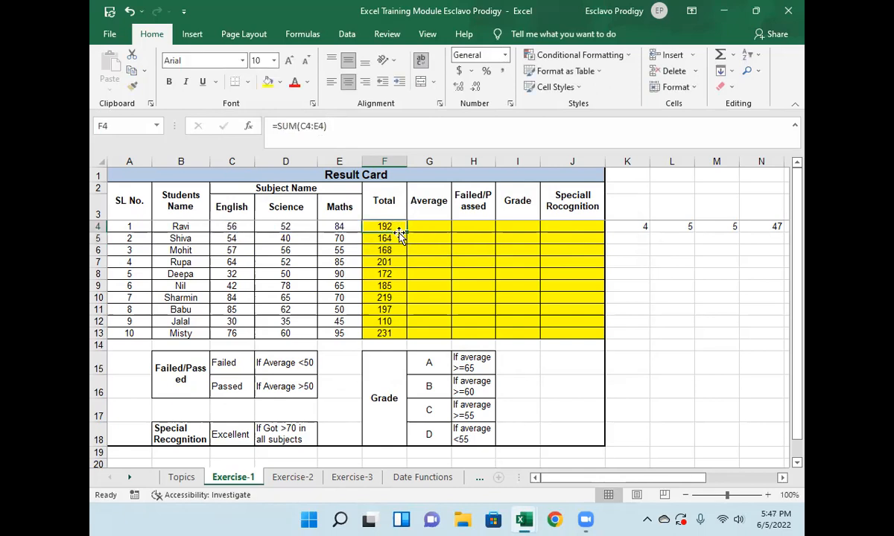
left_click_drag(406, 232, 406, 336)
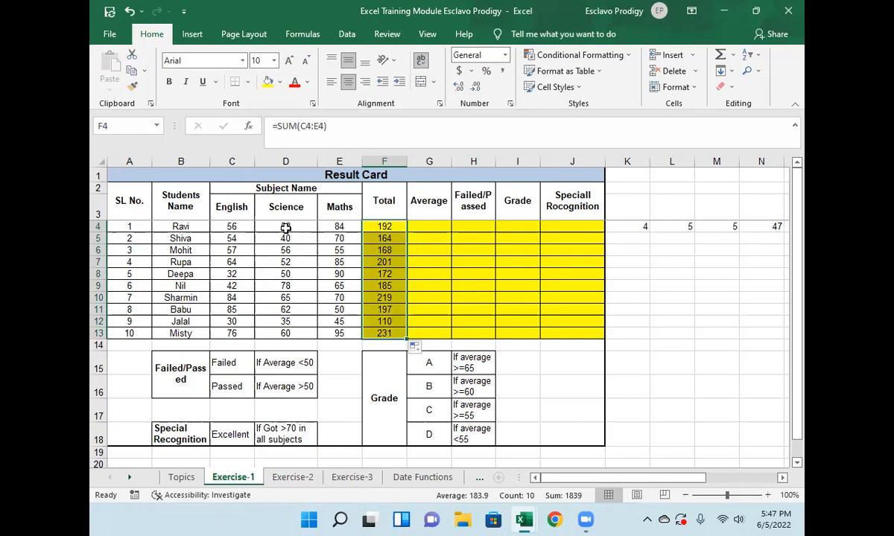
left_click(391, 227)
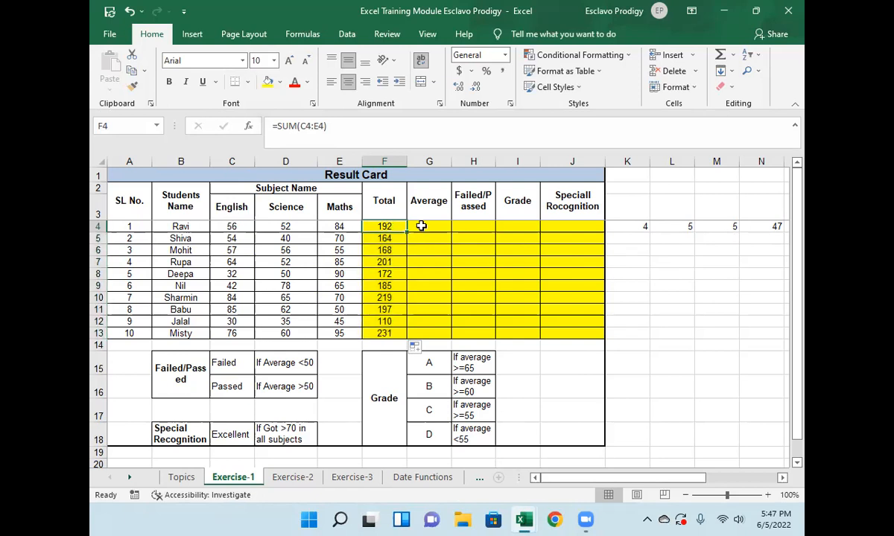
Calculate the first student's average in G4 by dividing the total by three with the formula =F4/3
left_click(421, 225)
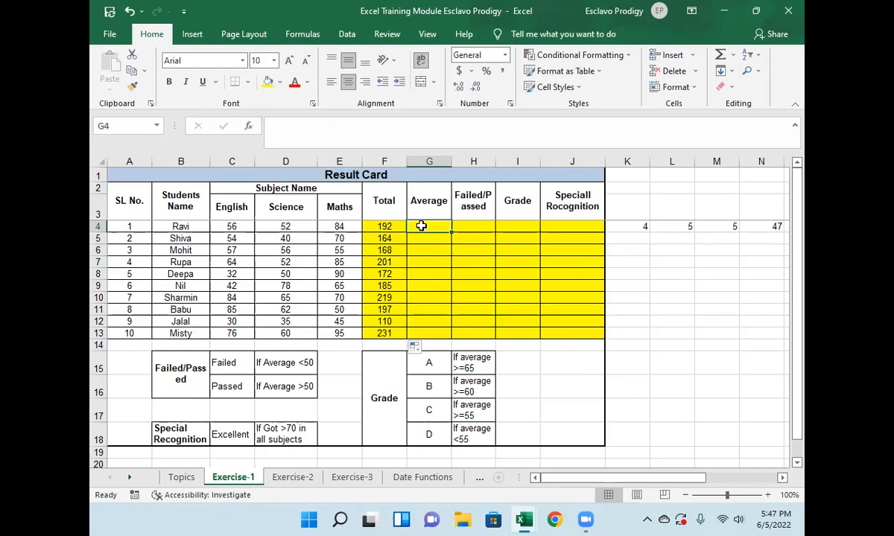
left_click(233, 226)
left_click_drag(234, 227, 347, 227)
left_click(437, 218)
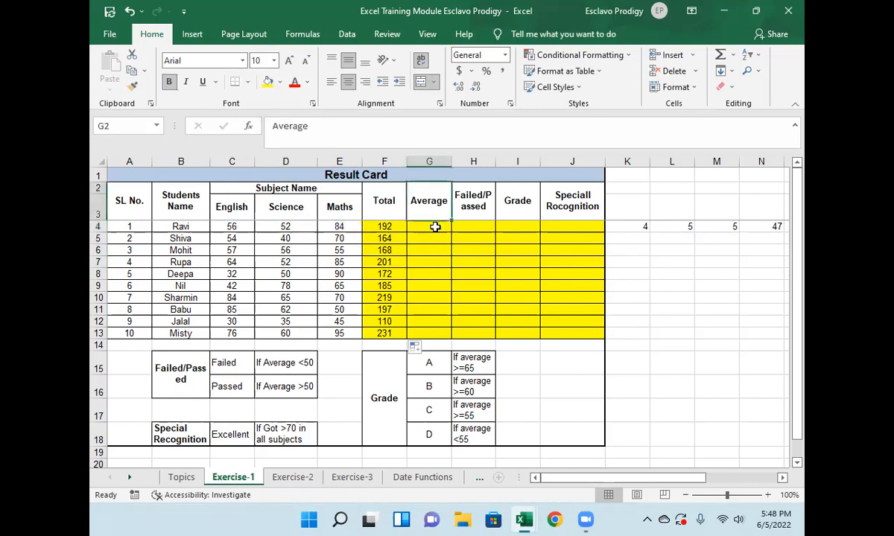
left_click(435, 225)
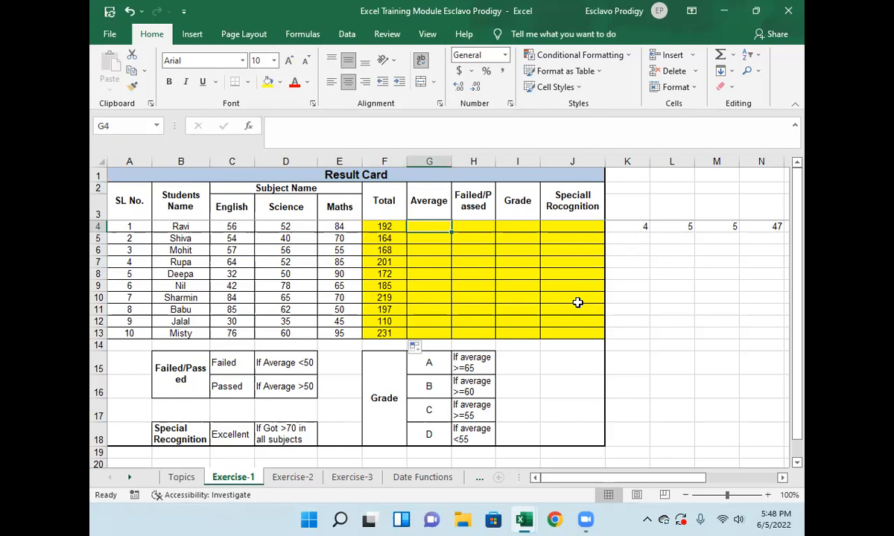
type("=")
key("Left")
key("Left")
key("Left")
key("Left")
key("Right")
key("Right")
key("Right")
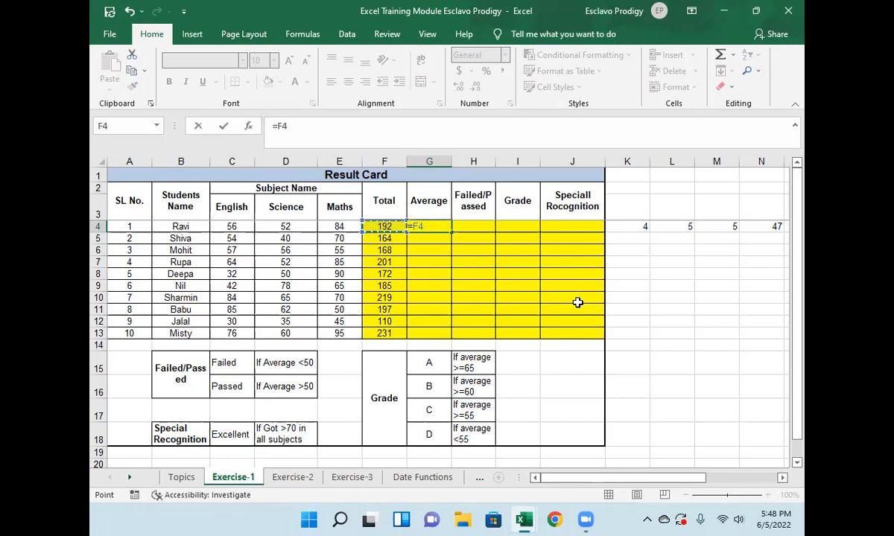
type("/3")
key("Return")
Copy the division formula from G4 to all students' Average cells, G4 through G13
key("Up")
key("ctrl+c")
key("shift+Down")
key("shift+Down")
key("shift+Down")
key("shift+Down")
key("shift+Down")
key("shift+Down")
key("shift+Down")
key("shift+Down")
key("shift+Down")
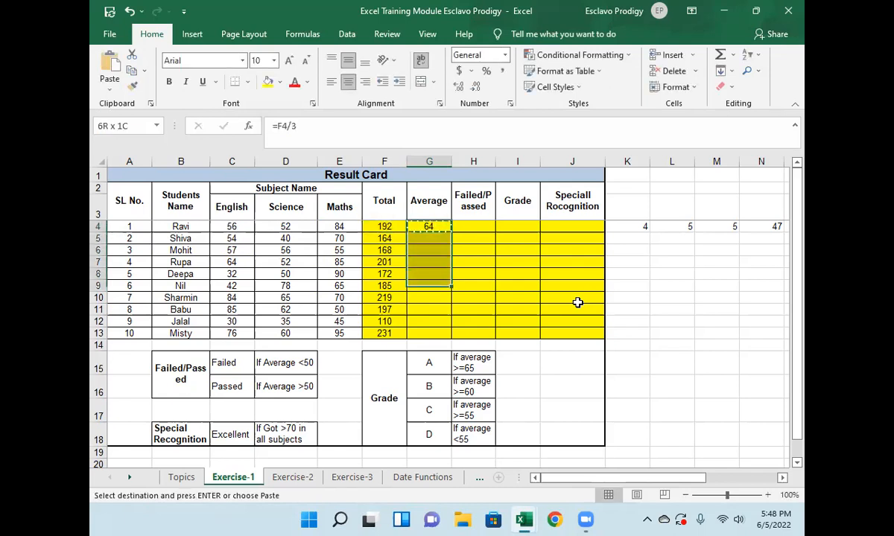
key("Return")
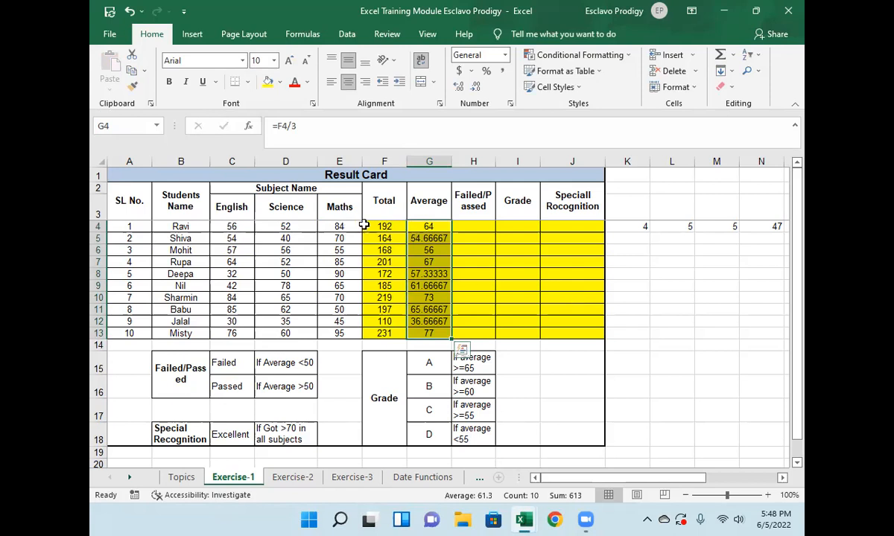
Check the formulas in G4 and F4, and replace the one in G4 with =AVERAGE(C4:E4)
left_click(425, 226)
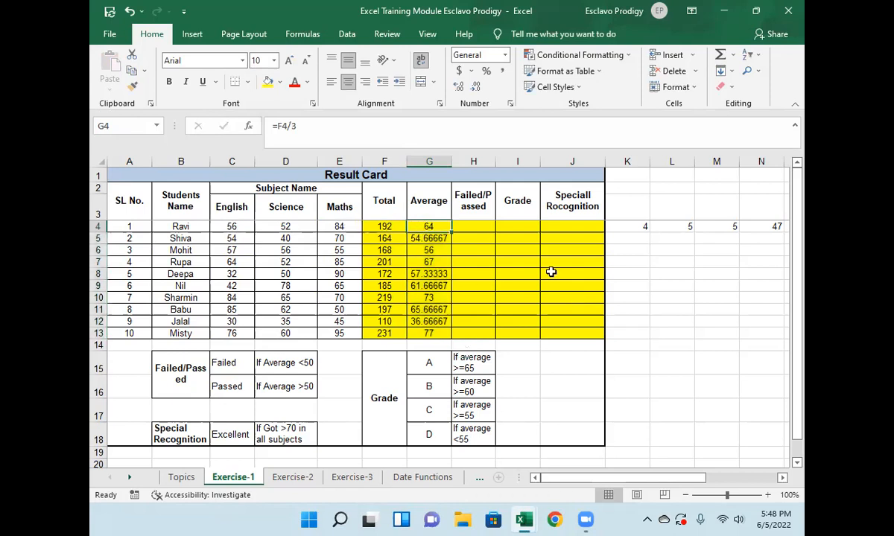
left_click(389, 227)
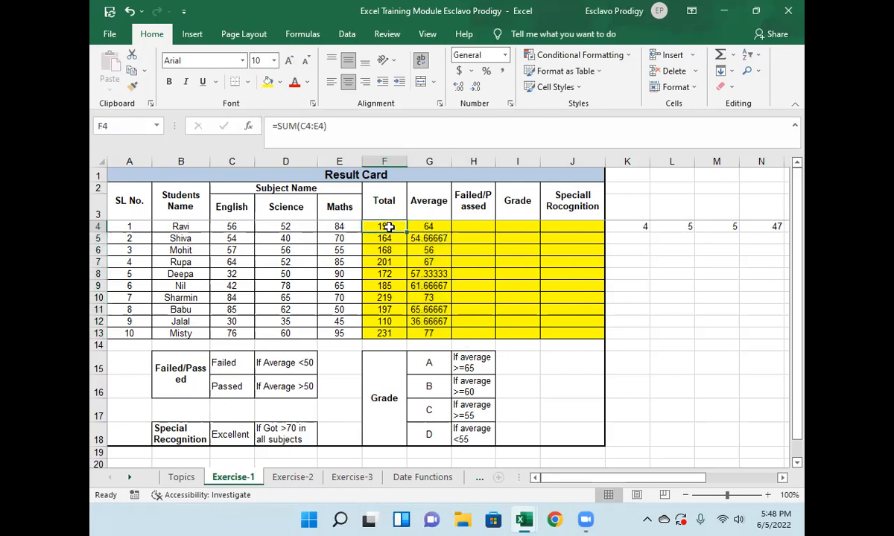
left_click(424, 227)
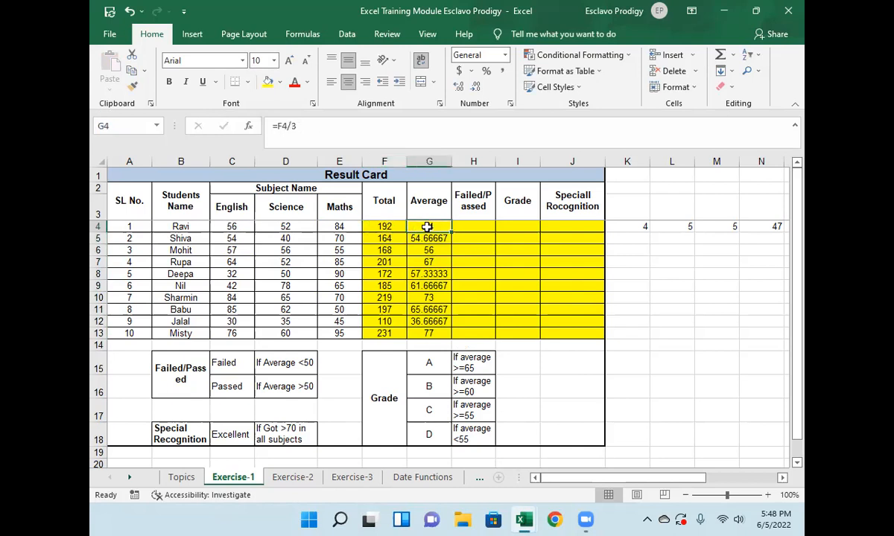
type("=a")
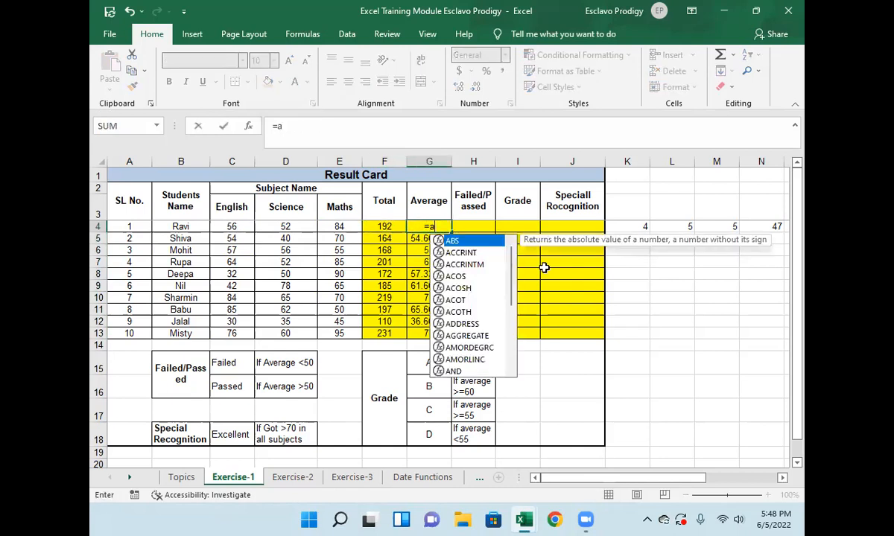
type("vera")
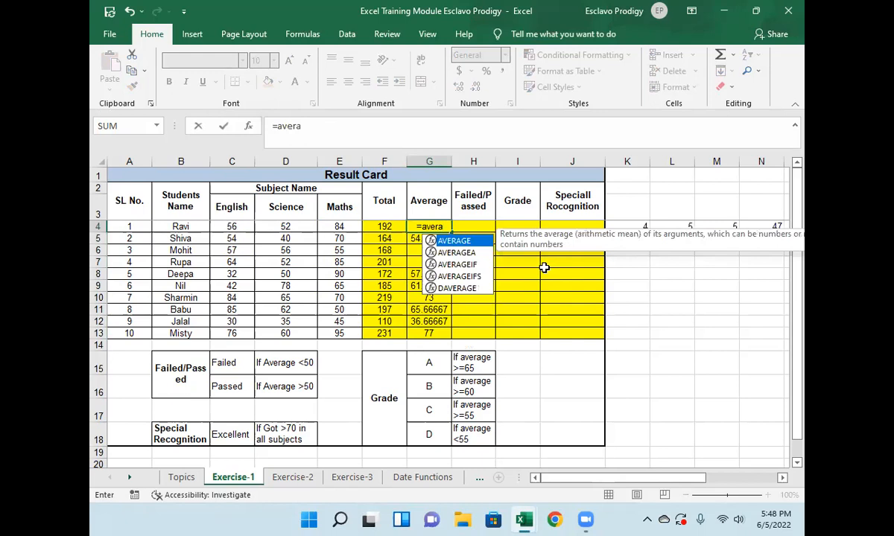
key("Tab")
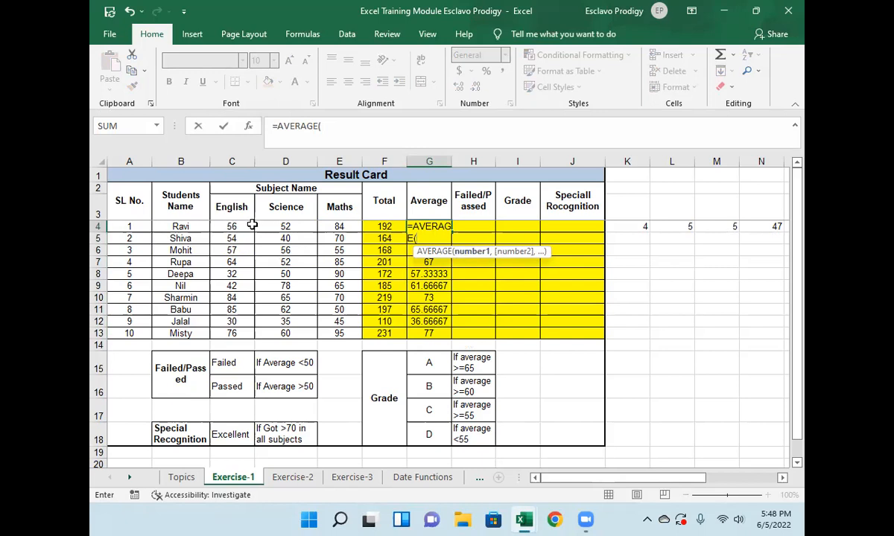
left_click(240, 228)
left_click_drag(253, 229, 329, 228)
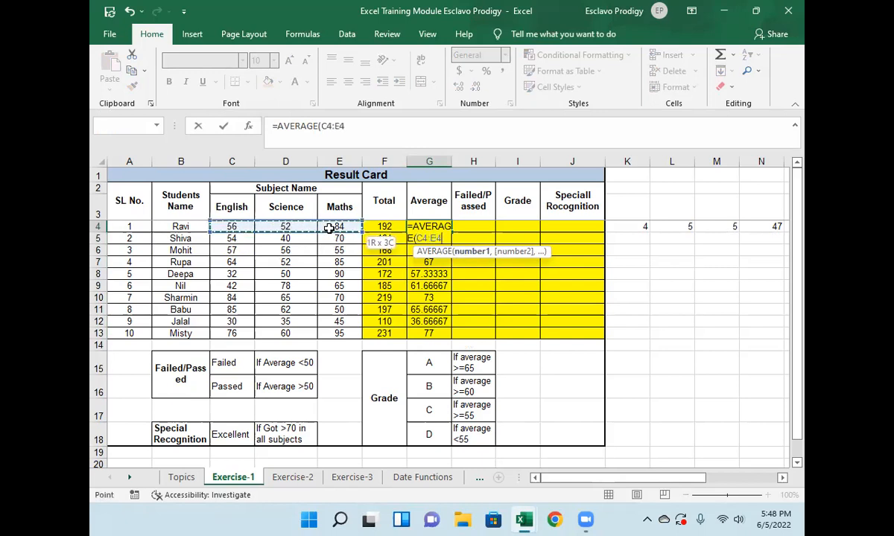
type(")")
Copy the AVERAGE formula from G4 over the remaining Average cells down to G13
key("Up")
key("ctrl+c")
key("ctrl+shift+Down")
key("Return")
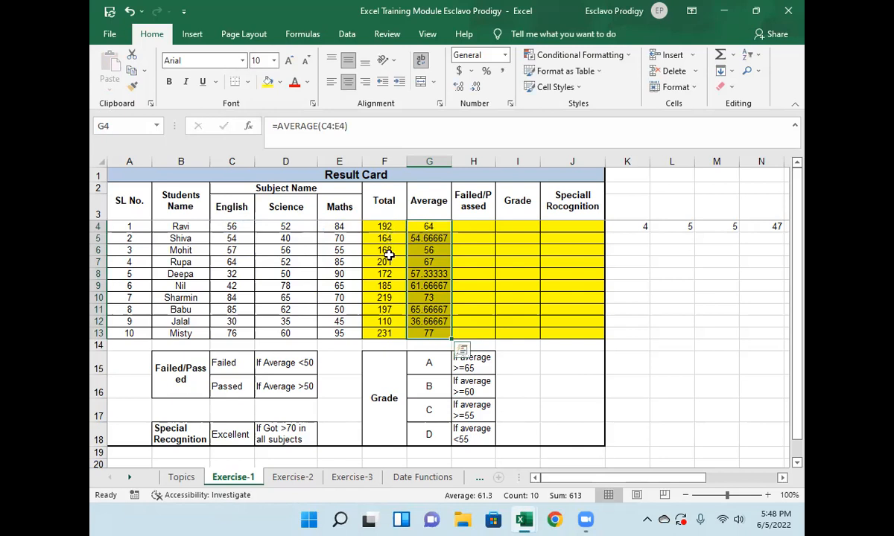
Review the Failed/Passed criteria table in B15:D16 for filling the Failed/Passed column starting at H4
left_click(468, 230)
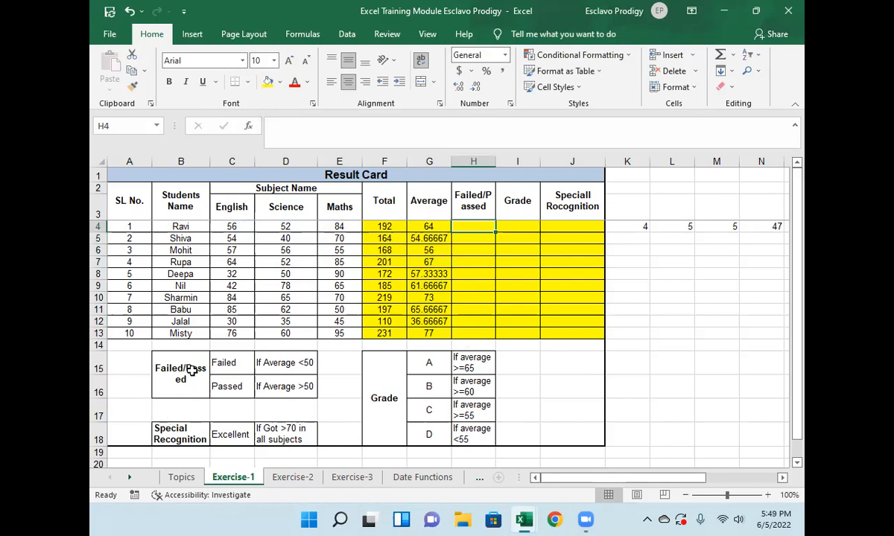
left_click_drag(182, 373, 289, 368)
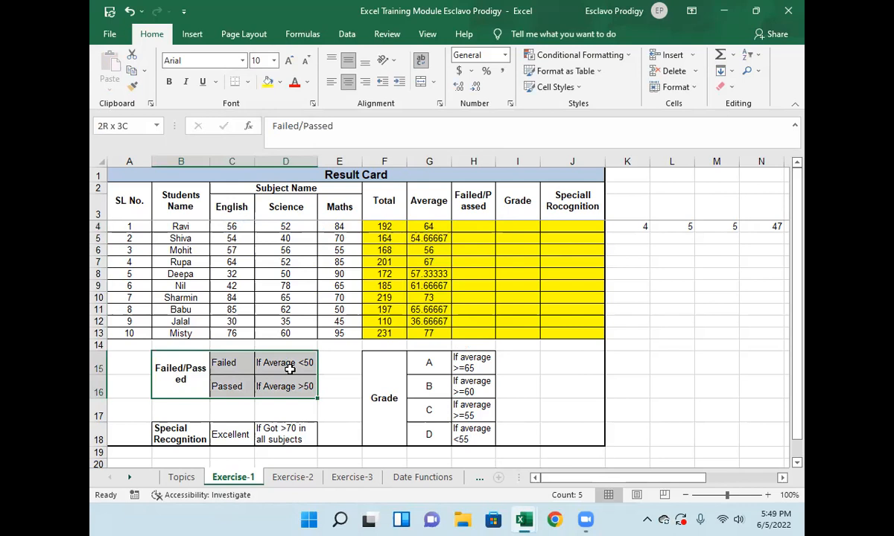
left_click(233, 365)
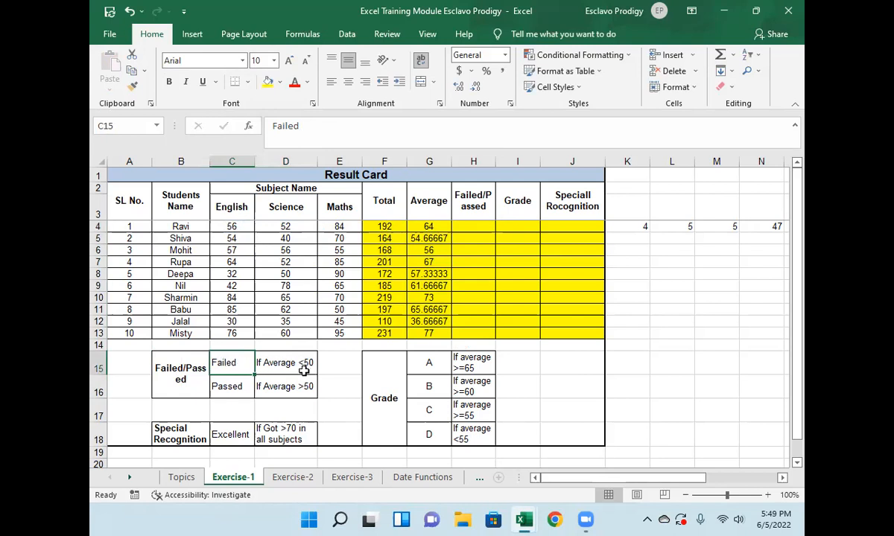
Change the Passed criterion in D16 to "If Average >=50"
left_click(248, 386)
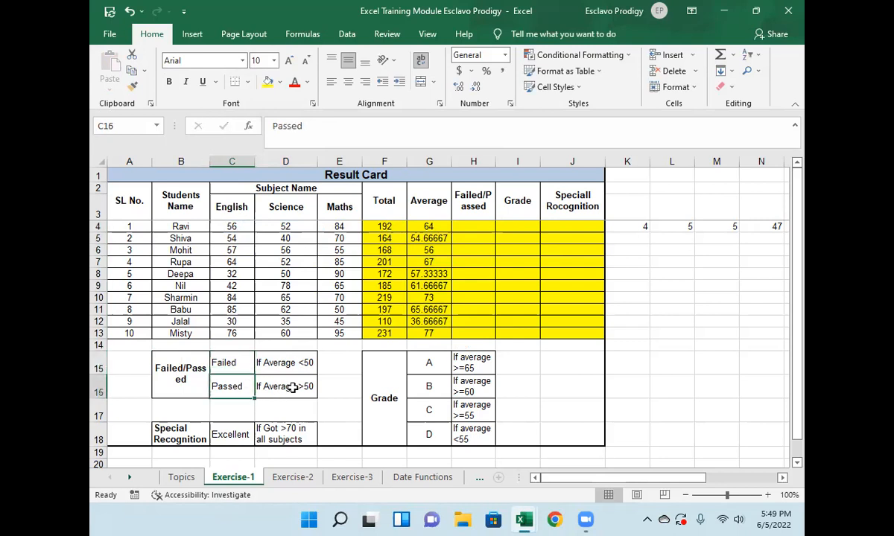
left_click(286, 386)
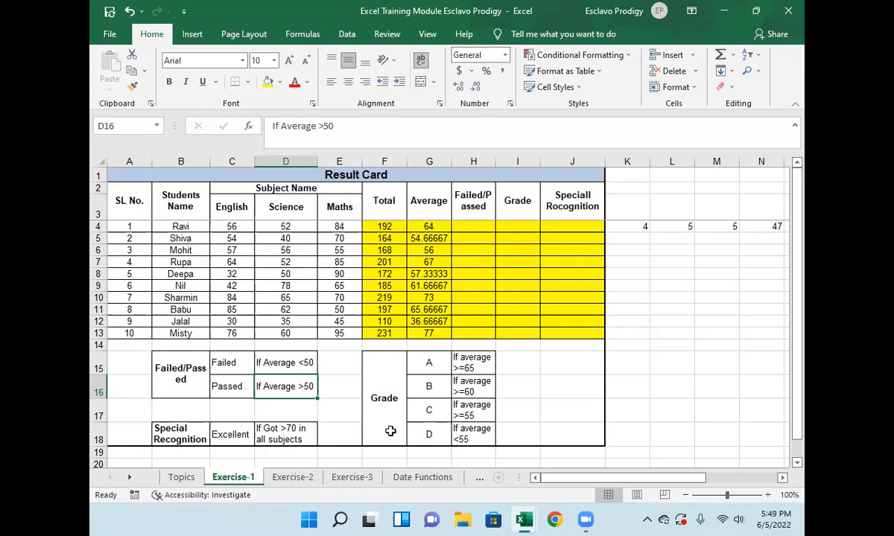
double_click(304, 386)
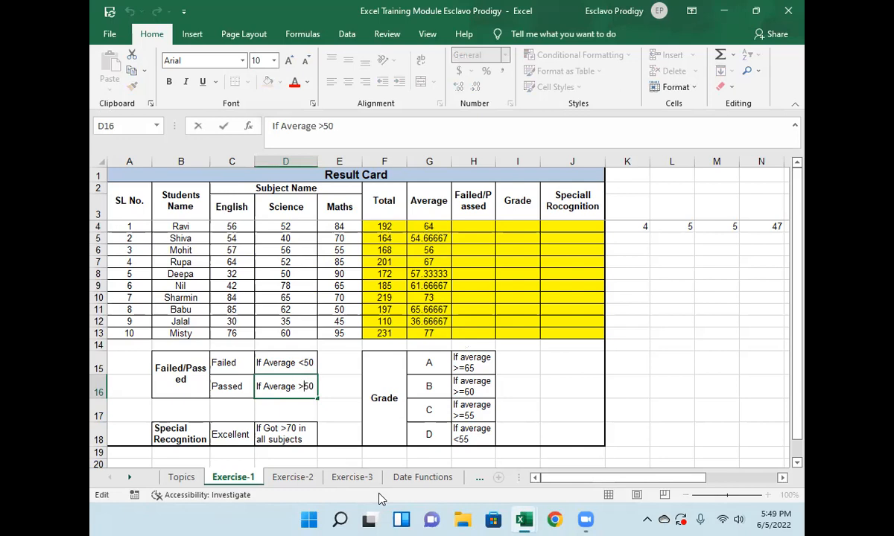
type("=")
key("Return")
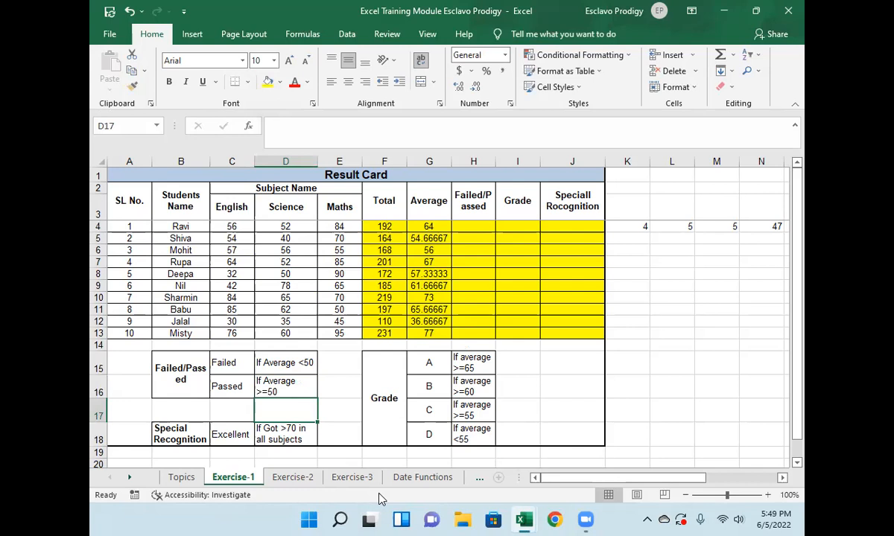
Look up the IF function among the logical functions on the Topics sheet, then return to H4 on Exercise-1
left_click(470, 227)
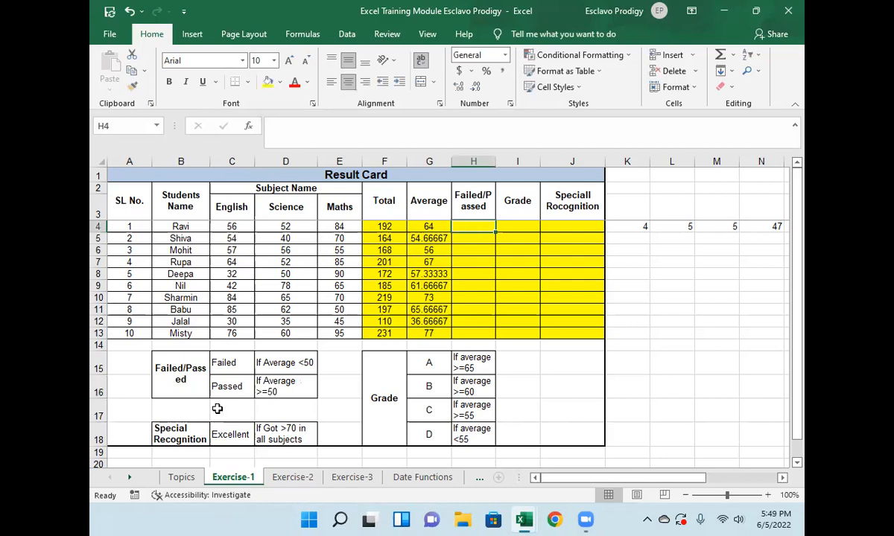
left_click(181, 477)
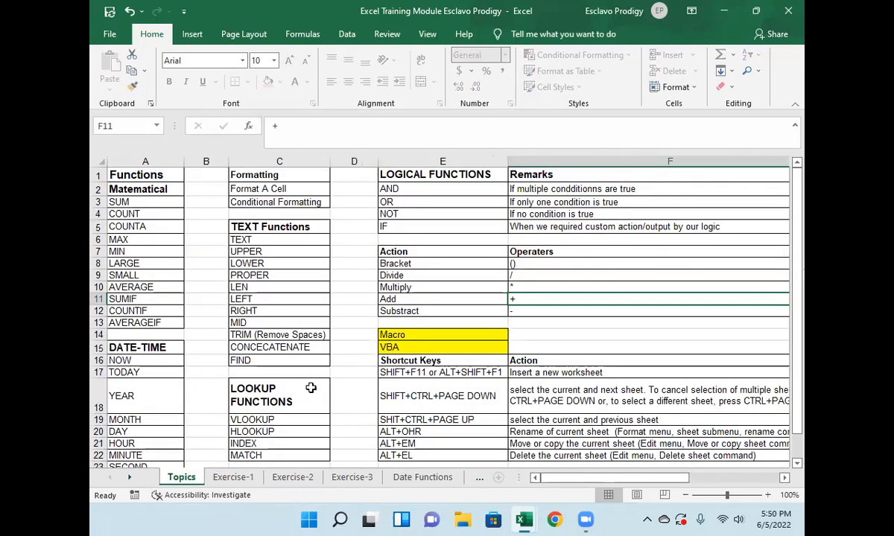
left_click_drag(403, 189, 397, 223)
left_click(391, 224)
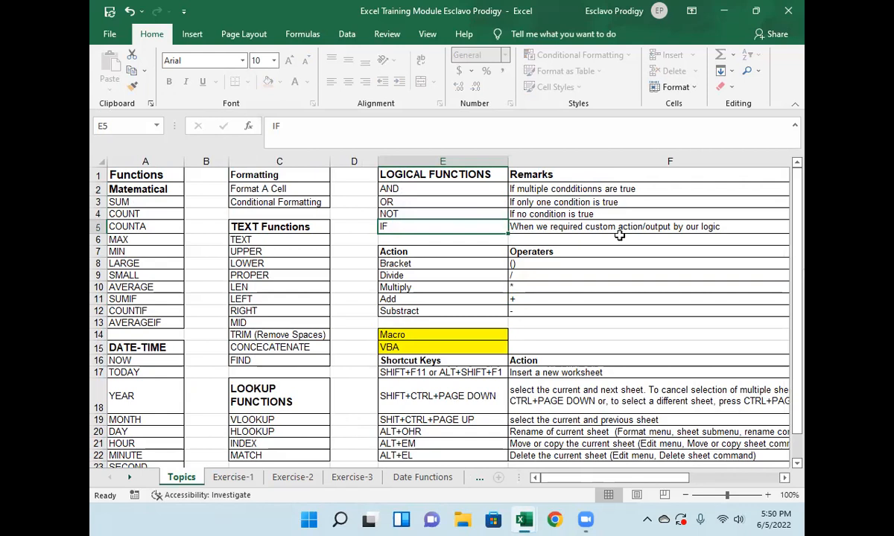
left_click(231, 478)
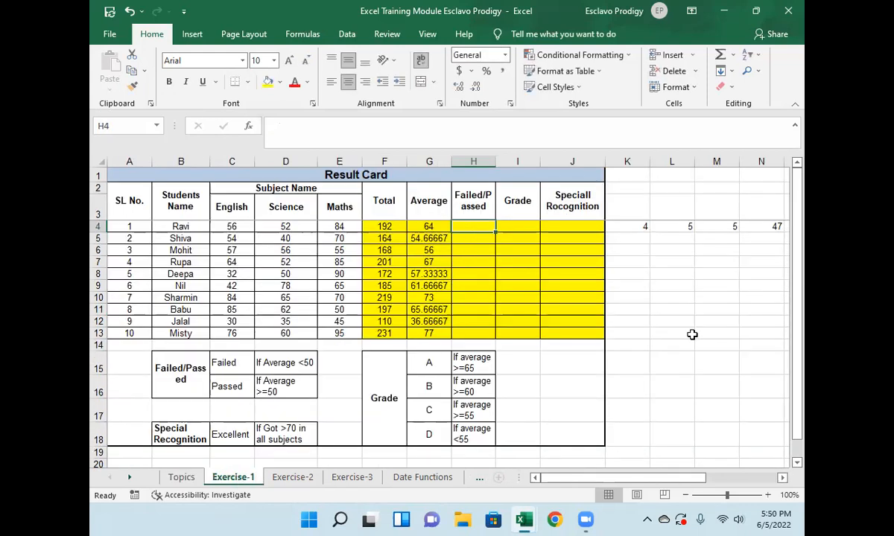
Enter =IF(G4<50,"Failed","Passed") in the first student's Failed/Passed cell, H4
type("=")
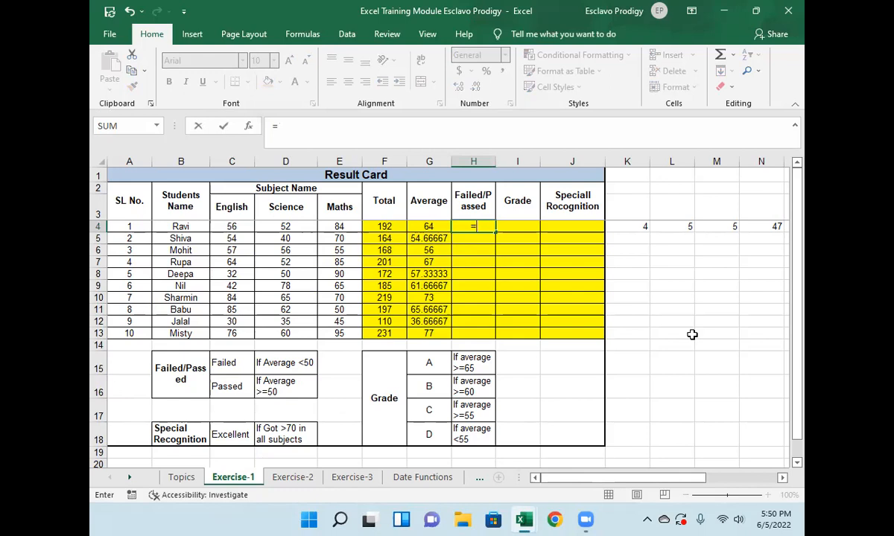
type("if")
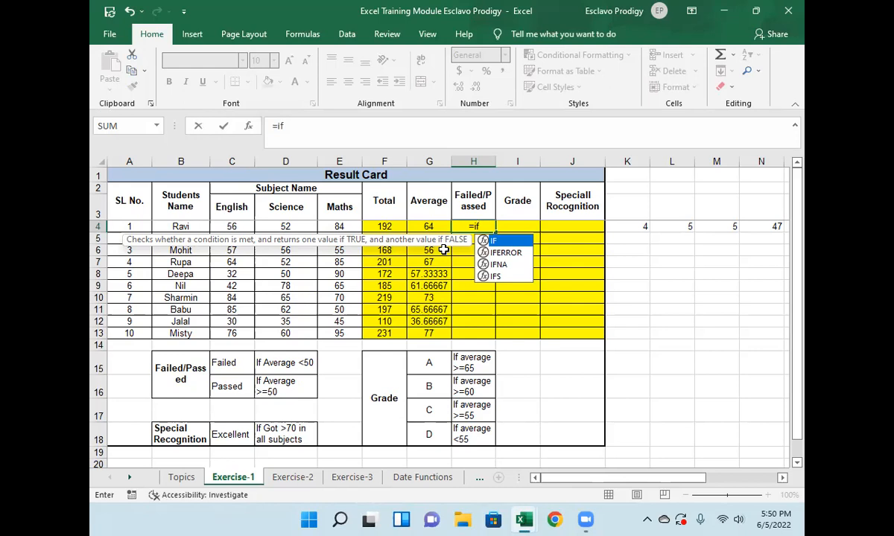
type("(")
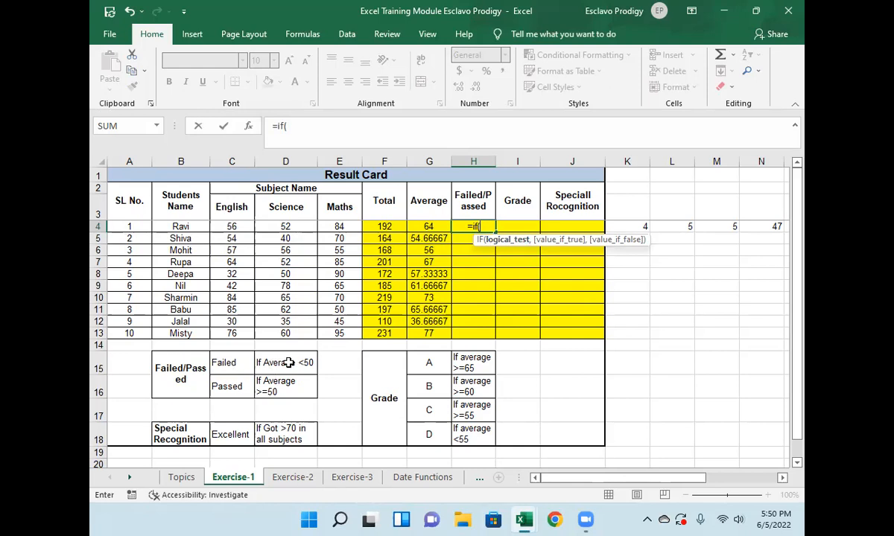
left_click(431, 226)
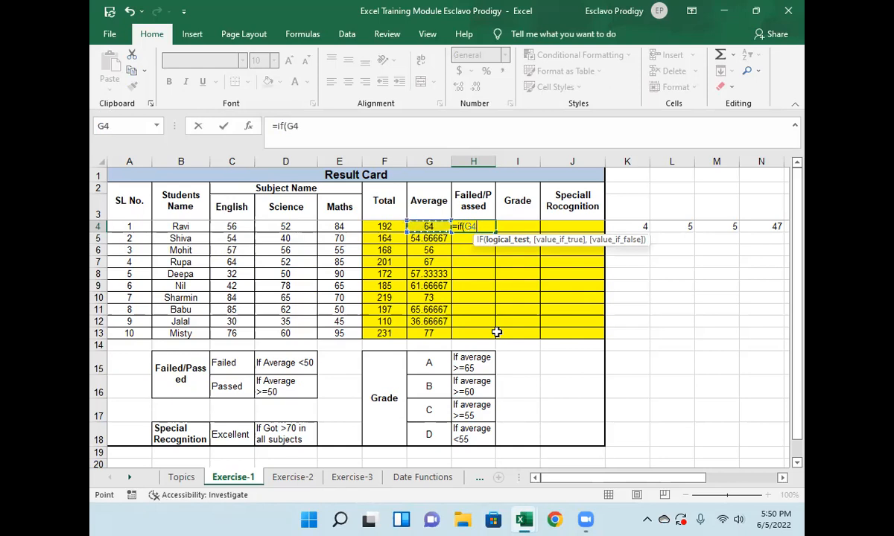
type("<")
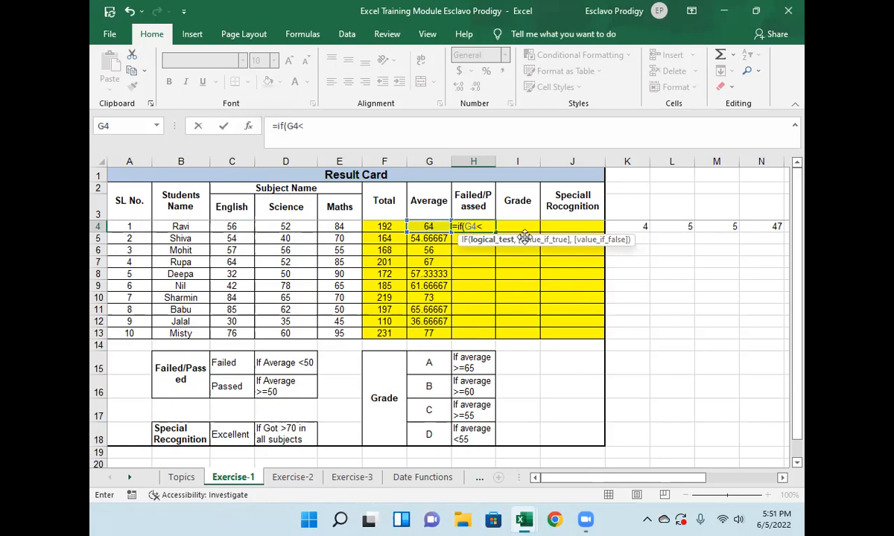
type("50")
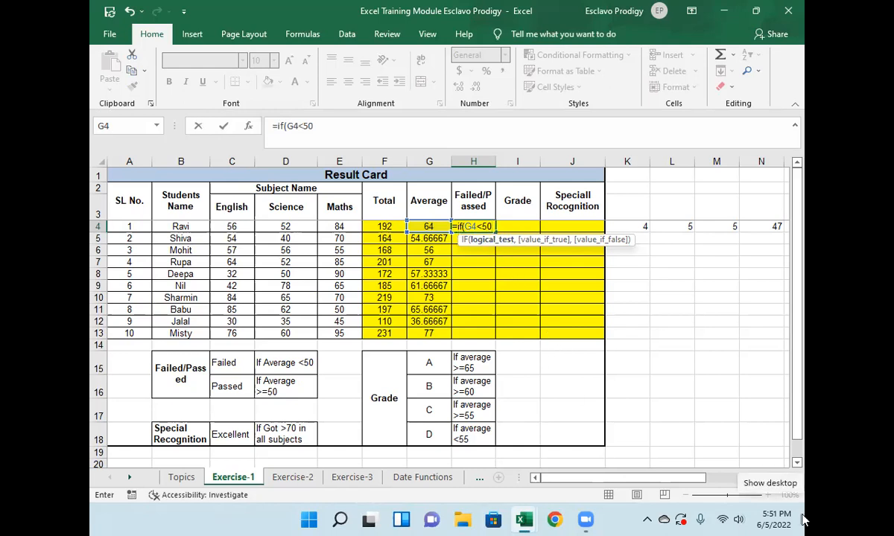
type(",")
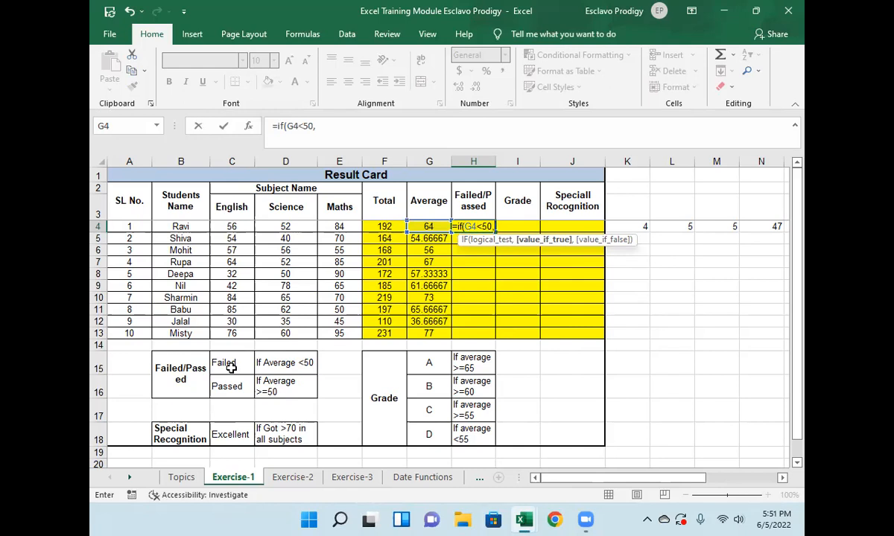
type("\"")
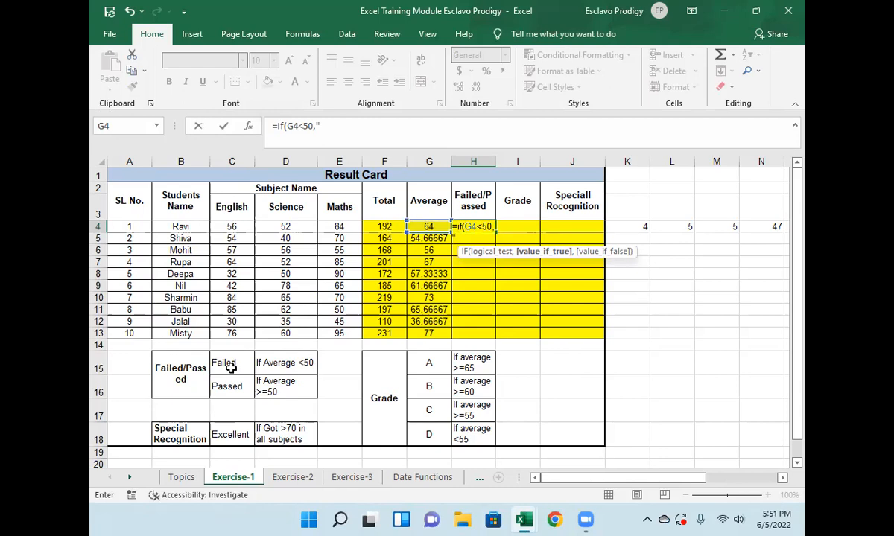
left_click(355, 135)
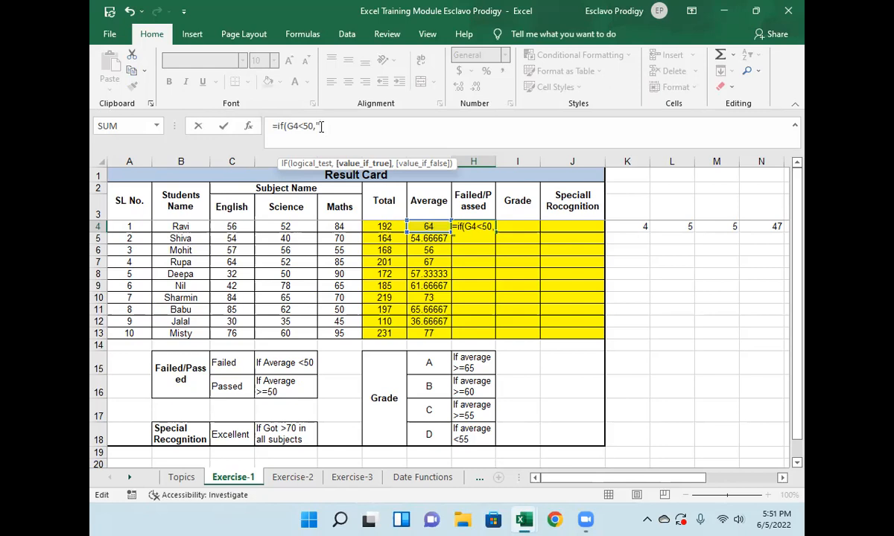
type("Failed\"")
type(",")
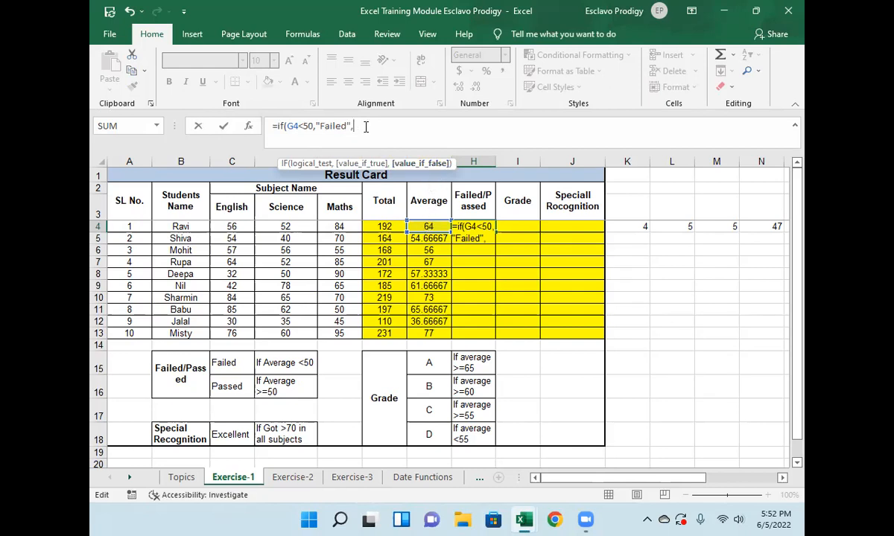
type("\"Passed\")")
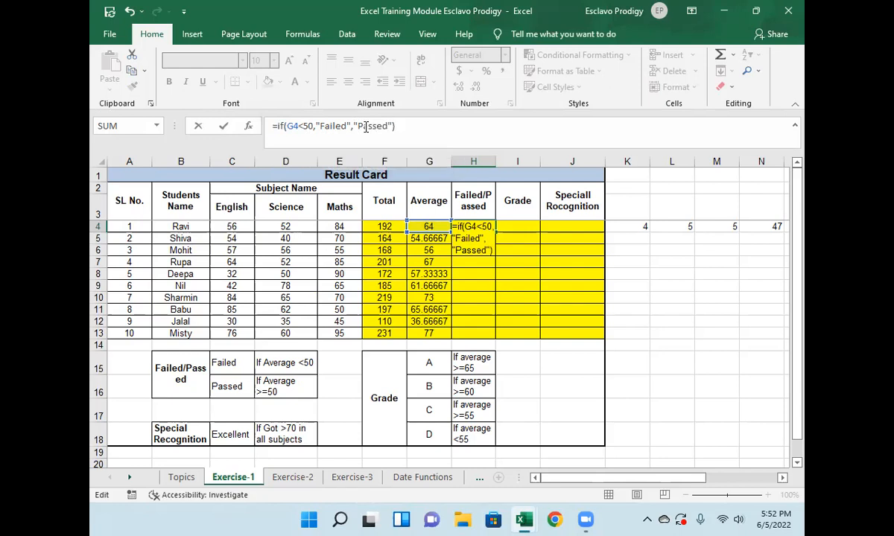
key("Return")
Copy the IF formula from H4 to all students' Failed/Passed cells, H4 through H13
key("Up")
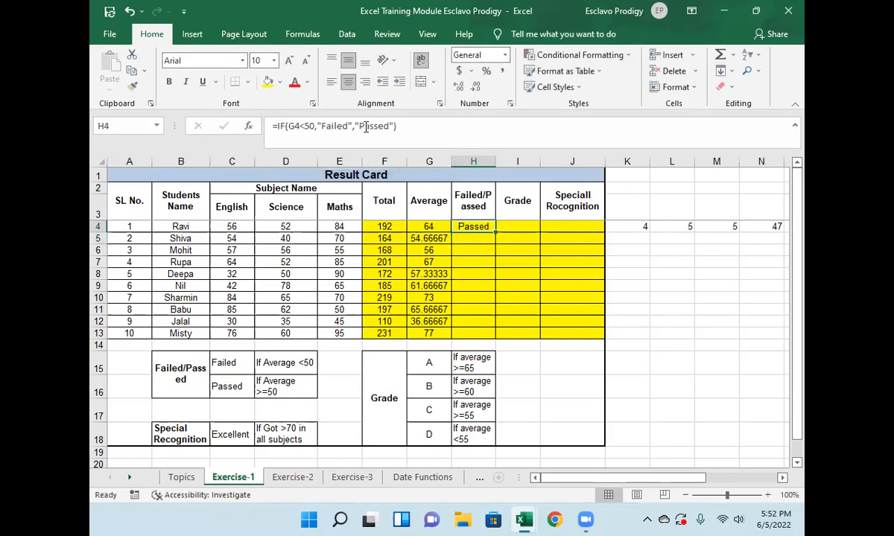
key("ctrl+c")
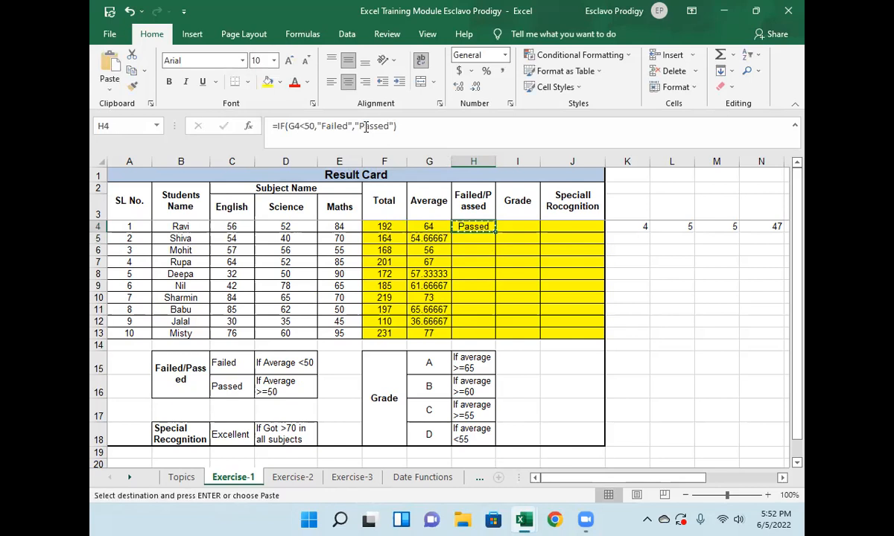
key("shift+Down")
key("shift+Down")
key("shift+Down")
key("shift+Down")
key("shift+Down")
key("shift+Down")
key("shift+Down")
key("shift+Down")
key("shift+Down")
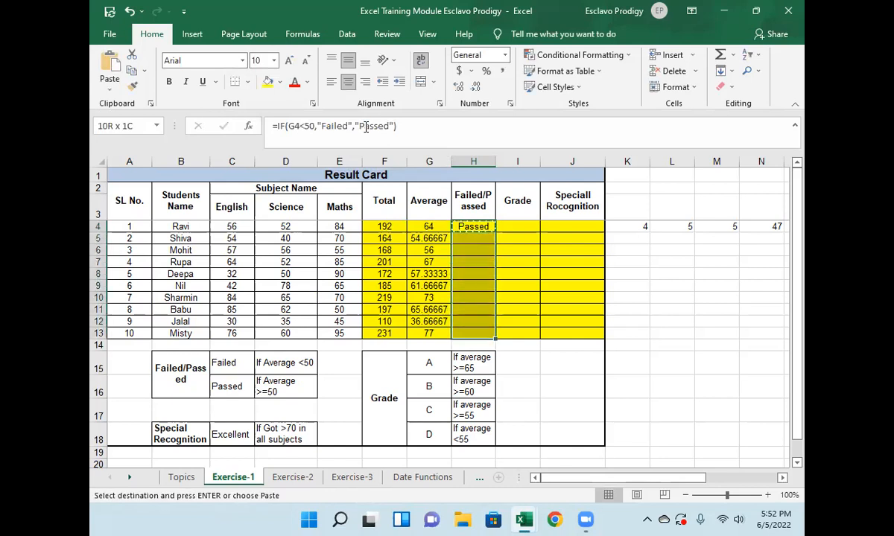
key("Return")
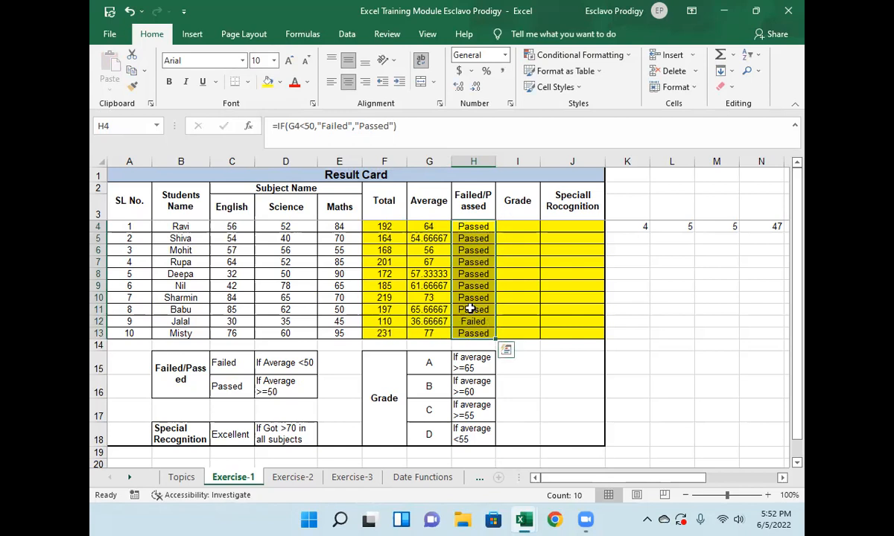
Examine the parts of the IF formula in H4, leaving the cell without changing it
left_click(471, 228)
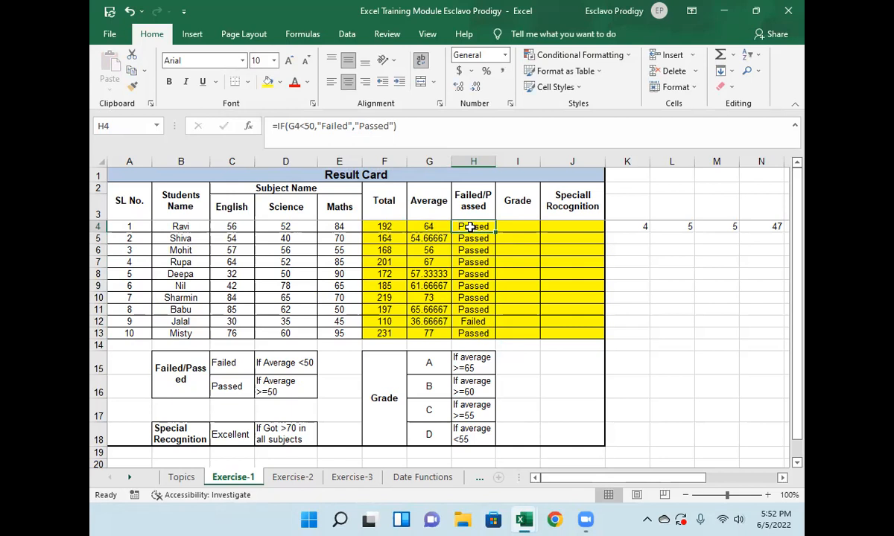
left_click(280, 126)
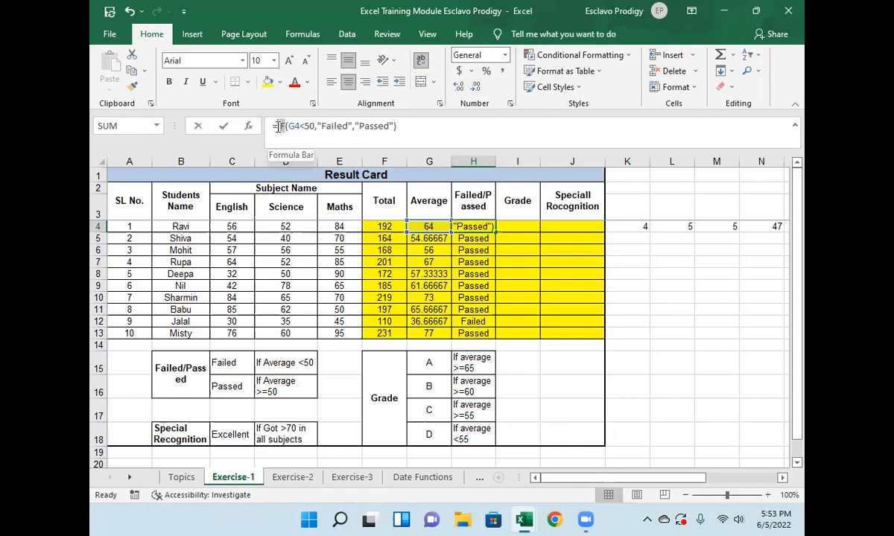
double_click(281, 126)
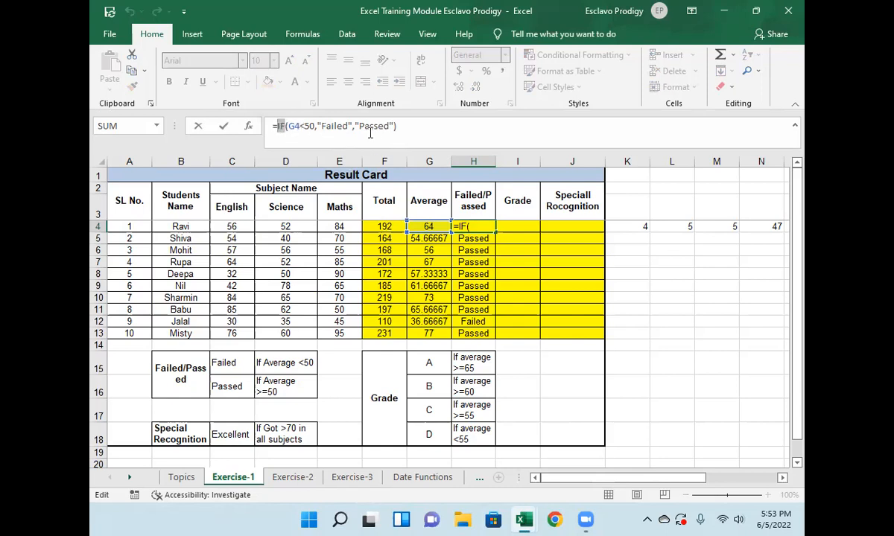
left_click_drag(411, 126, 279, 128)
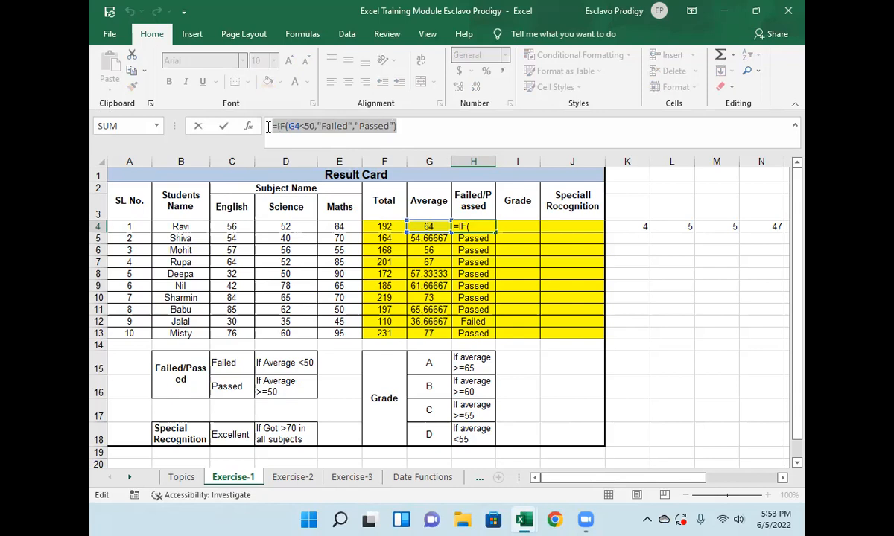
left_click_drag(268, 126, 288, 125)
left_click(285, 126)
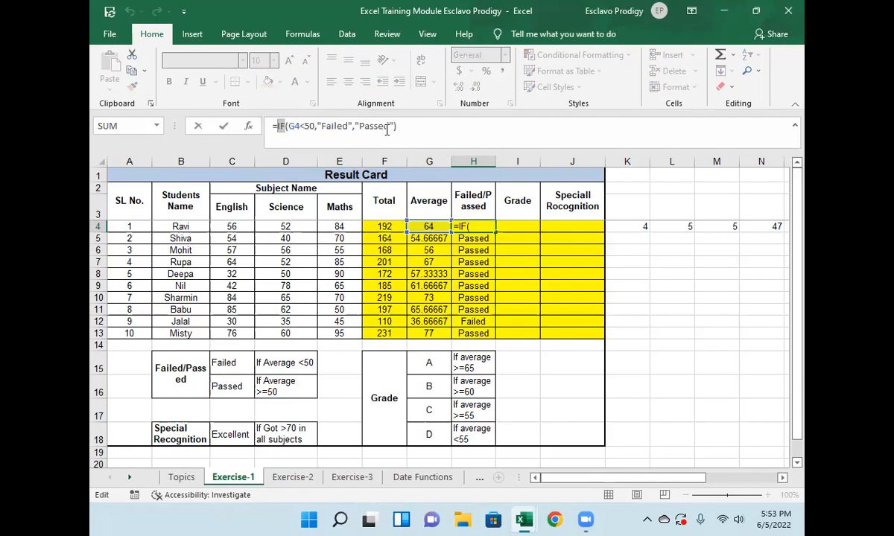
left_click_drag(409, 132, 256, 119)
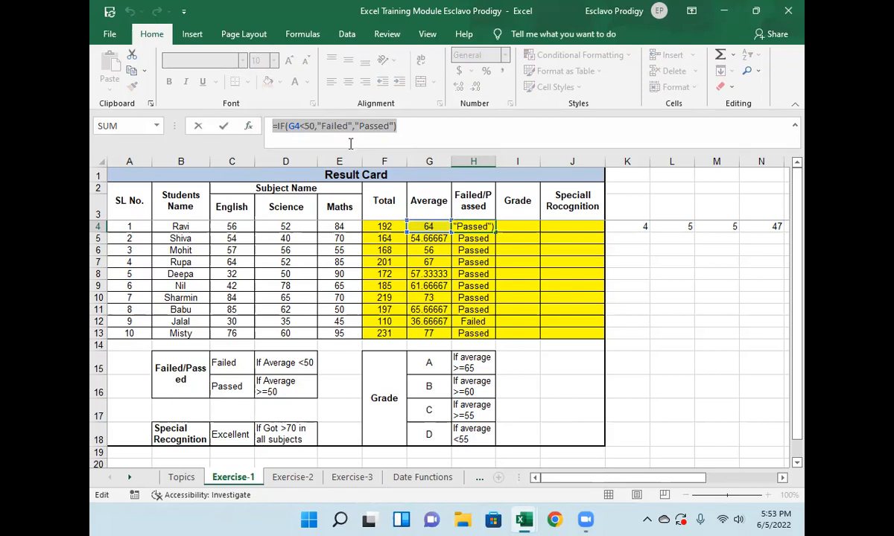
key("Escape")
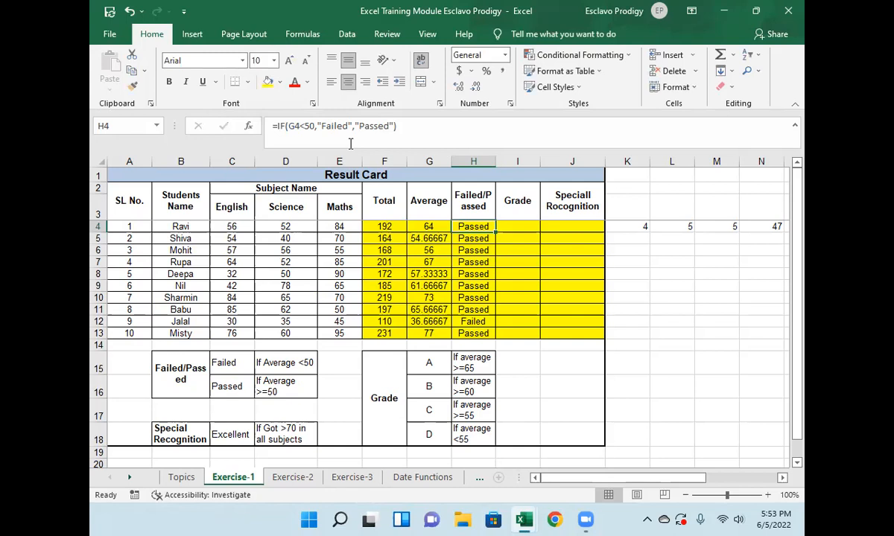
Review the grade criteria in H15:H18 for filling the Grade column I4:I13
left_click(515, 227)
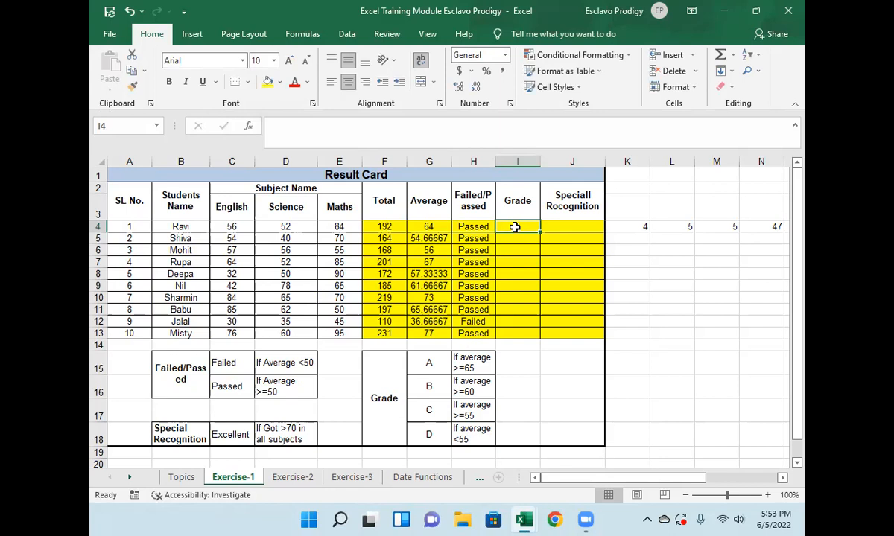
left_click_drag(472, 226, 472, 333)
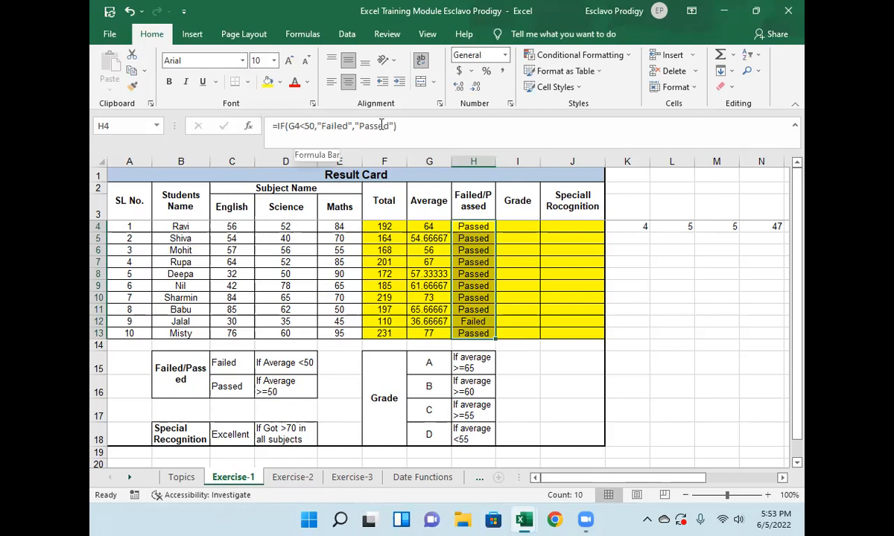
left_click_drag(517, 228, 521, 333)
left_click(468, 365)
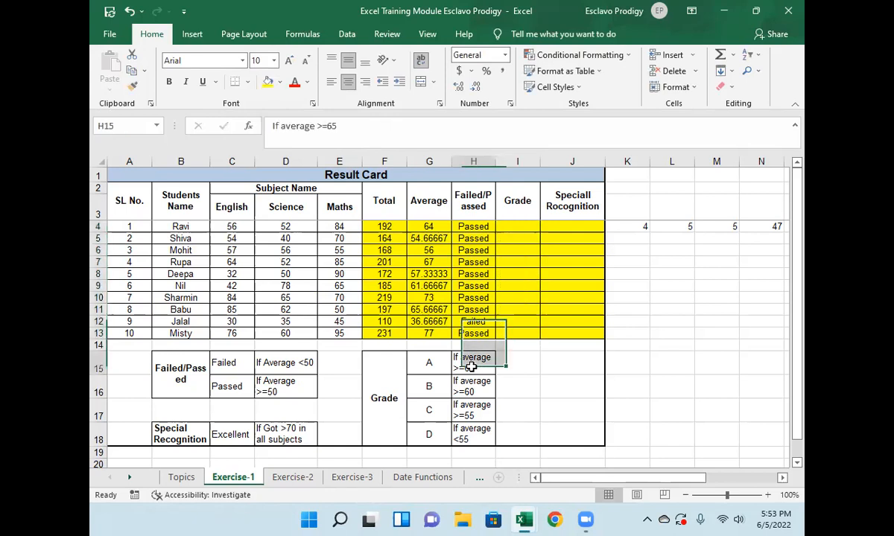
left_click_drag(471, 372, 462, 435)
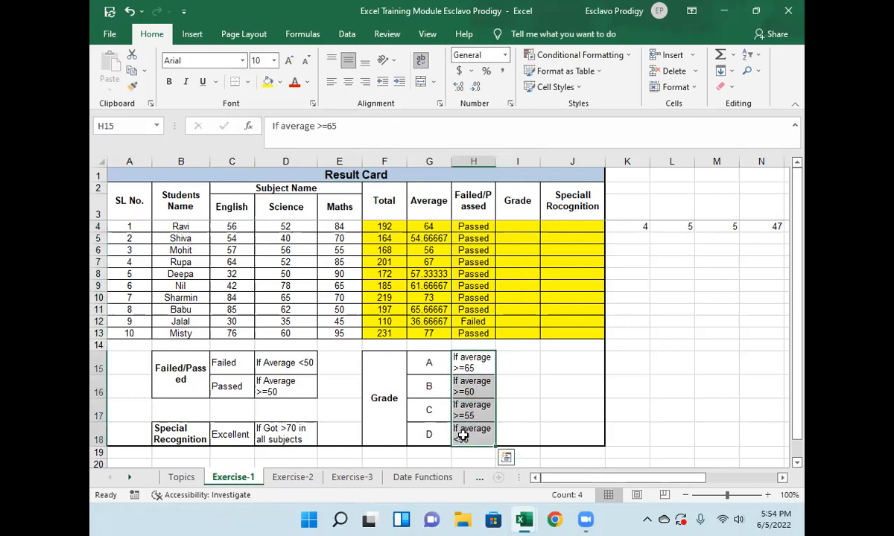
left_click(477, 365)
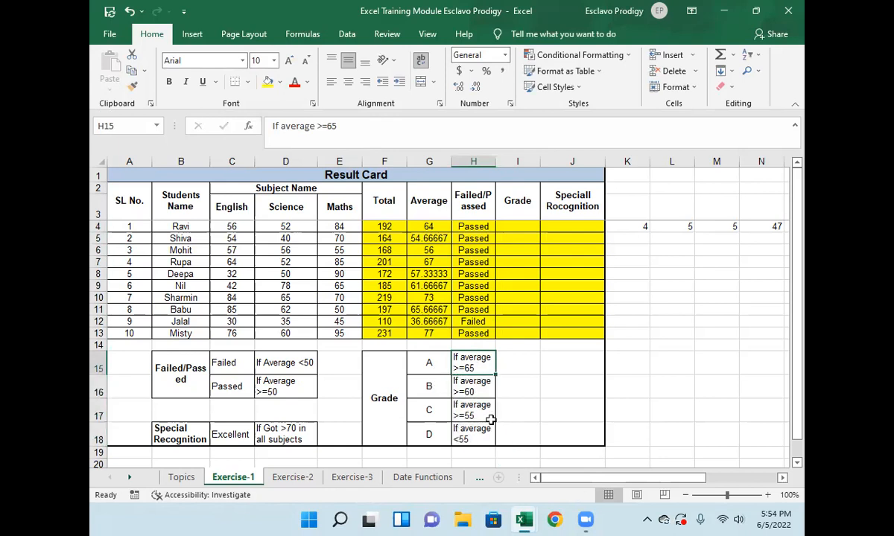
Begin the first student's grade formula in I4 with =IF(G4>=65,"A", as the condition for grade A
left_click(512, 228)
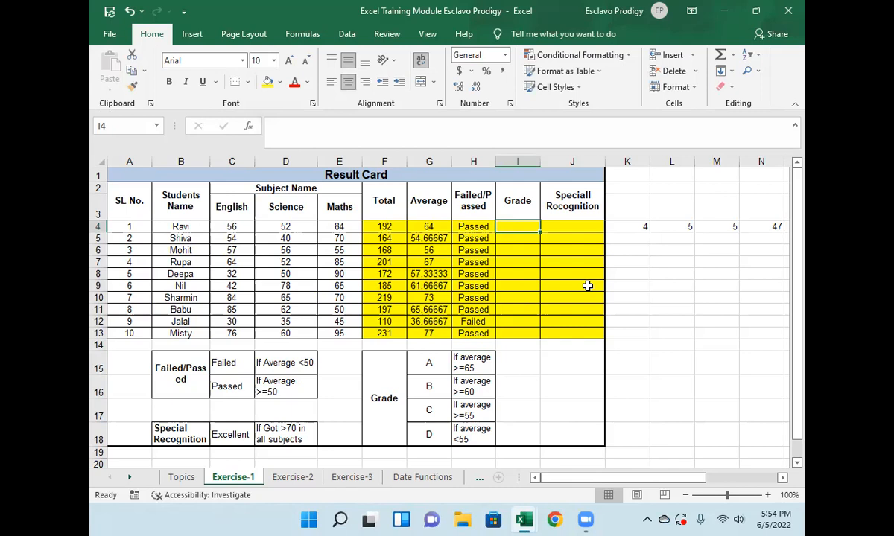
type("=if")
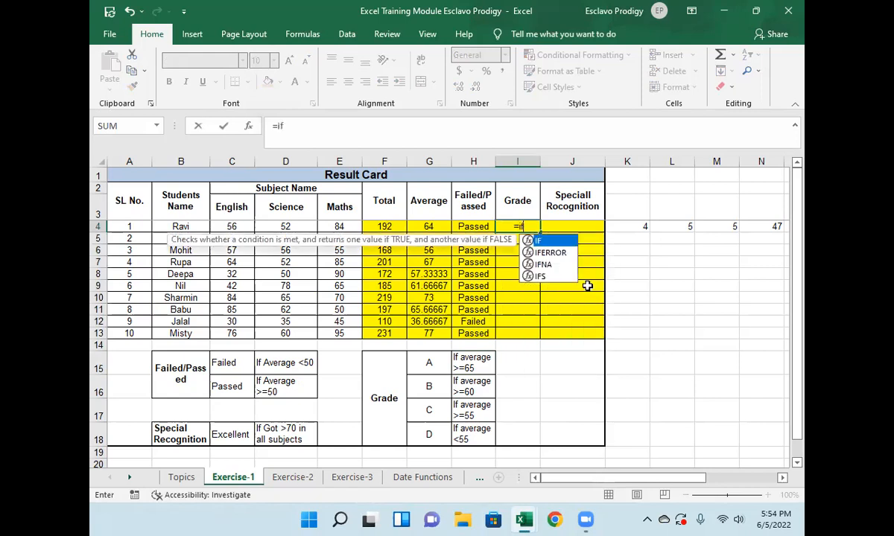
key("Tab")
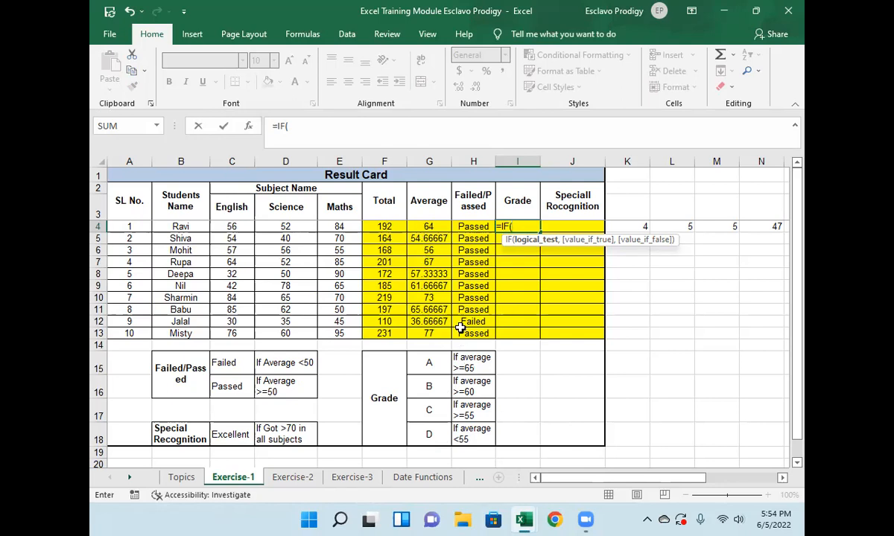
left_click(429, 227)
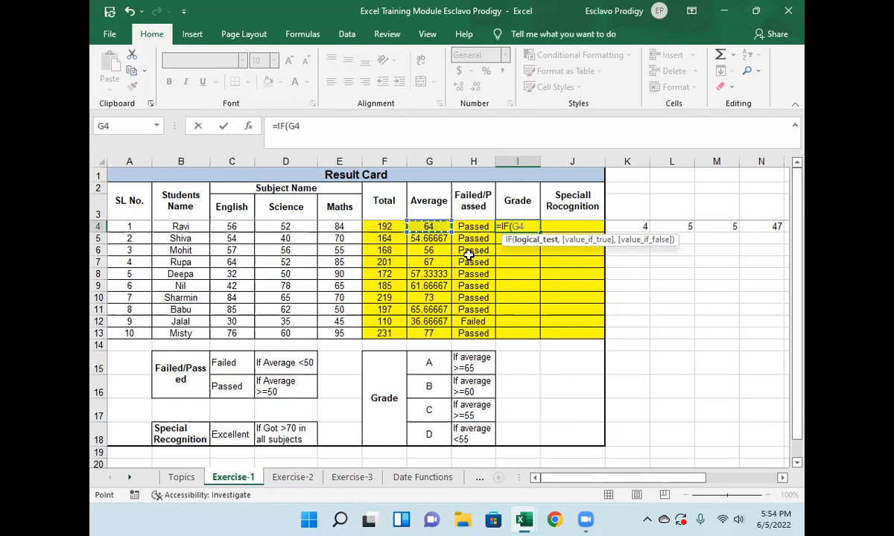
type(">=65")
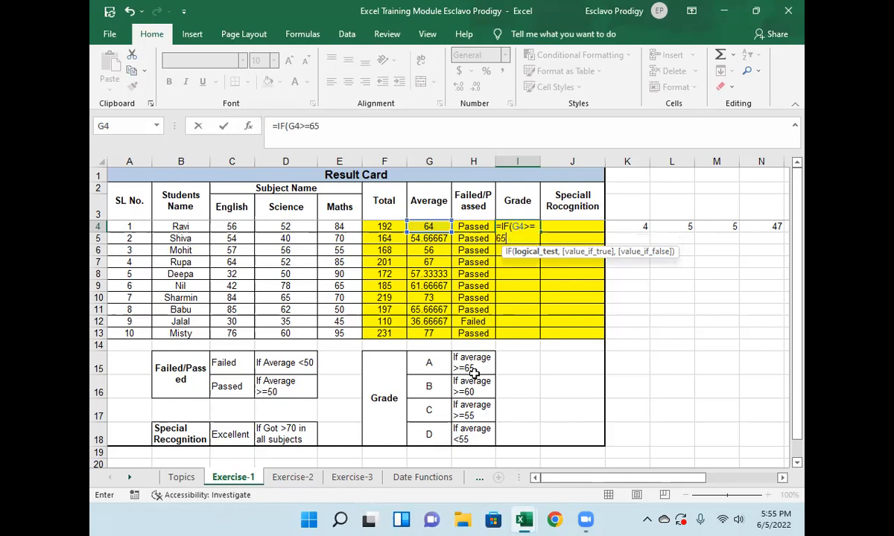
type(",")
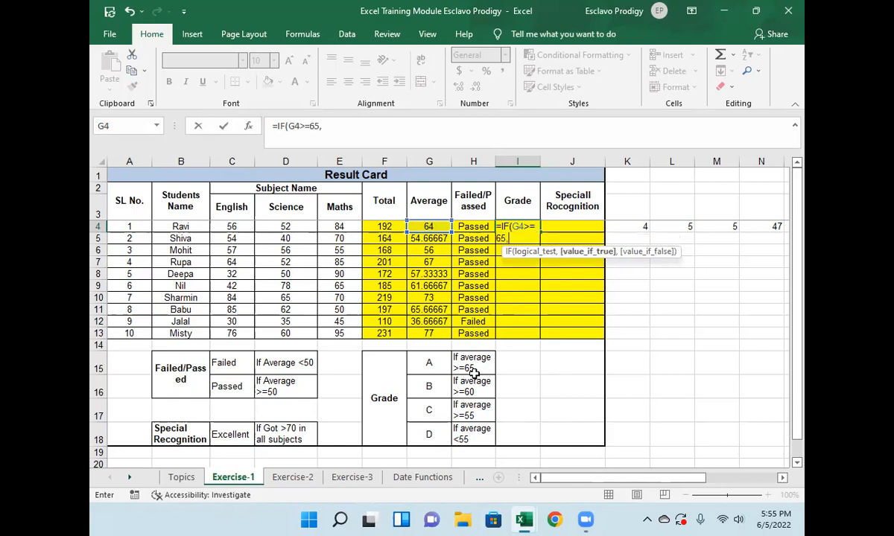
type("\"A\",")
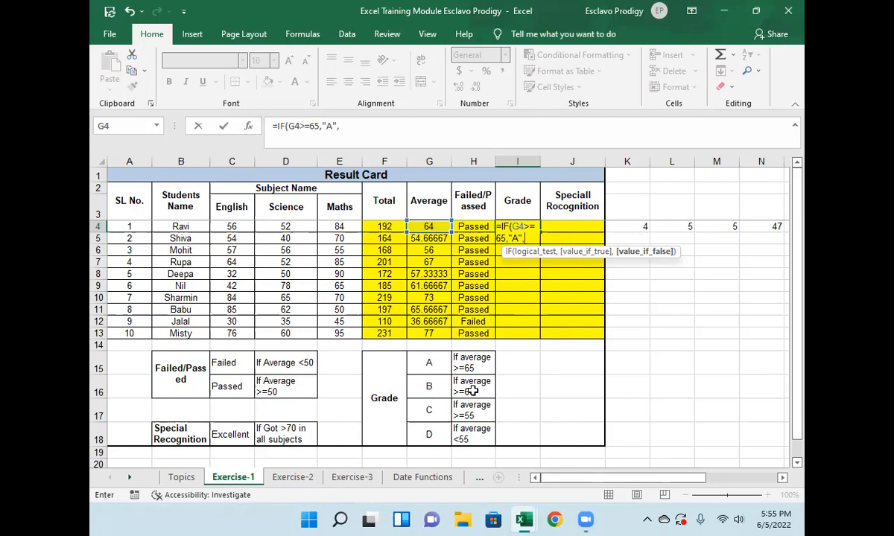
Extend the I4 formula with a nested IF(G4>=60,"B", as the value if the first condition is false
left_click(430, 226)
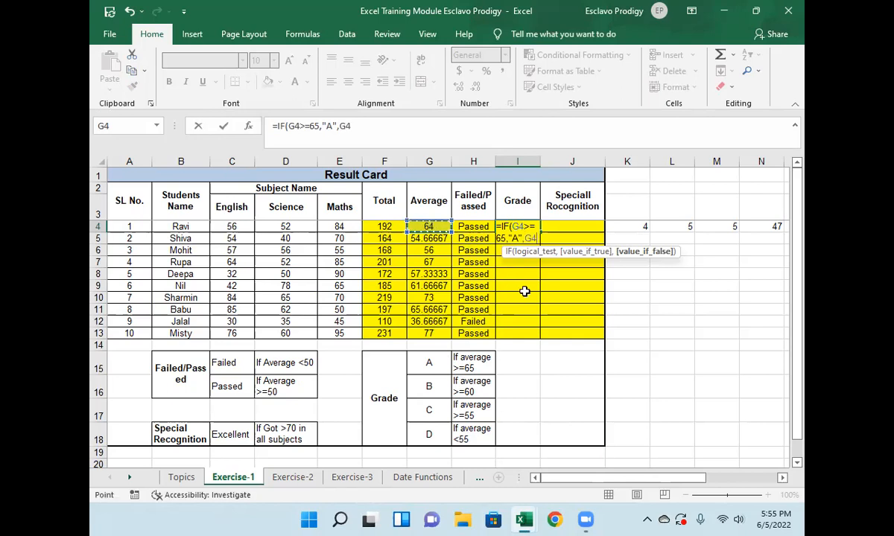
type(">=")
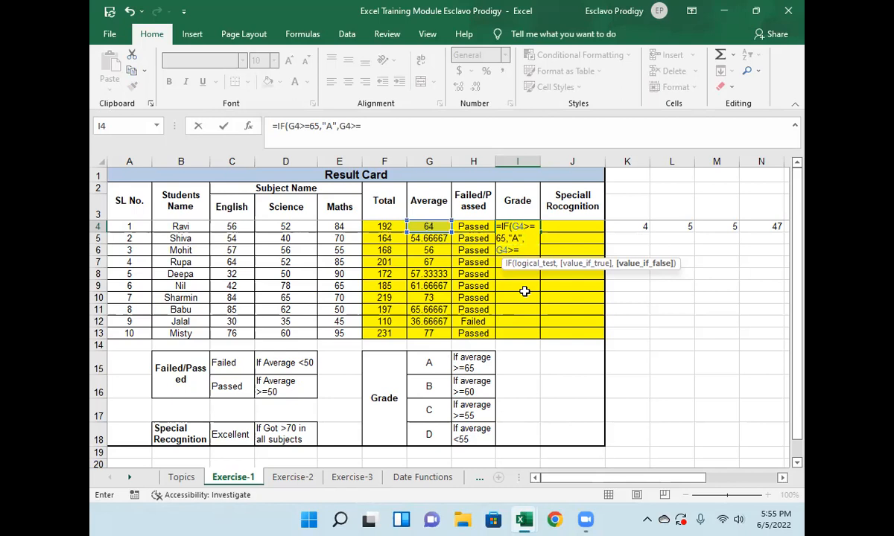
type("60,")
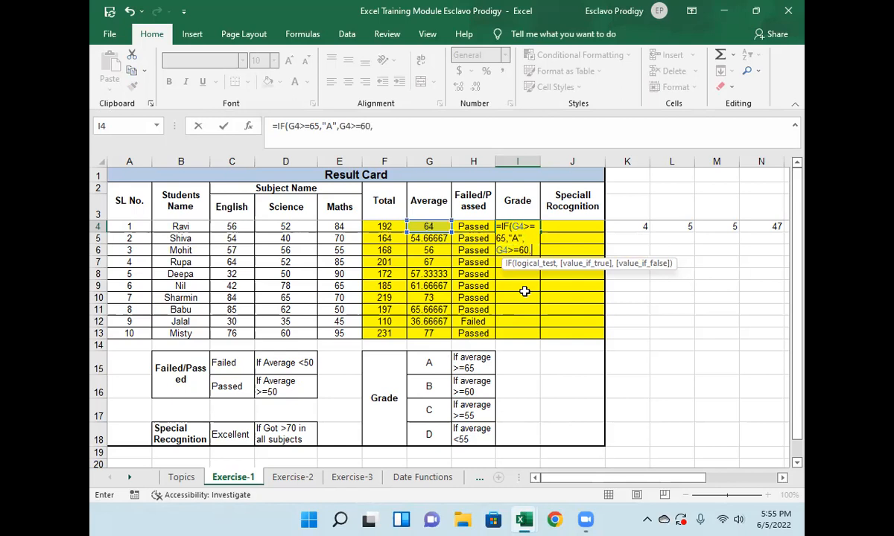
type("\"B\"")
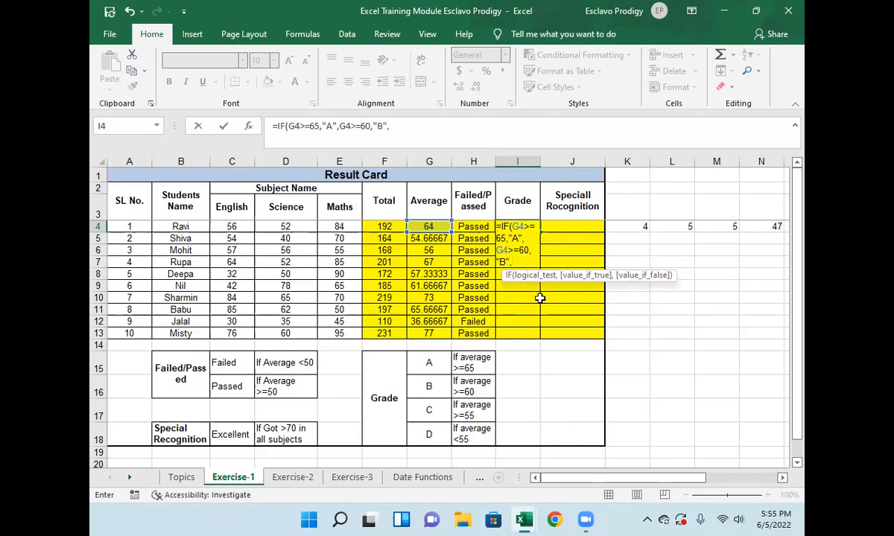
type(",")
left_click(528, 242)
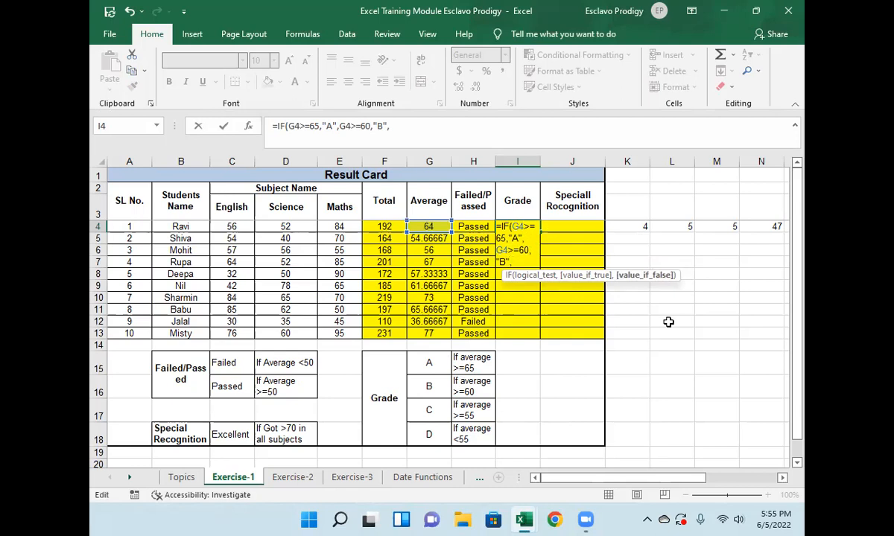
type("if")
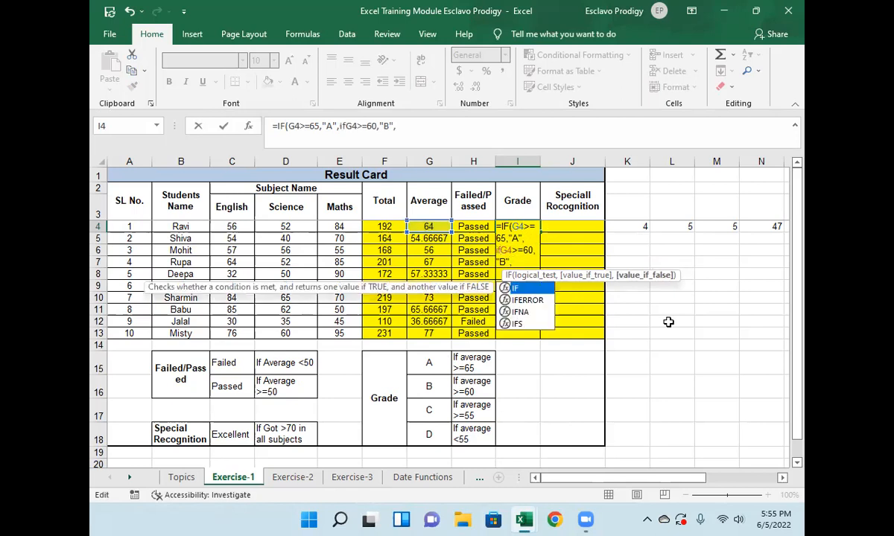
type("(")
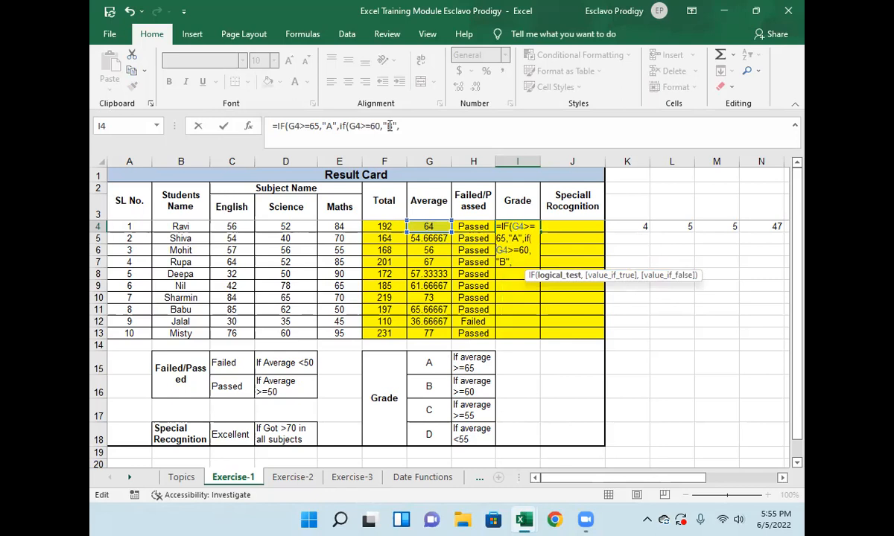
Add a third nested condition, IF(G4>=55,"C", after the grade B condition in the I4 formula
left_click(418, 130)
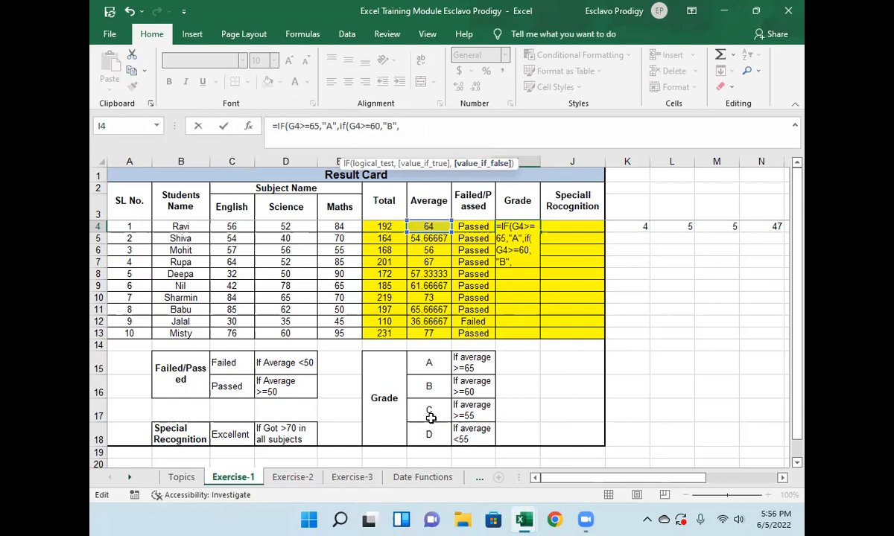
type("if")
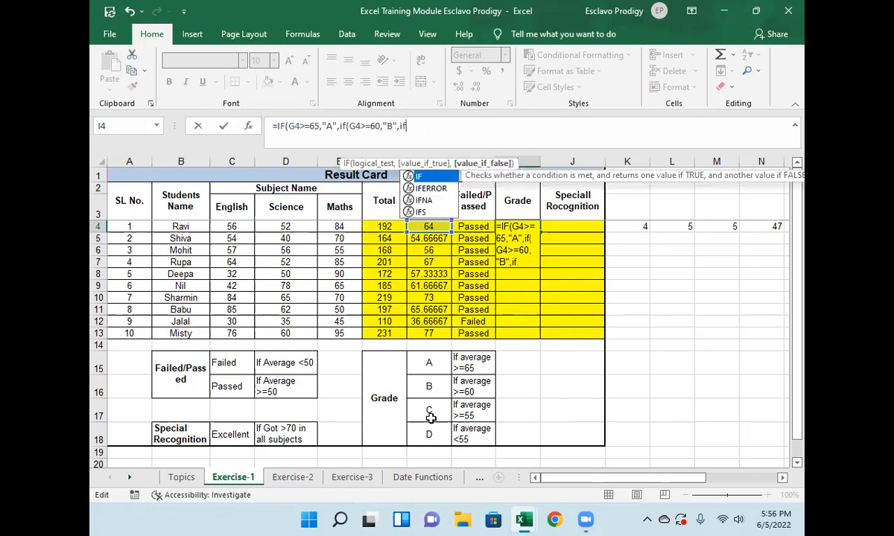
type("(")
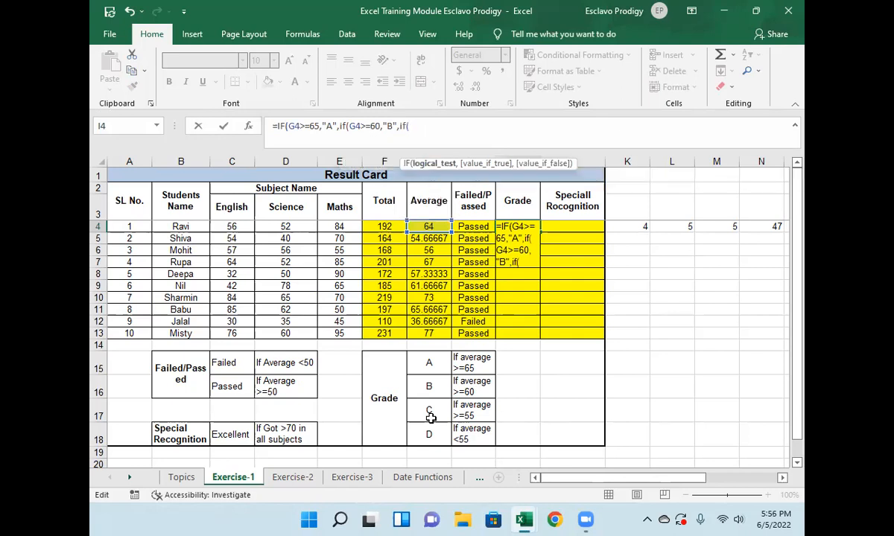
left_click(431, 225)
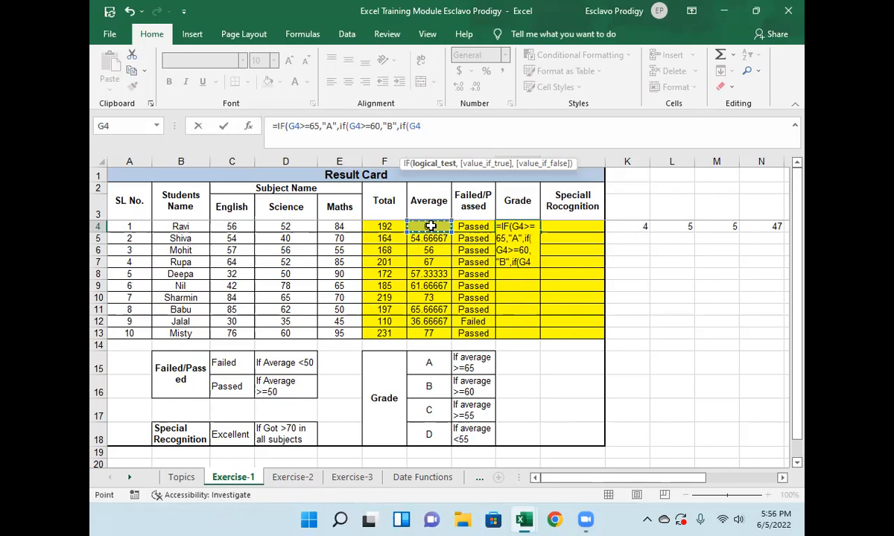
type(">=")
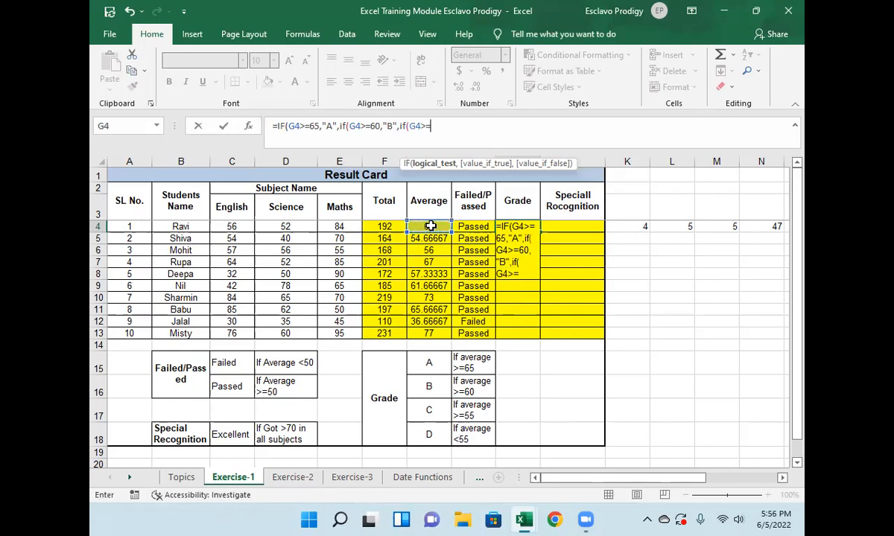
type("55,")
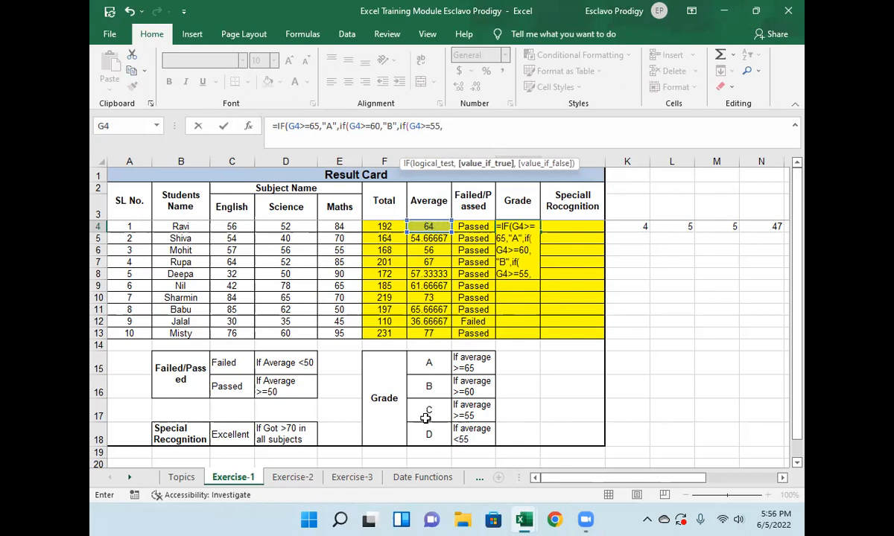
type("\"C\",")
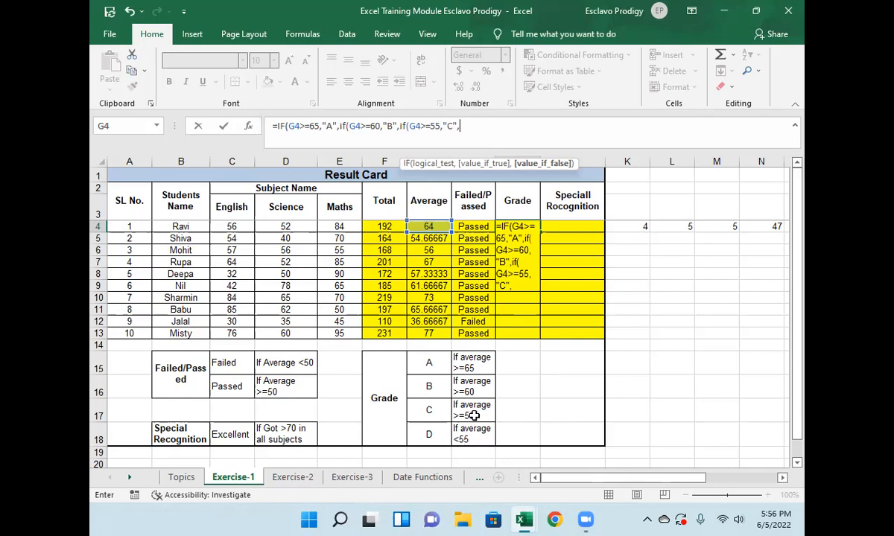
Finish the I4 formula with "D" and three closing brackets, and copy it to all students' Grade cells through I13
left_click(493, 130)
type("\"D\"")
type(")))")
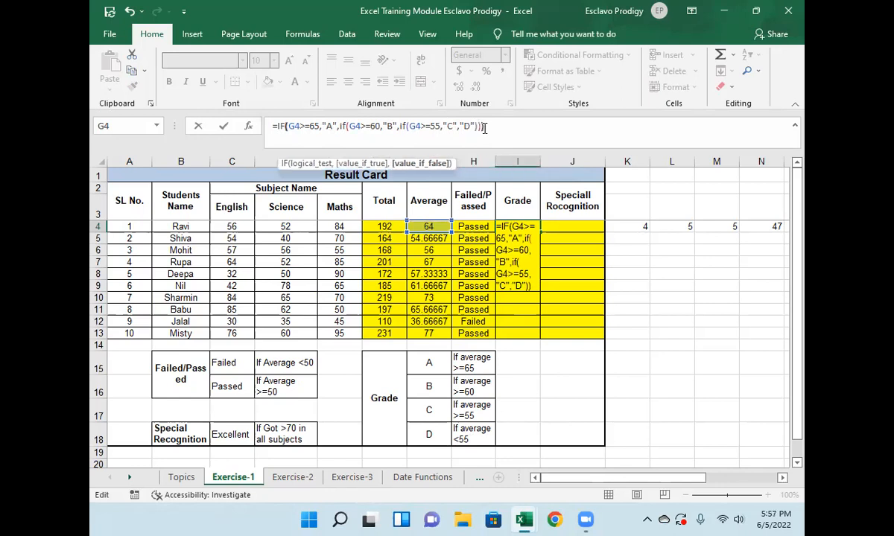
key("Return")
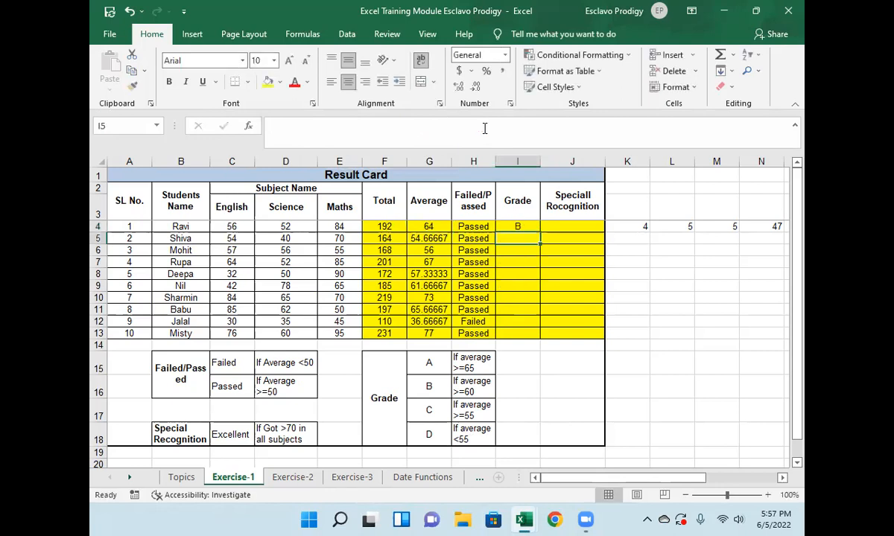
left_click(518, 227)
double_click(541, 232)
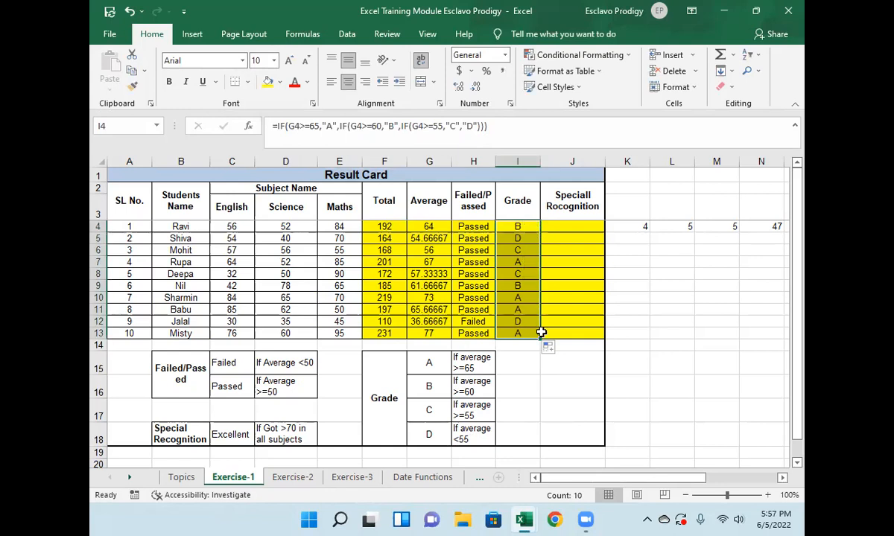
Check the filled grades against the students' averages in column G and the nested IF formula in I4
left_click(528, 263)
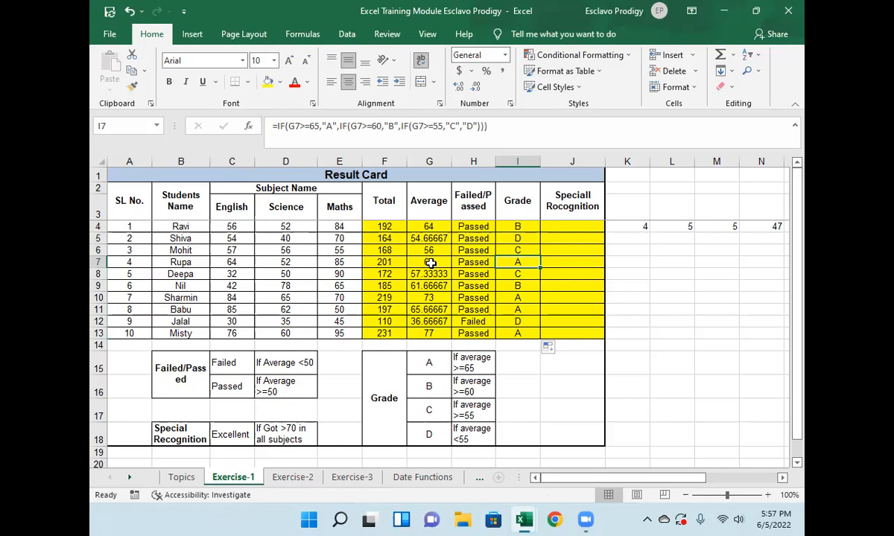
left_click(436, 298)
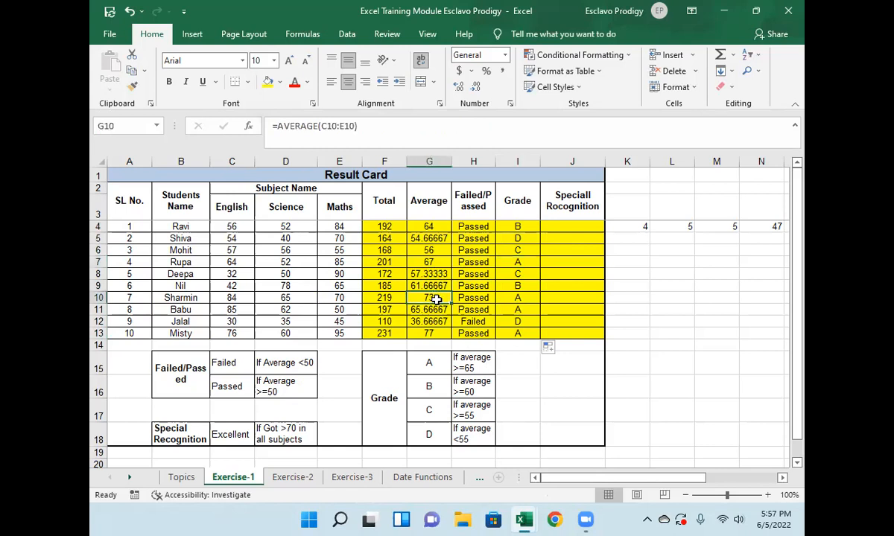
left_click(435, 310)
key("Down")
key("Down")
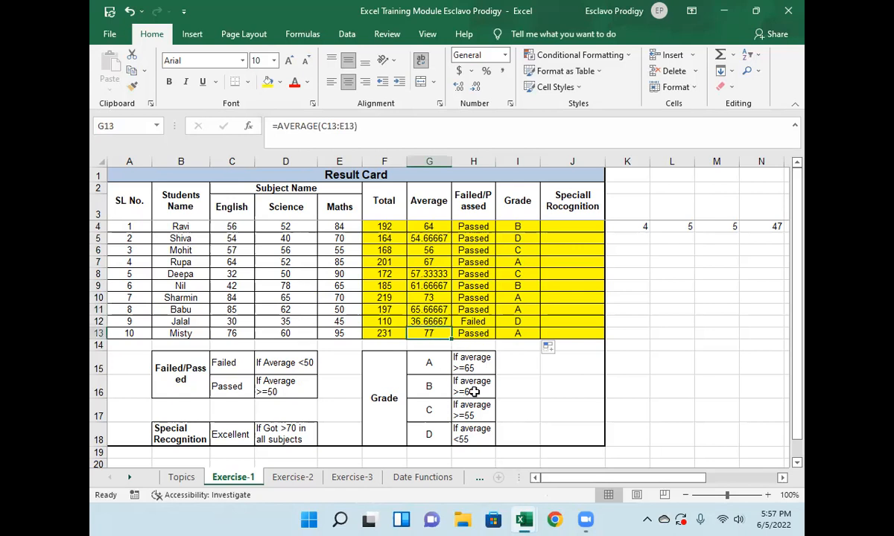
left_click(514, 225)
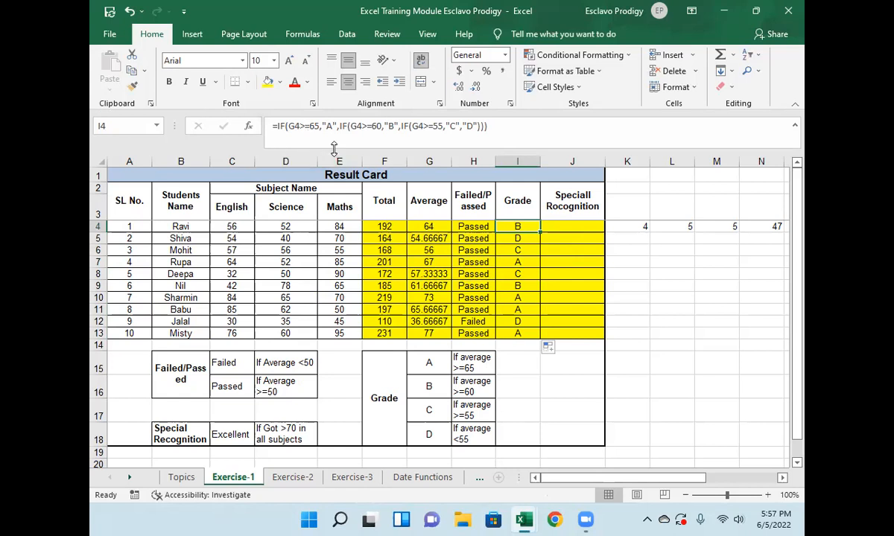
Review the Special Recognition cell J4 and the first student's English, Science and Maths marks that its criterion depends on
left_click(568, 225)
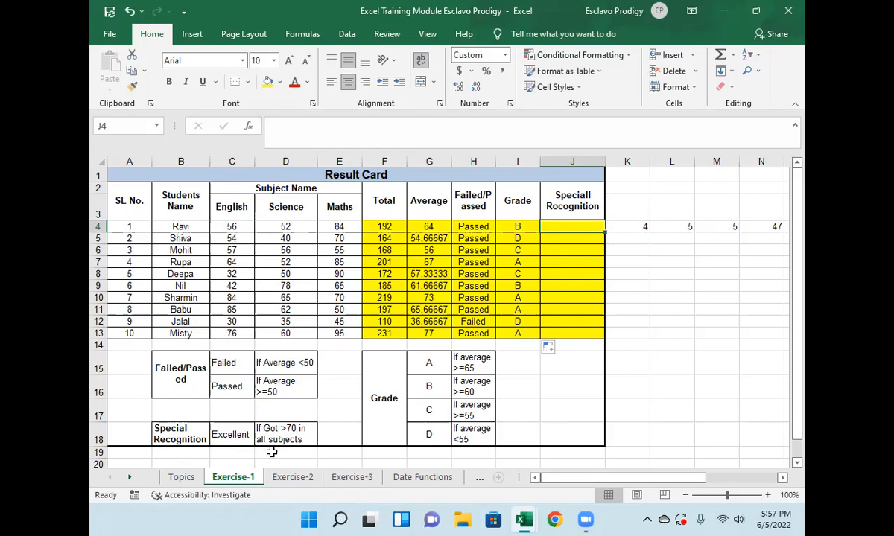
left_click(227, 225)
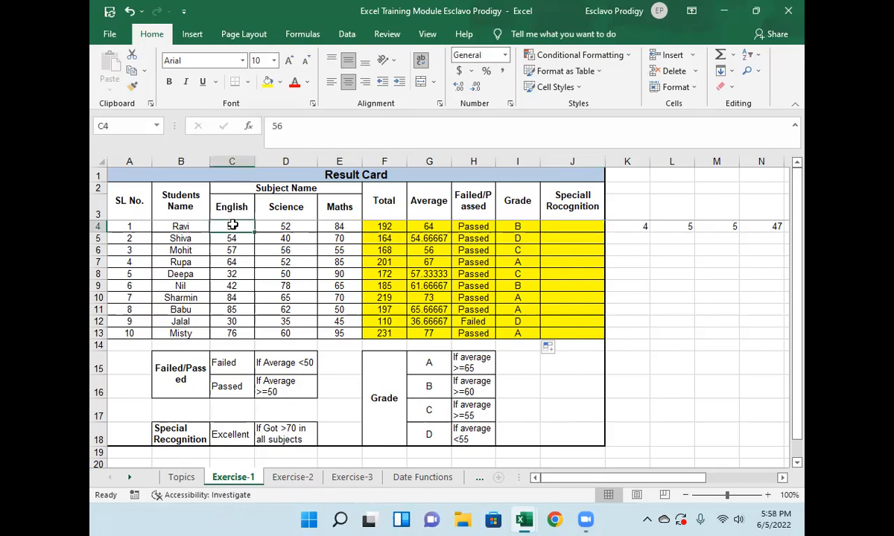
left_click(285, 225)
left_click(341, 226)
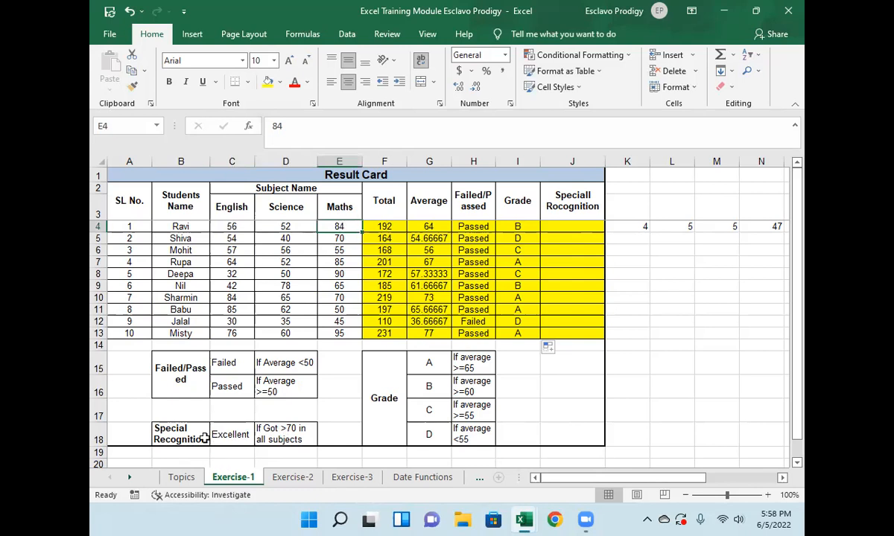
left_click(560, 228)
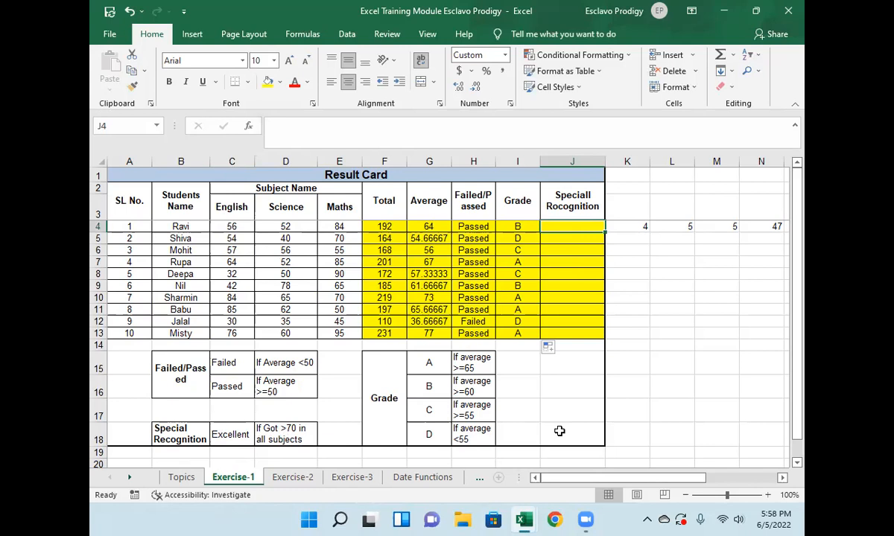
Review the IF and AND entries in the logical functions list on the Topics sheet
left_click(181, 477)
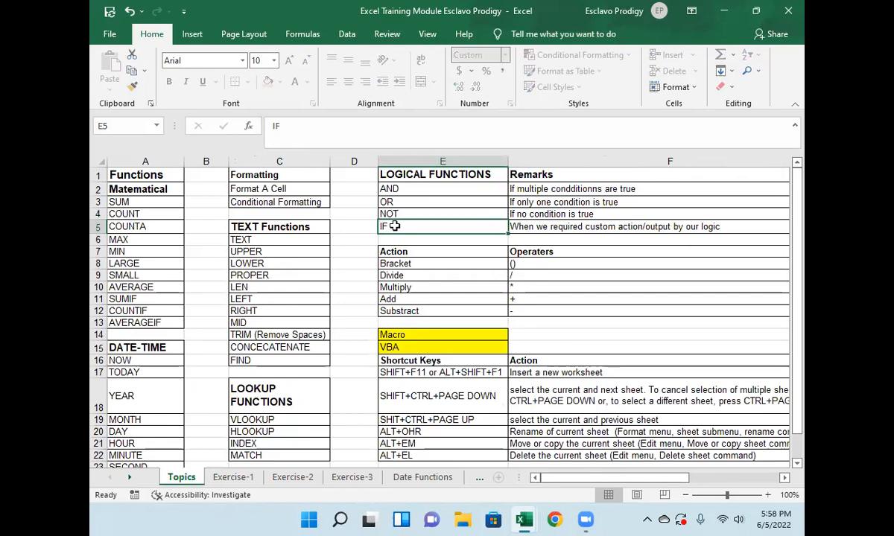
left_click_drag(505, 232, 514, 232)
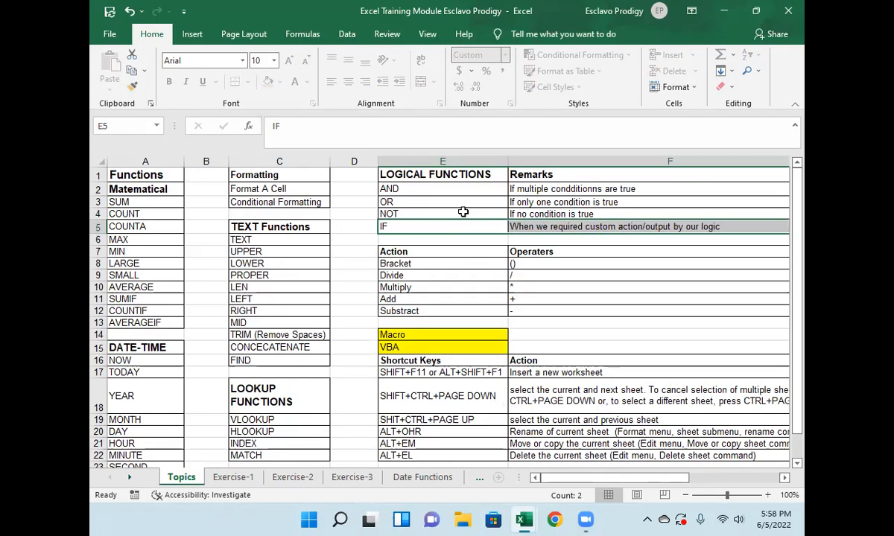
left_click(404, 188)
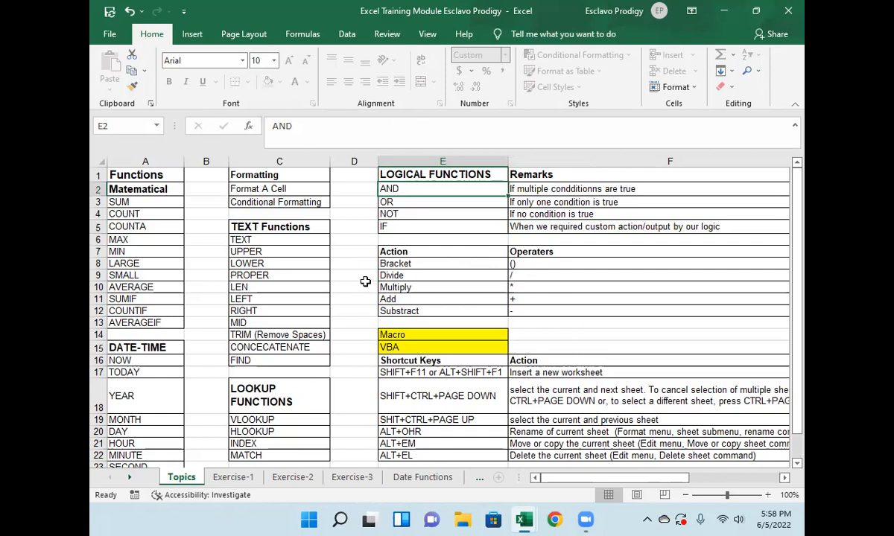
In J4 of the Exercise-1 sheet, start an IF formula with a nested AND whose first condition is C4>70
left_click(234, 478)
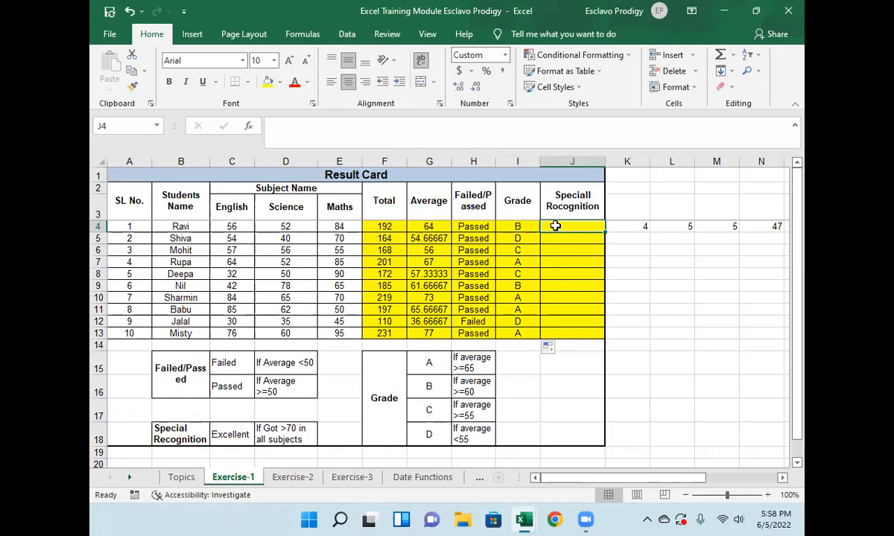
type("=if")
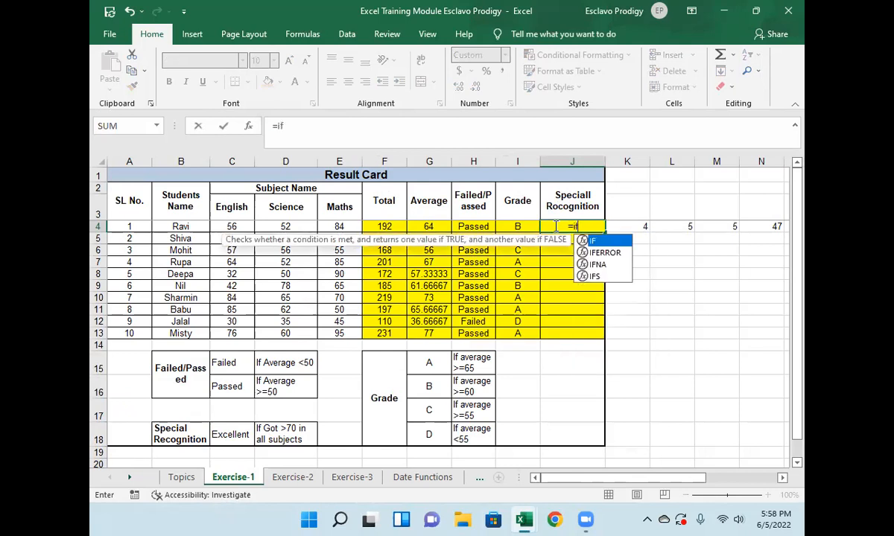
key("Tab")
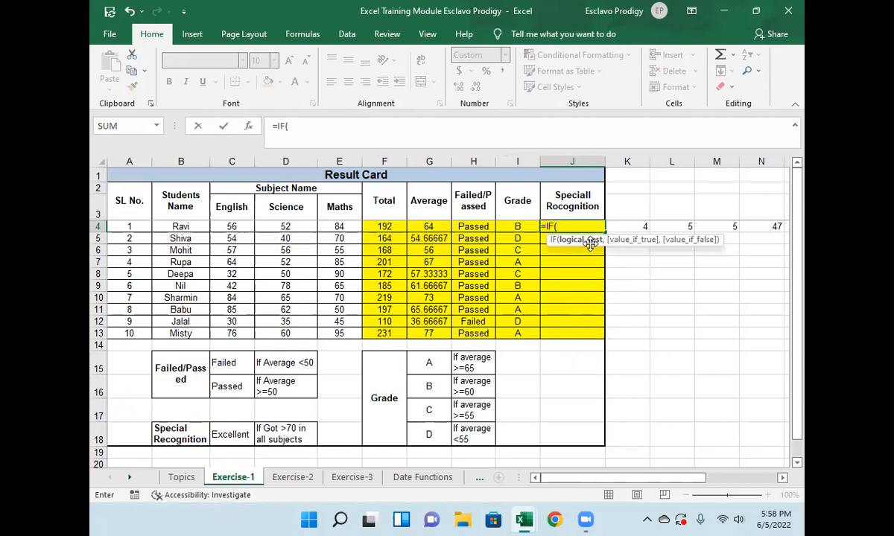
type("an")
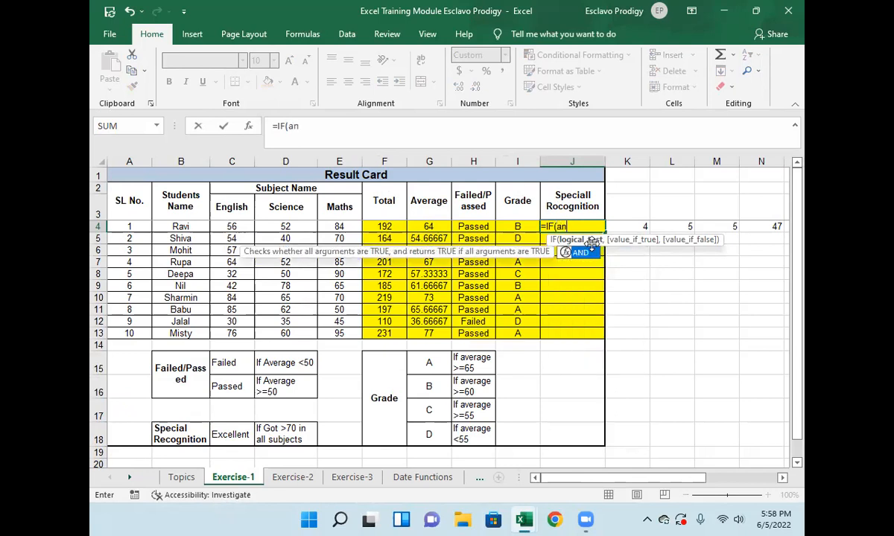
key("Tab")
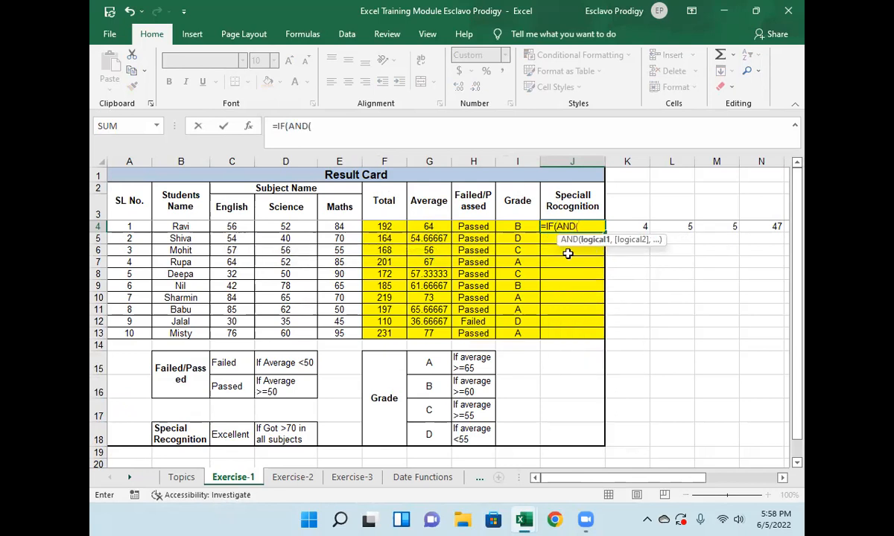
left_click(228, 226)
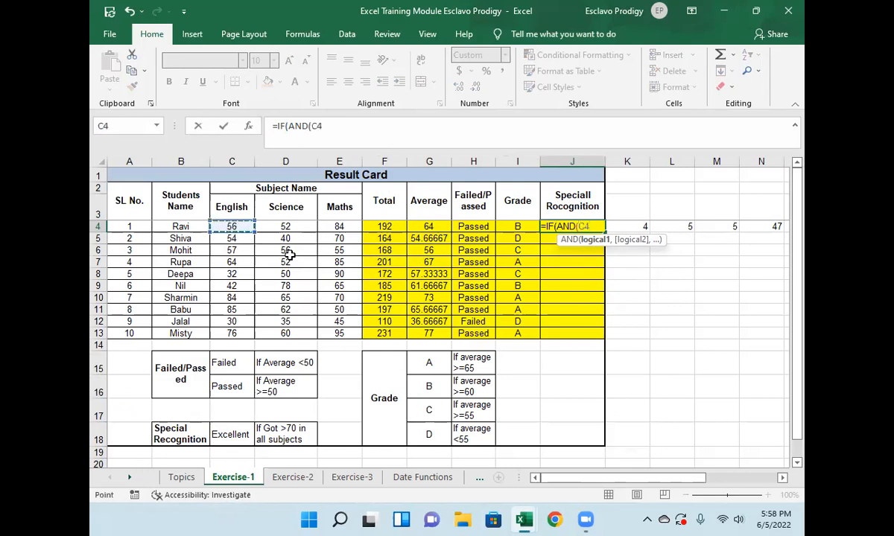
type(">70")
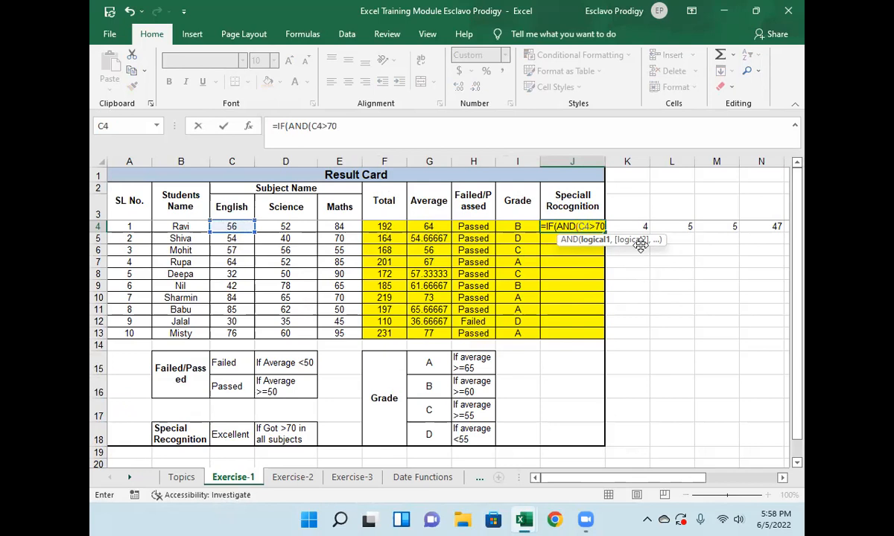
type(",")
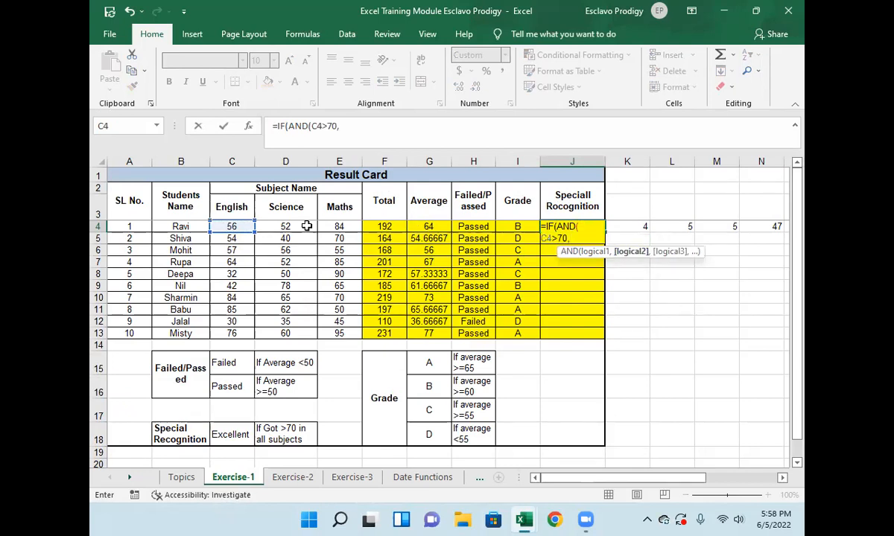
Add the Science and Maths conditions D4>70 and E4>70 to the AND test in J4 and close its bracket
left_click(282, 231)
type("<")
key("BackSpace")
type(">70,")
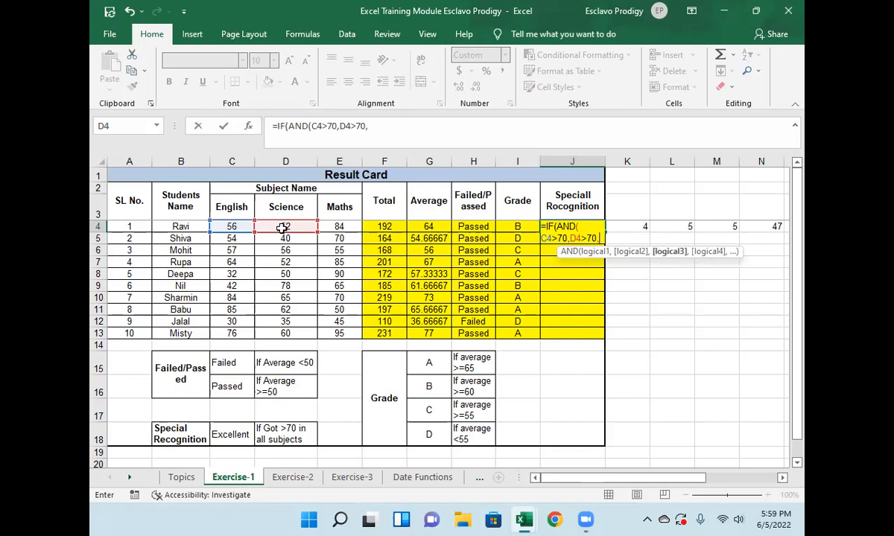
left_click(332, 224)
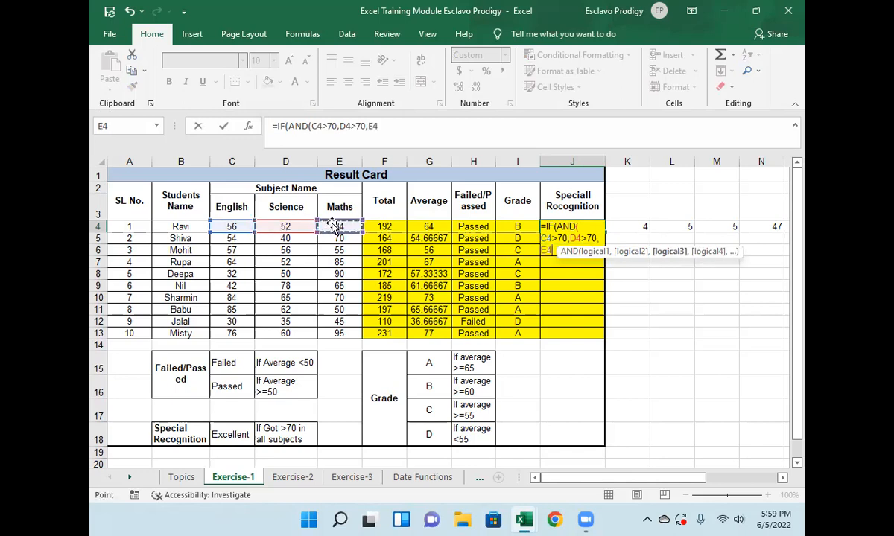
type(">70")
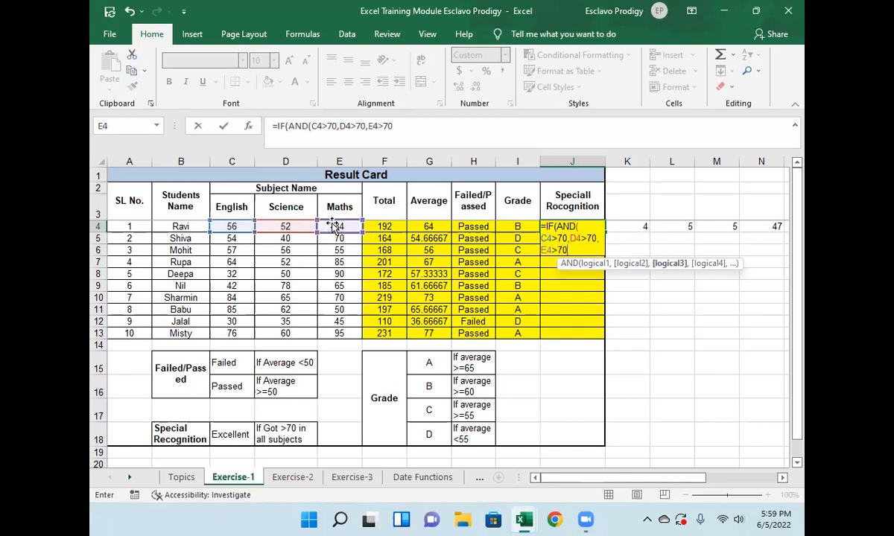
type(")")
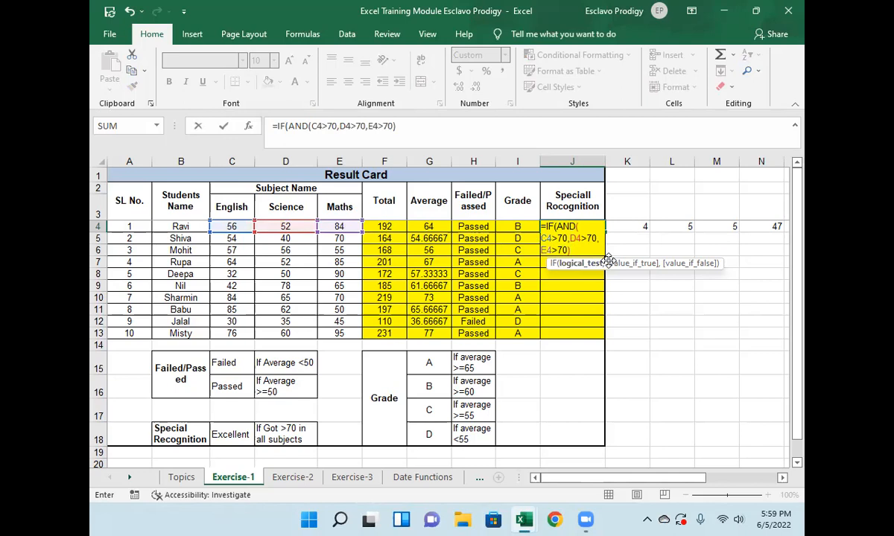
Finish the J4 formula with "Excellent" if true and empty text "" if false, and copy it down through J13
type(",")
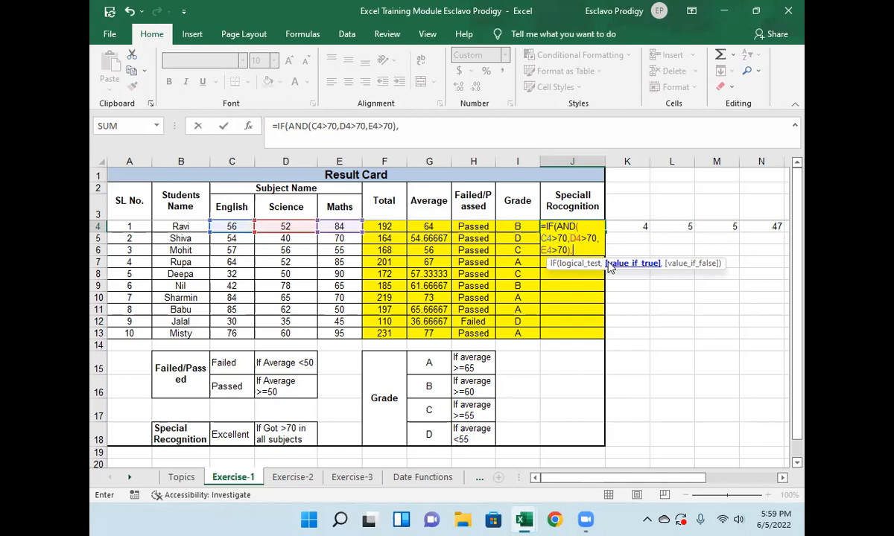
type("\"Excellent\",")
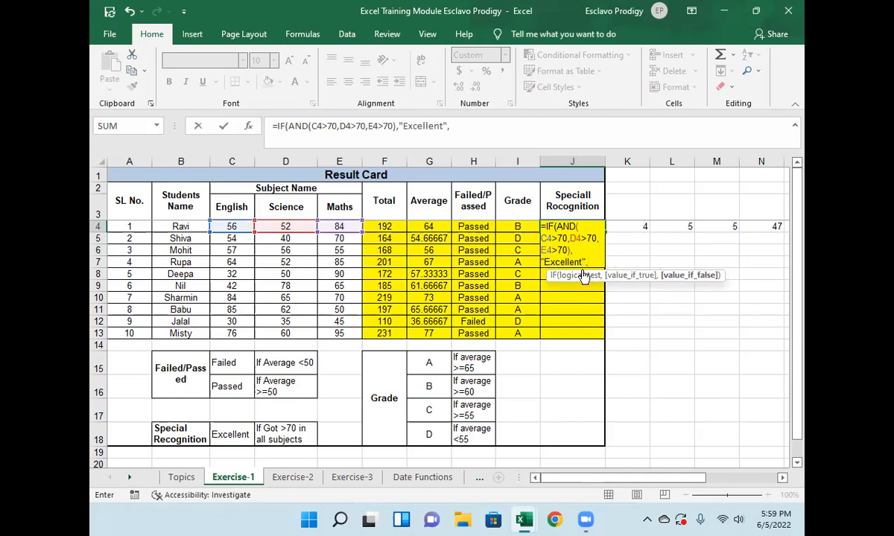
left_click(470, 122)
type("\"\")")
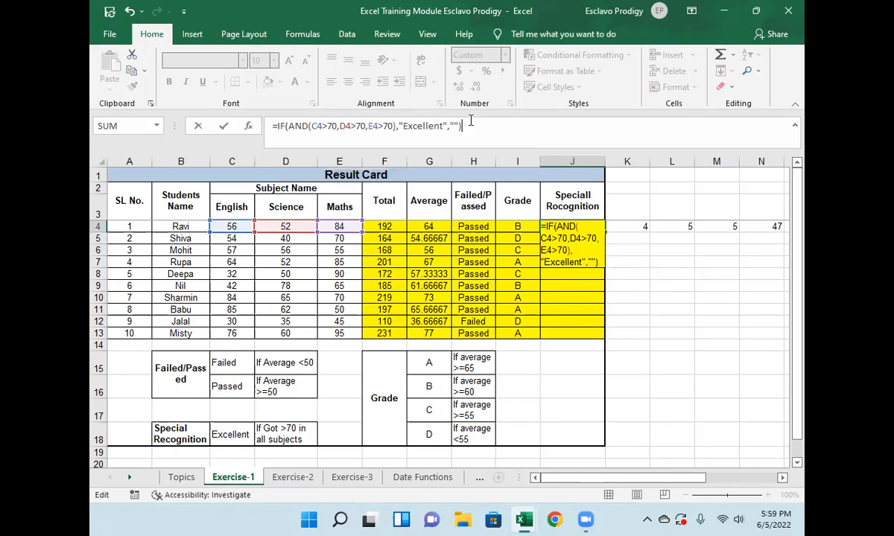
key("Return")
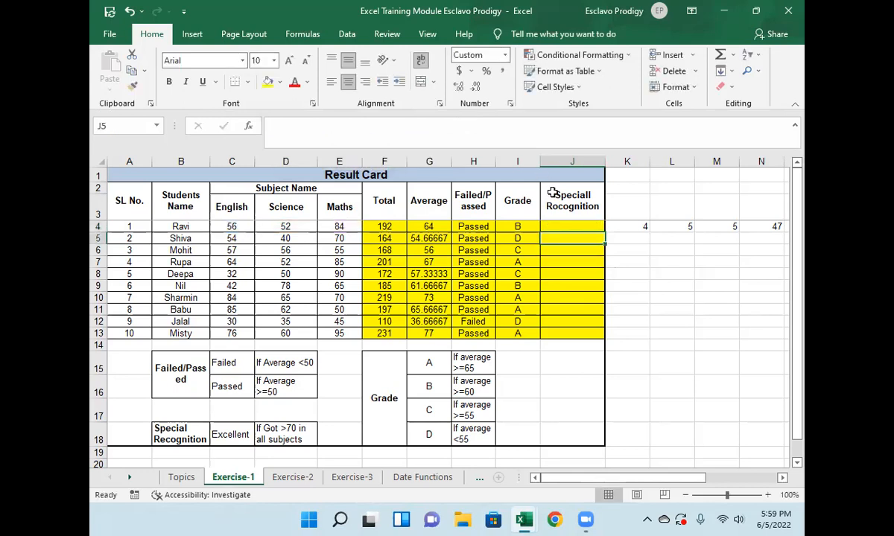
left_click(571, 226)
left_click_drag(605, 232, 607, 335)
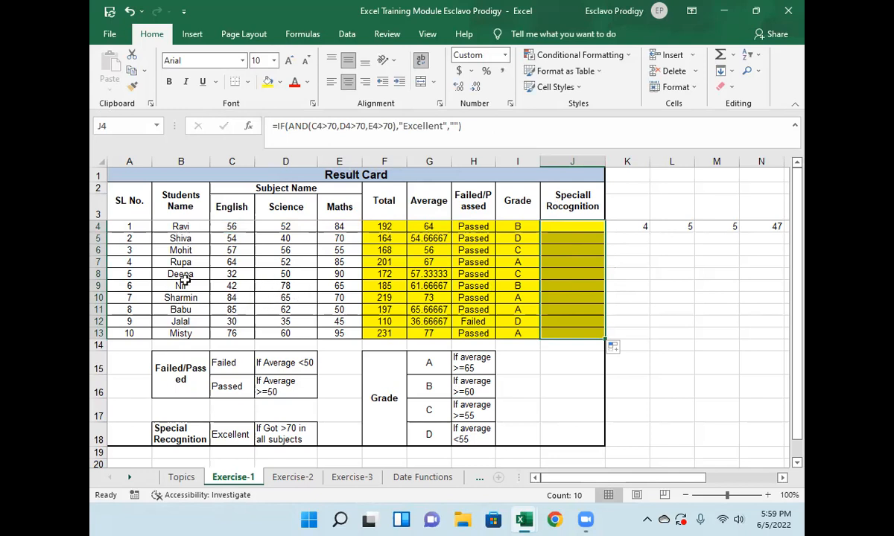
Test the Special Recognition formula by changing the row 10 student's Science mark to 71 and Maths mark to 72
left_click(289, 295)
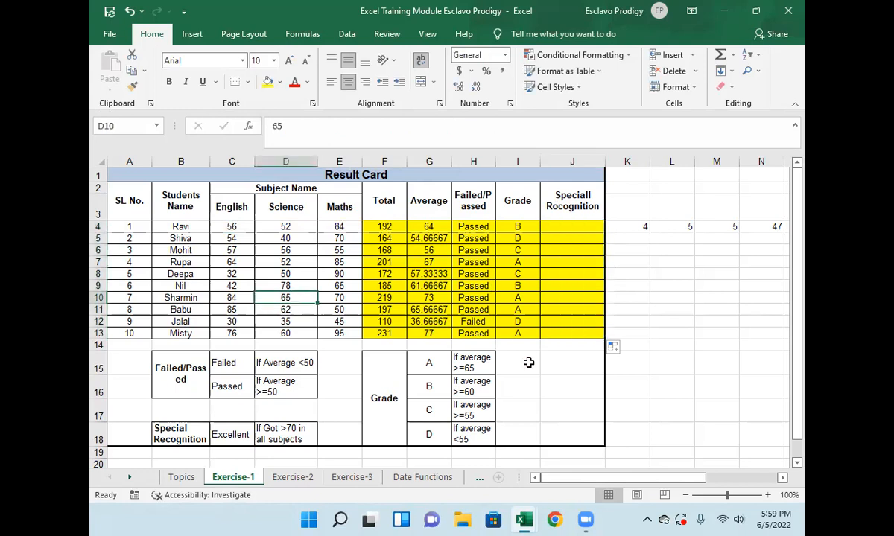
type("71")
key("Return")
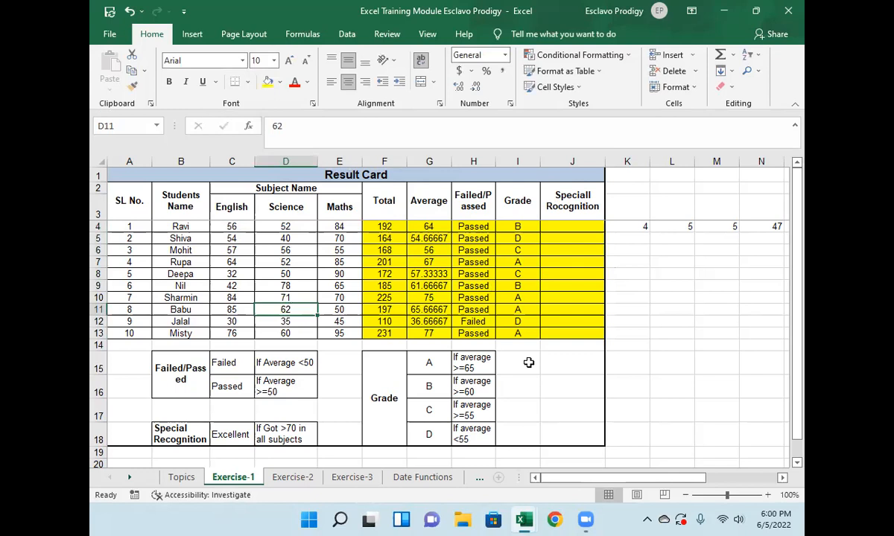
left_click(341, 297)
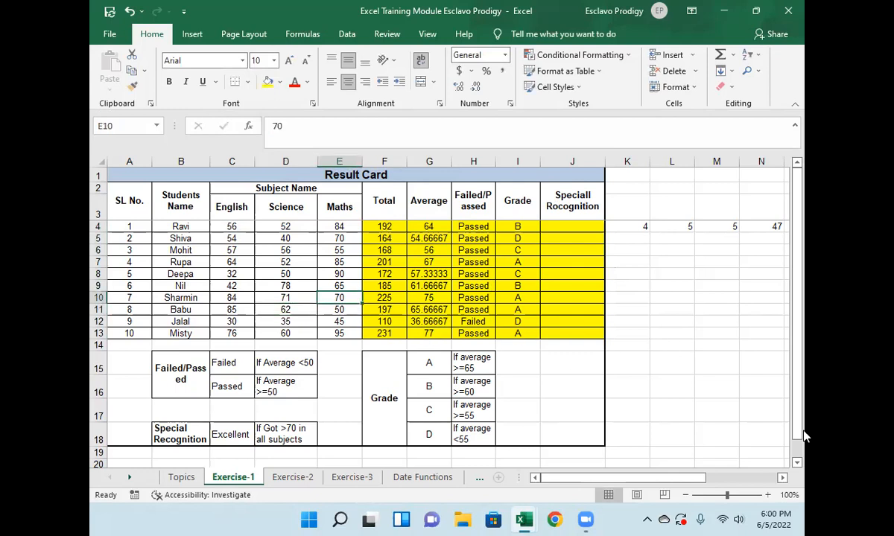
type("72")
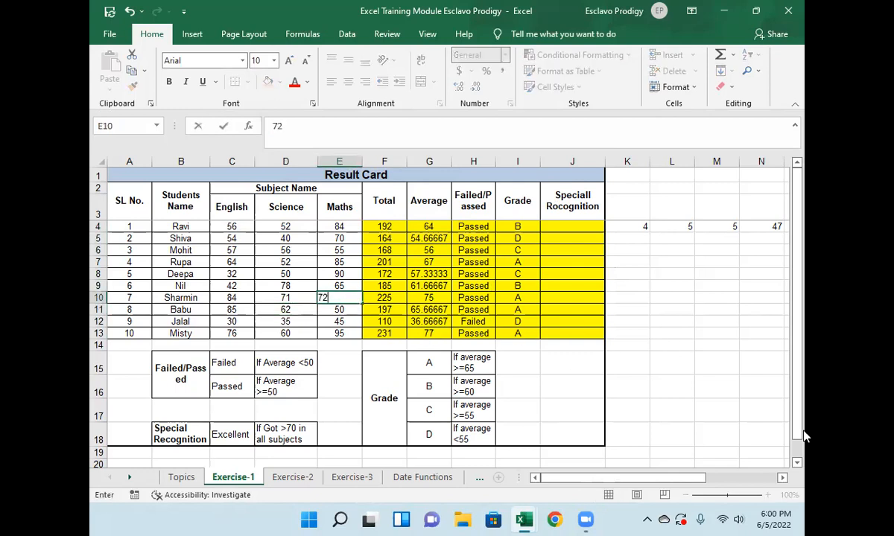
key("Return")
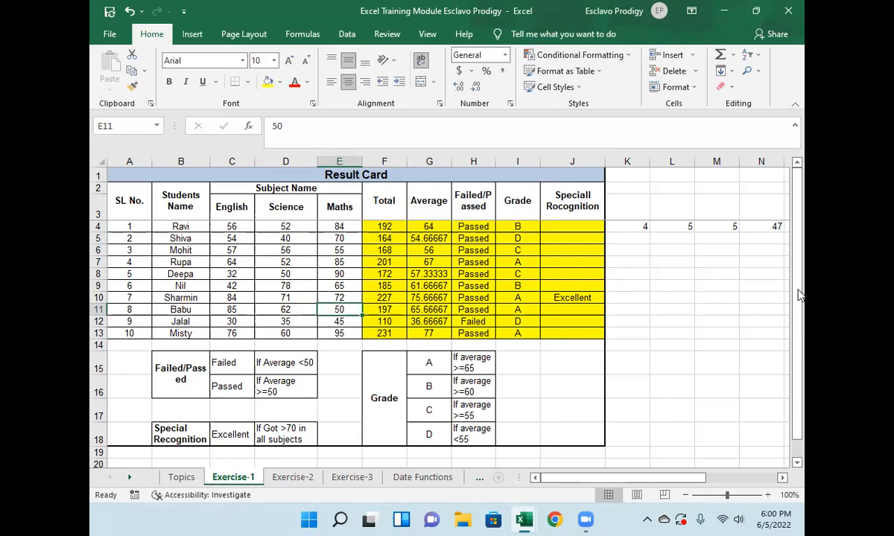
Check the Special Recognition result in J10 against the marks in C10:E10, and review the averages in G4:G13
left_click(570, 297)
left_click_drag(230, 297, 339, 299)
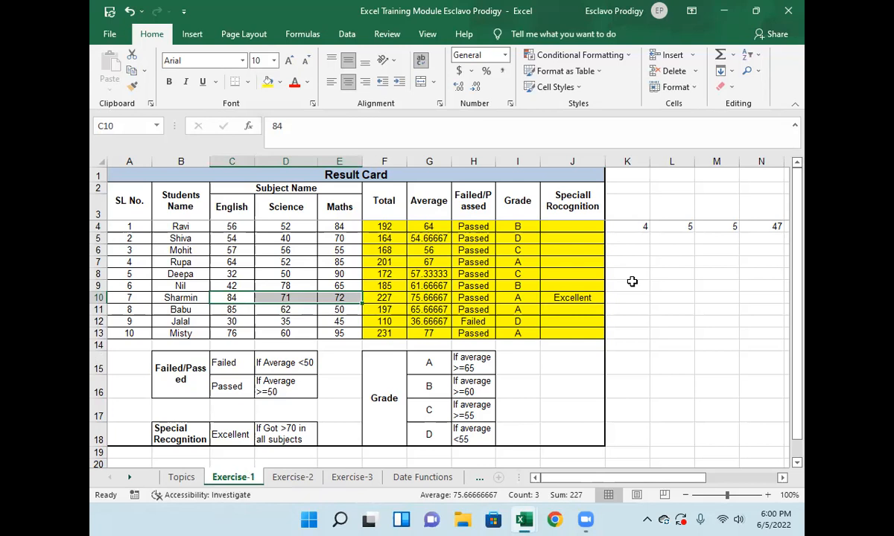
left_click(424, 226)
left_click_drag(437, 260, 438, 334)
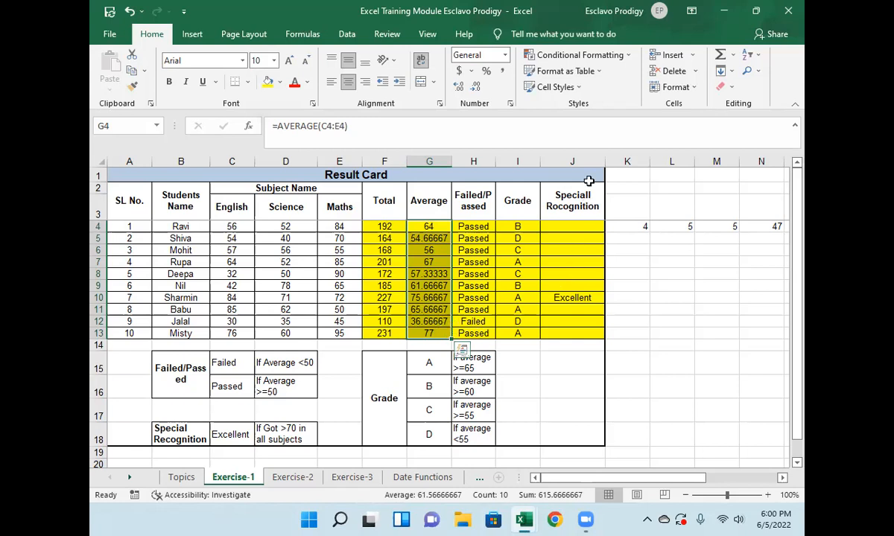
left_click(560, 28)
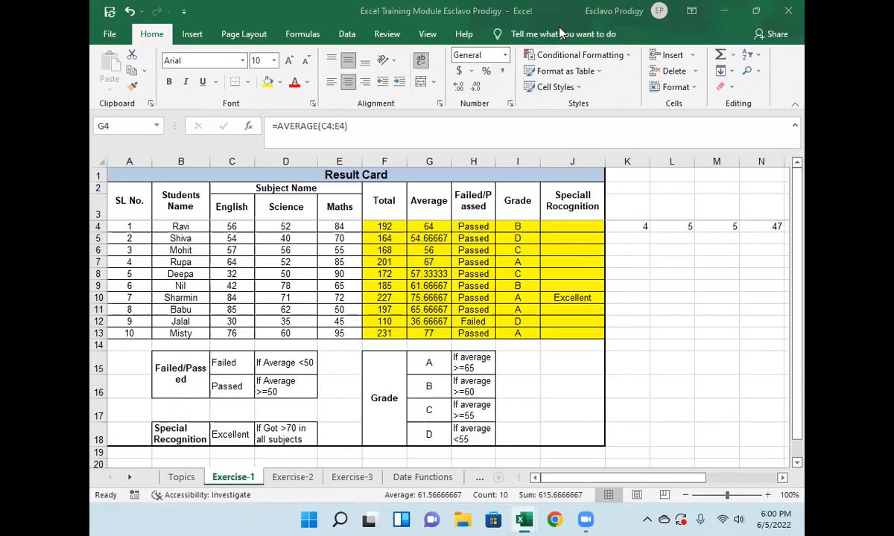